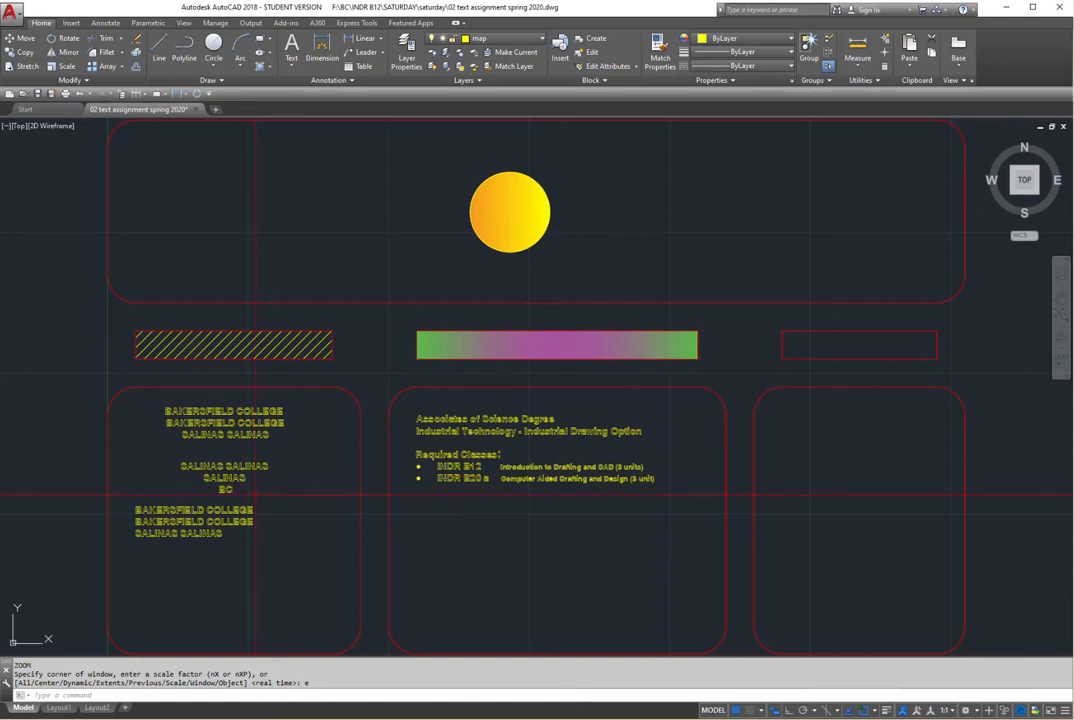
# Step: Delete all the text lines inside the first rounded panel beside the Associates of Science Degree panel
pyautogui.moveTo(259, 496); pyautogui.dragTo(343, 387, button='middle')
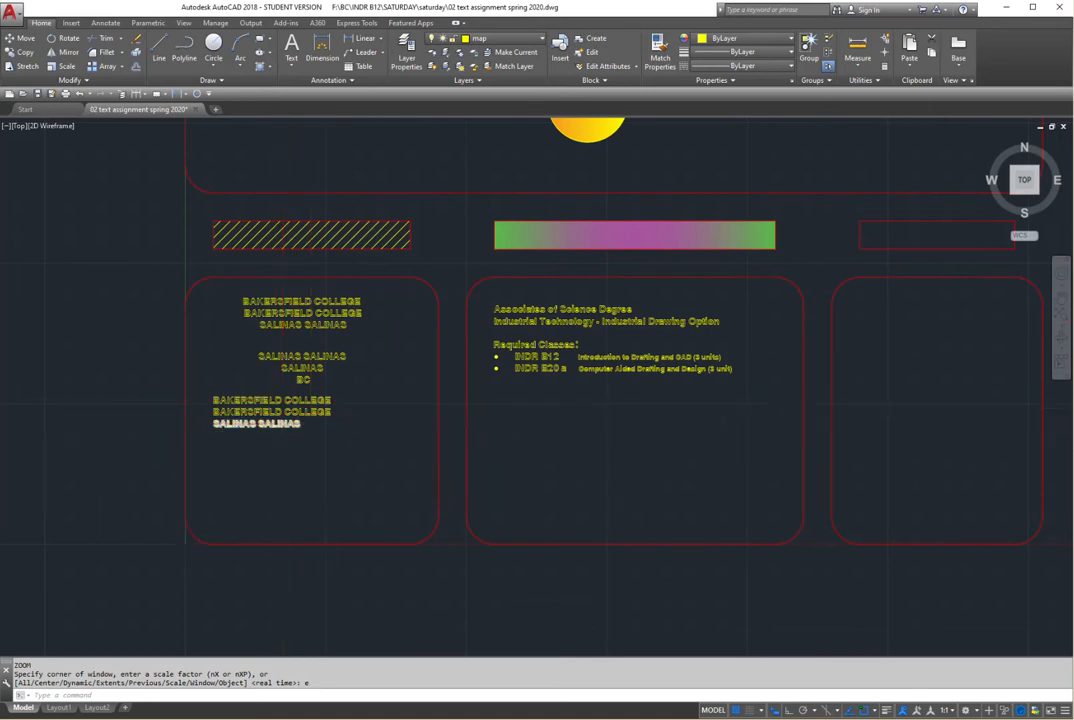
pyautogui.scroll(2, 200, 462)
pyautogui.click(386, 421)
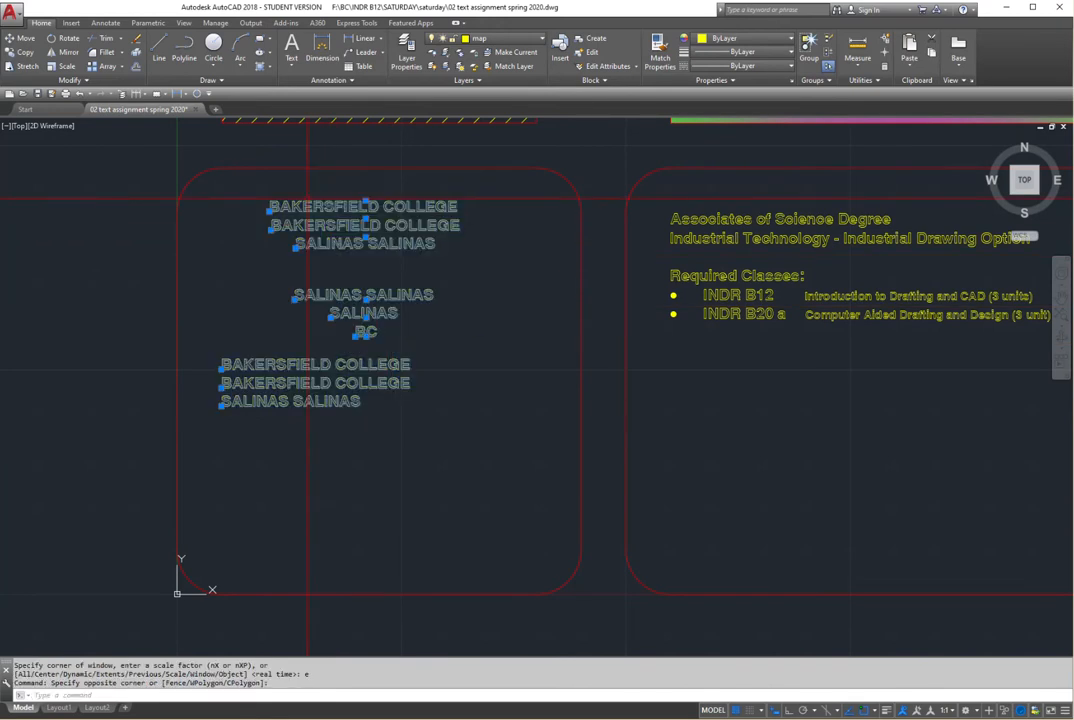
pyautogui.press('Delete')
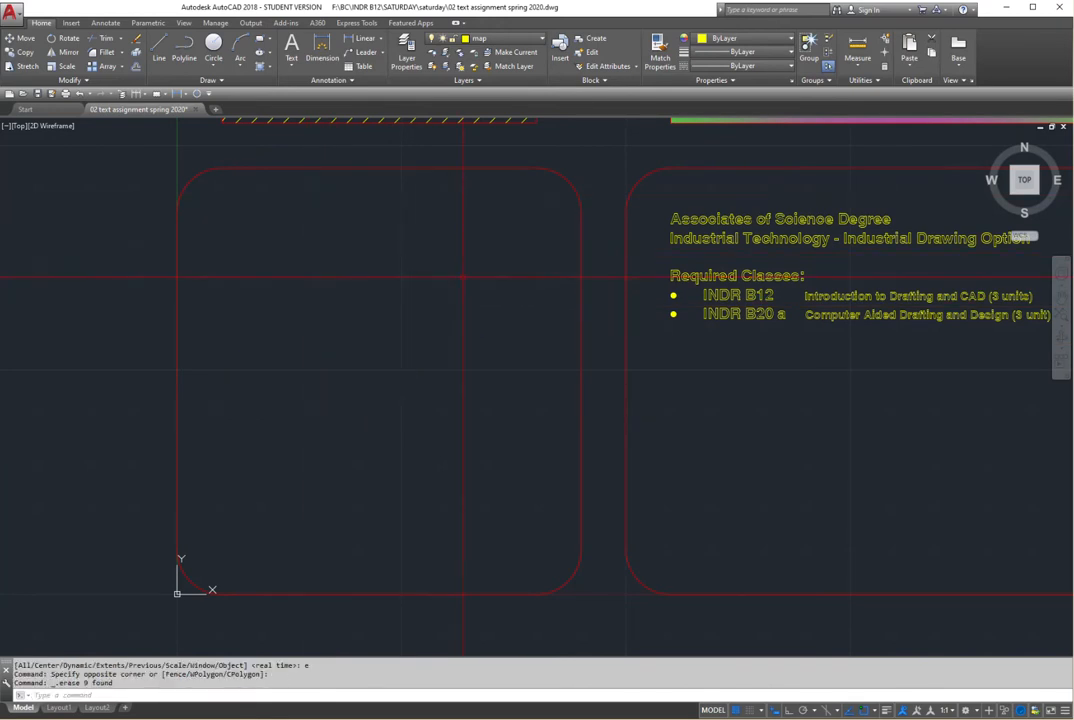
pyautogui.scroll(-3, 462, 276)
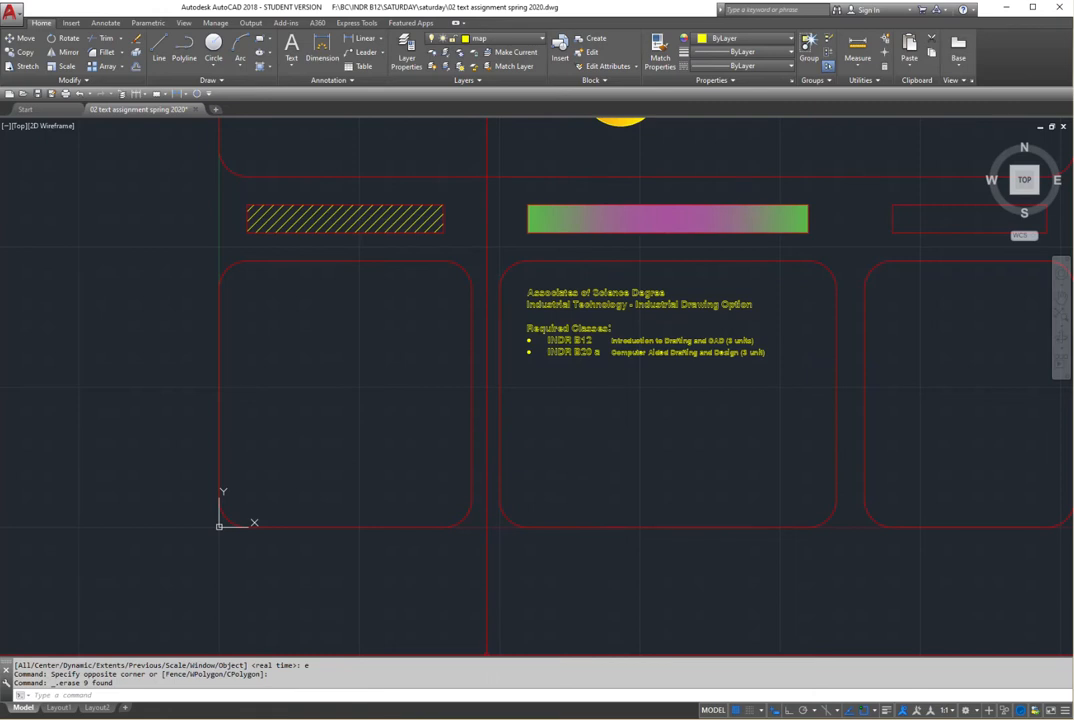
# Step: Switch to Chrome, search Google for bakersfield college, and open the college's location in Google Maps
pyautogui.click(300, 700)
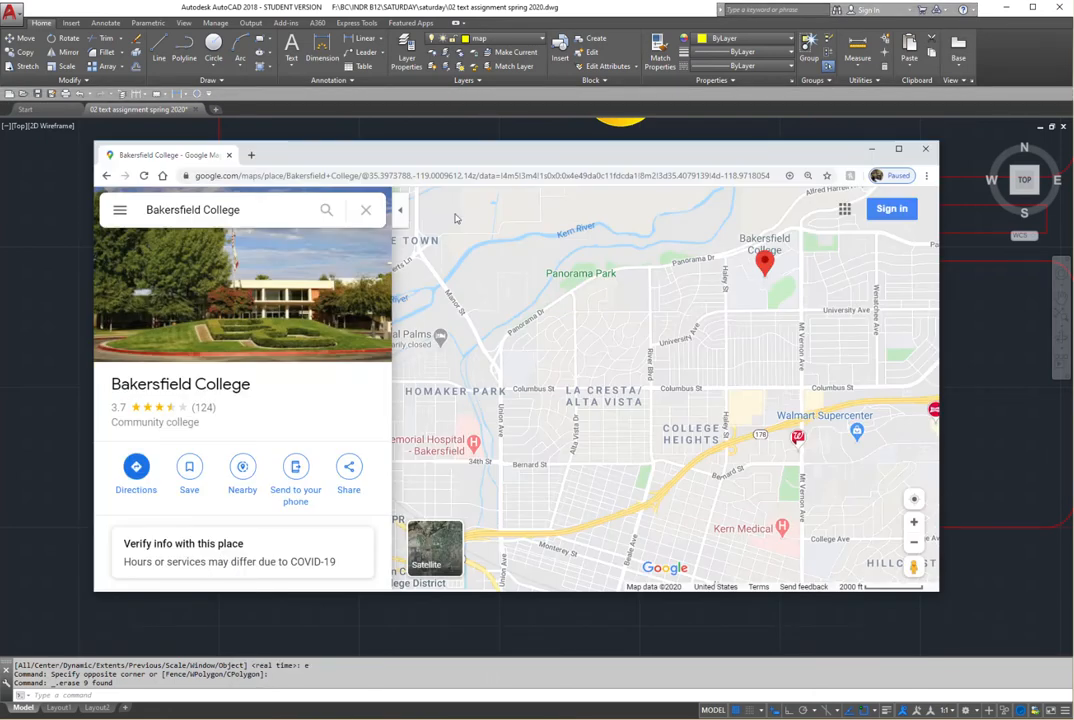
pyautogui.click(374, 175)
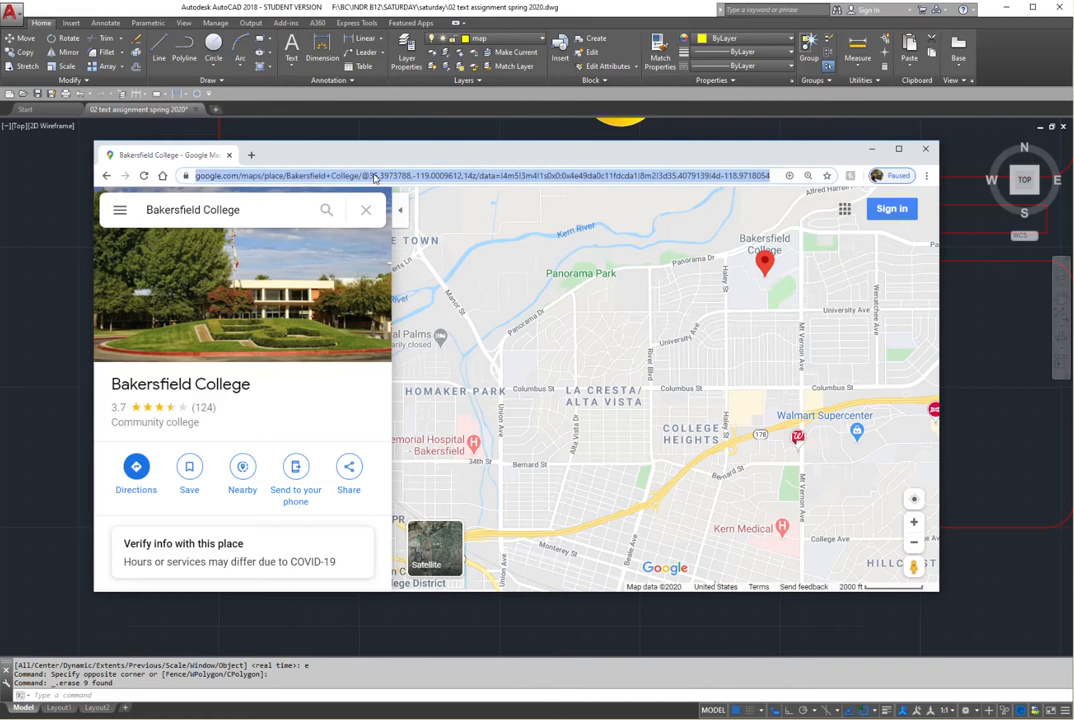
pyautogui.write('bake')
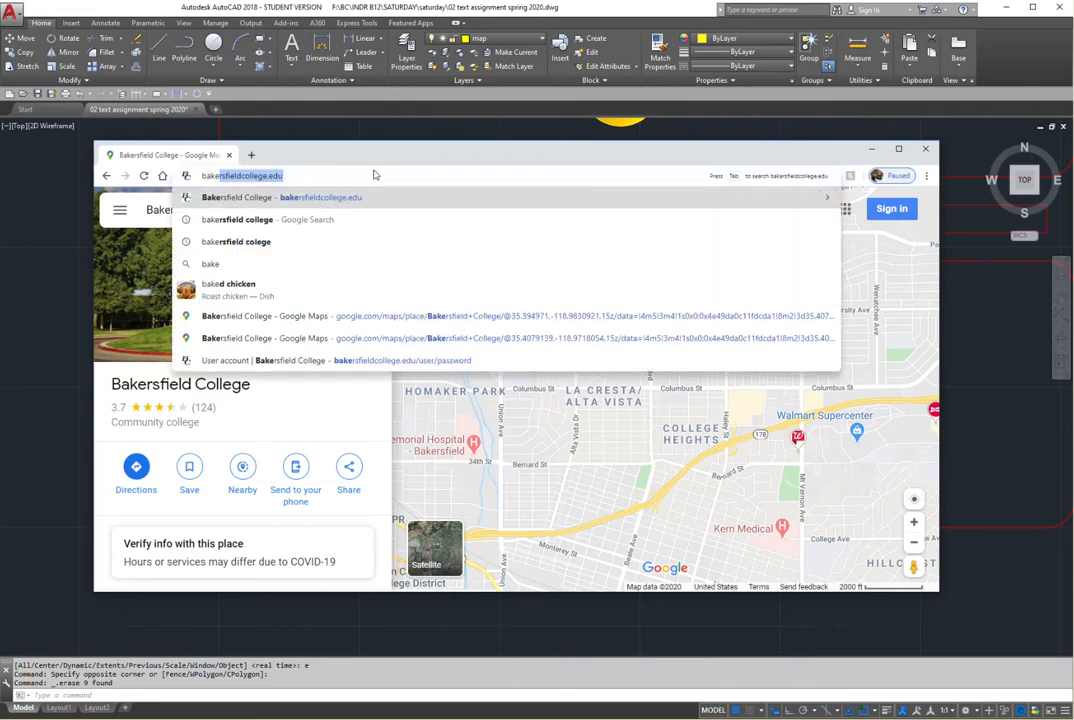
pyautogui.click(238, 218)
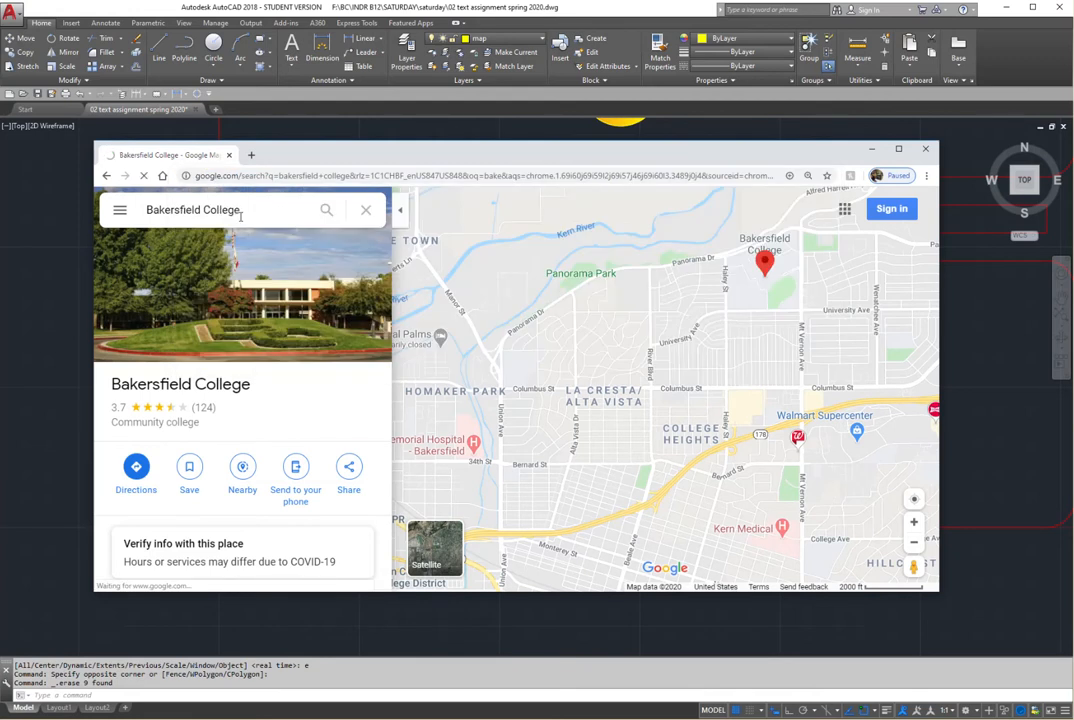
pyautogui.scroll(-5, 522, 358)
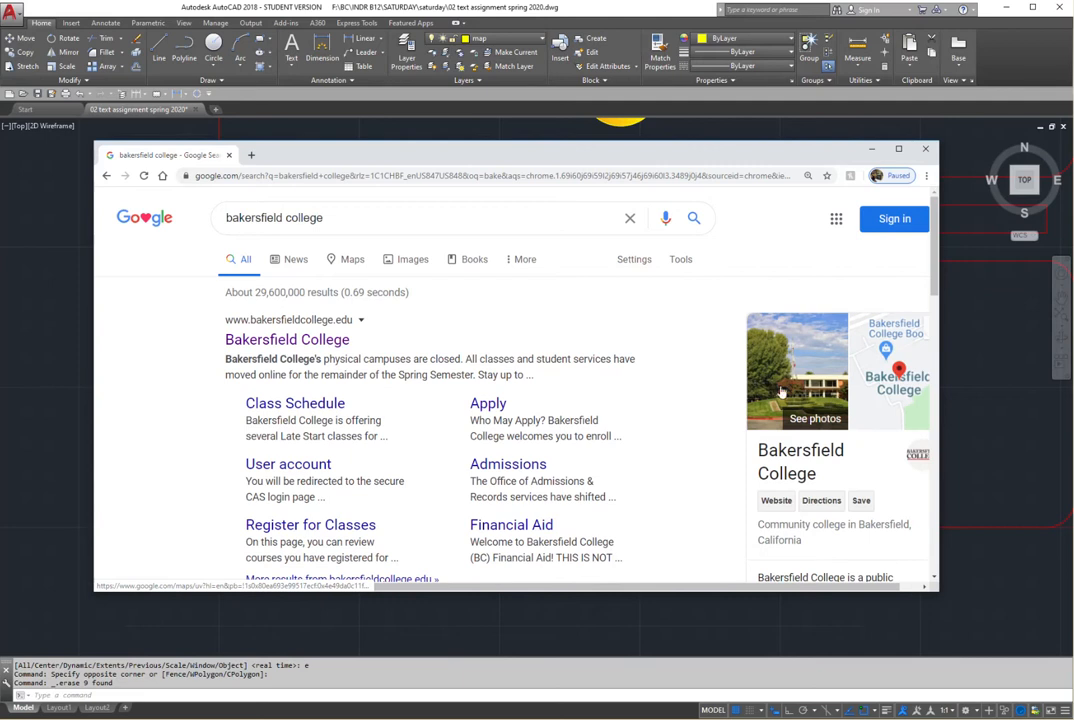
pyautogui.moveTo(859, 590); pyautogui.dragTo(882, 594)
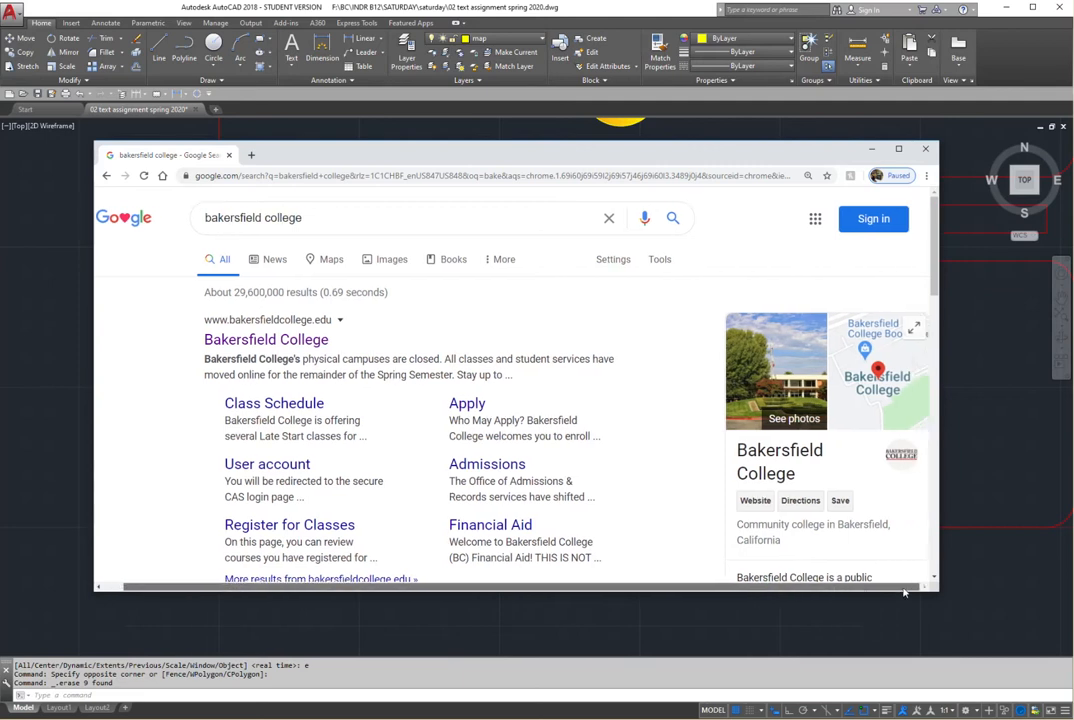
pyautogui.click(878, 374)
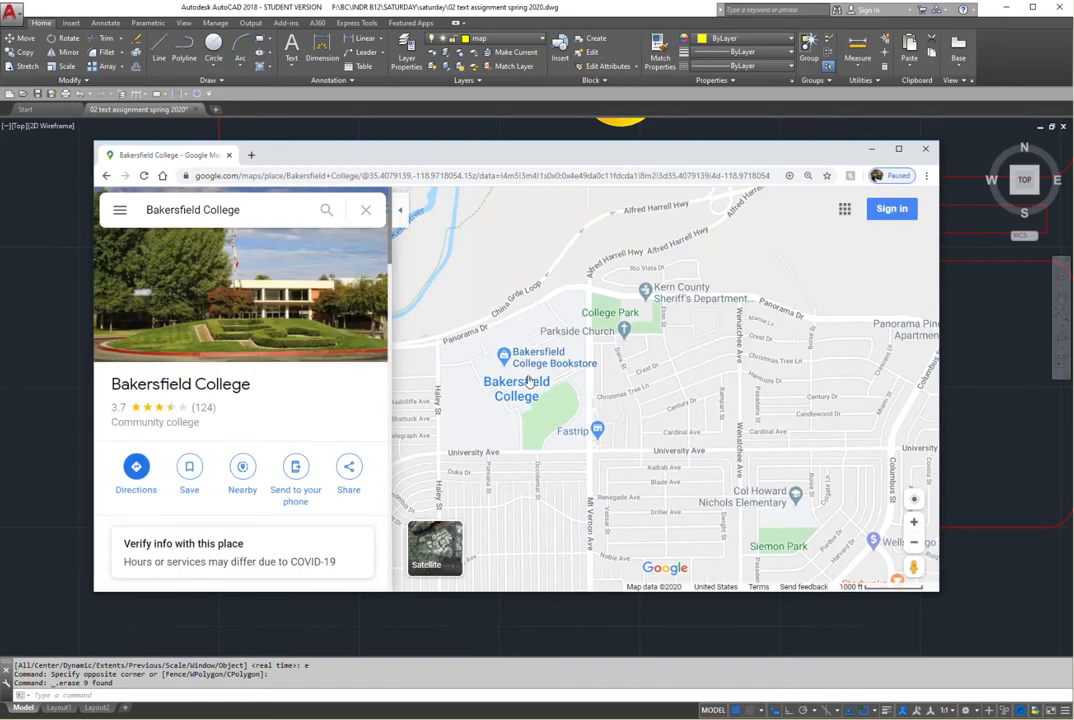
# Step: Capture a Snipping Tool snip of the map, including Bakersfield College, Kern River, Highway 178 and Monterey St
pyautogui.scroll(2, 537, 386)
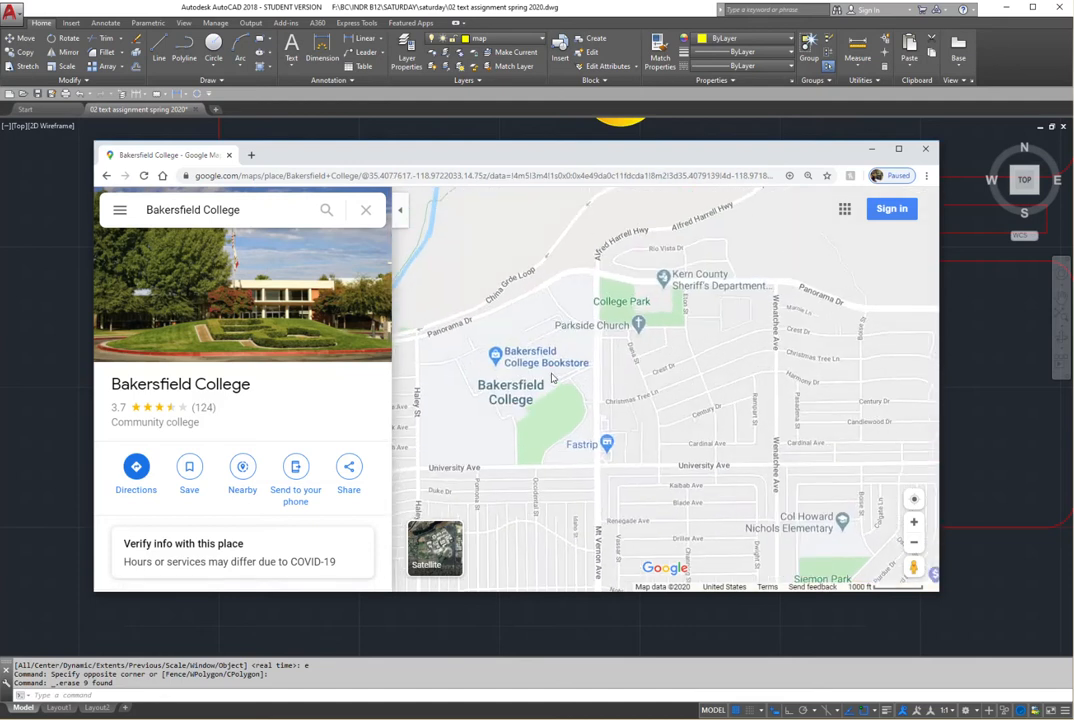
pyautogui.scroll(1, 545, 385)
pyautogui.moveTo(485, 383); pyautogui.dragTo(700, 333)
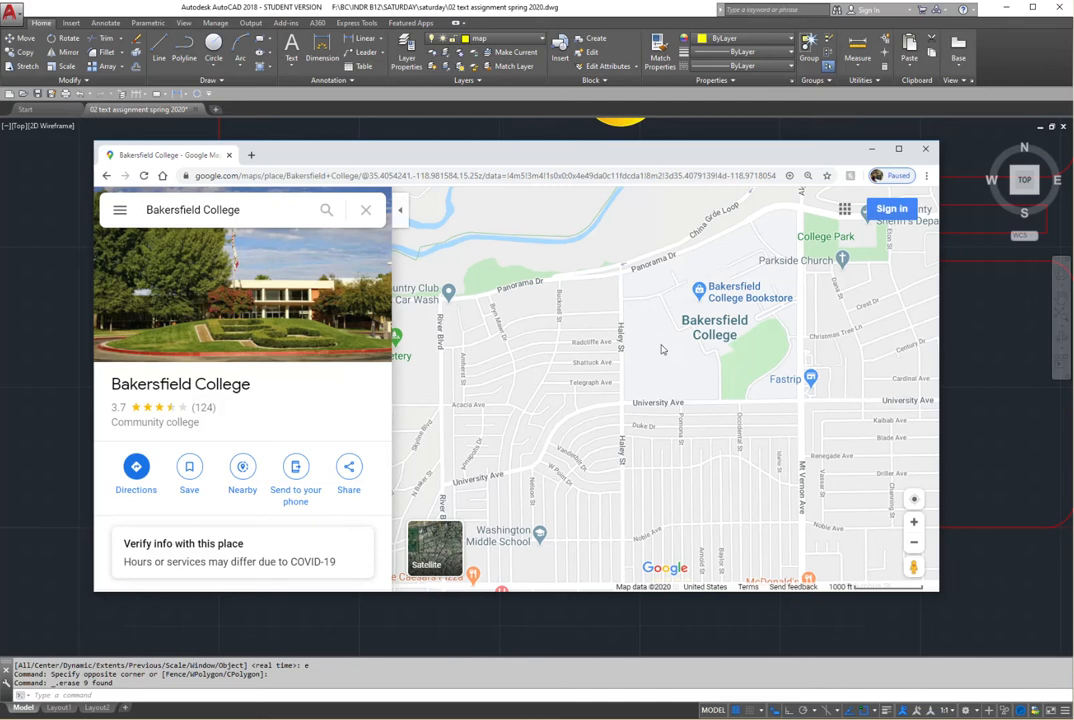
pyautogui.scroll(-1, 654, 347)
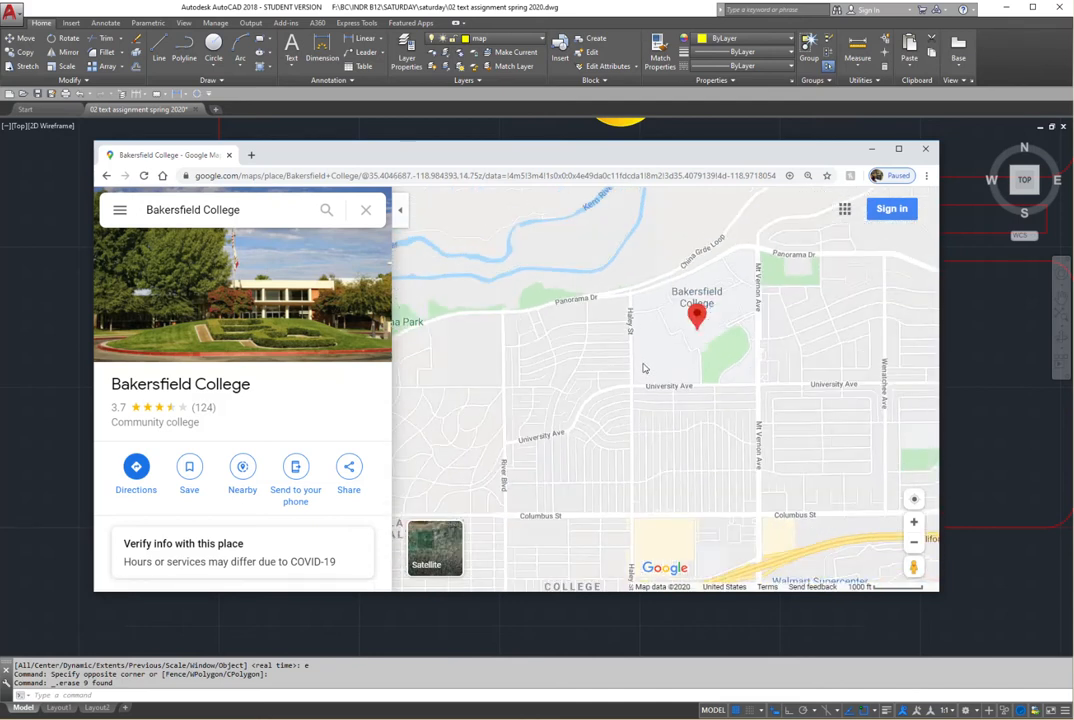
pyautogui.scroll(-1, 643, 364)
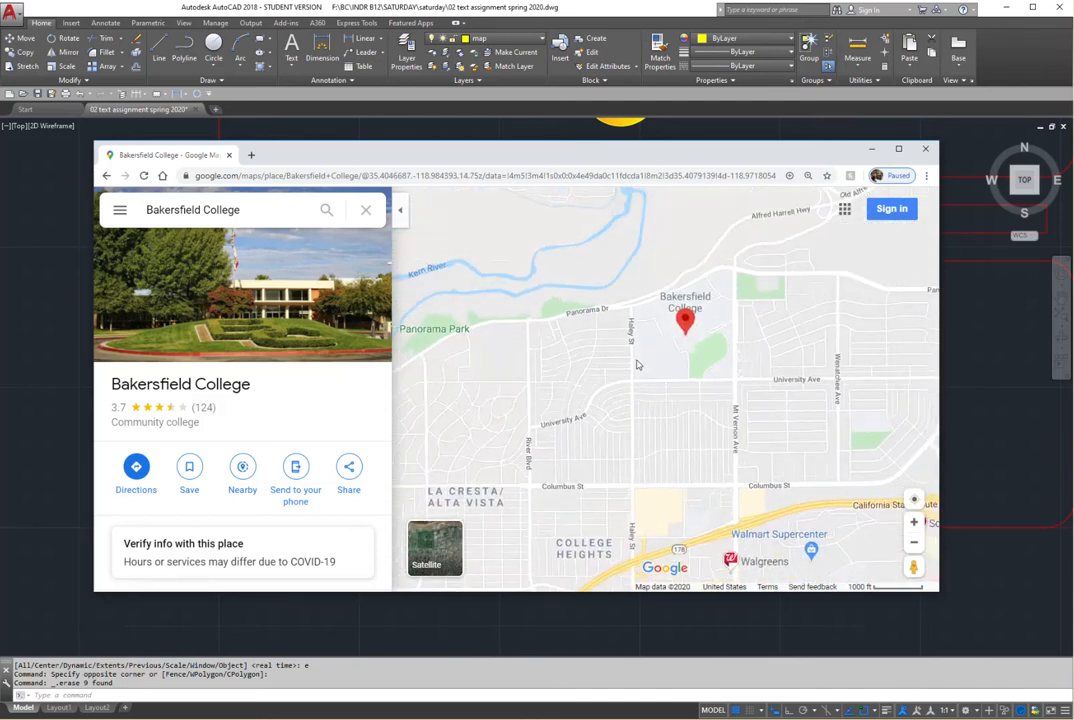
pyautogui.moveTo(599, 351); pyautogui.dragTo(675, 278)
pyautogui.scroll(-1, 675, 278)
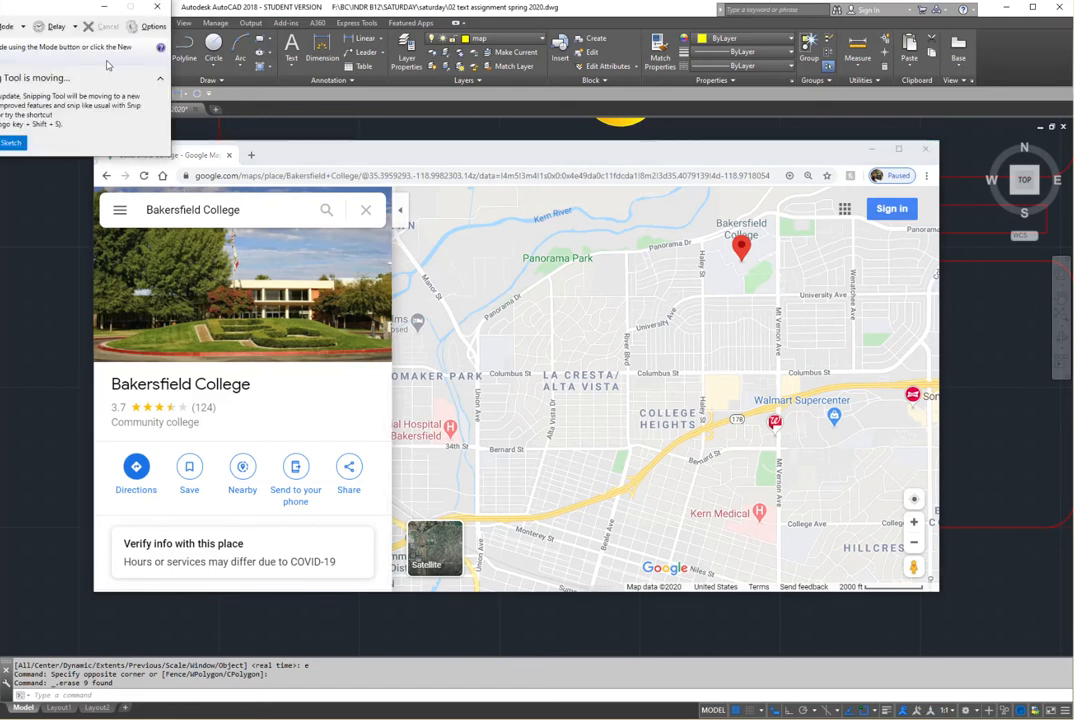
pyautogui.moveTo(0, 15); pyautogui.dragTo(168, 194)
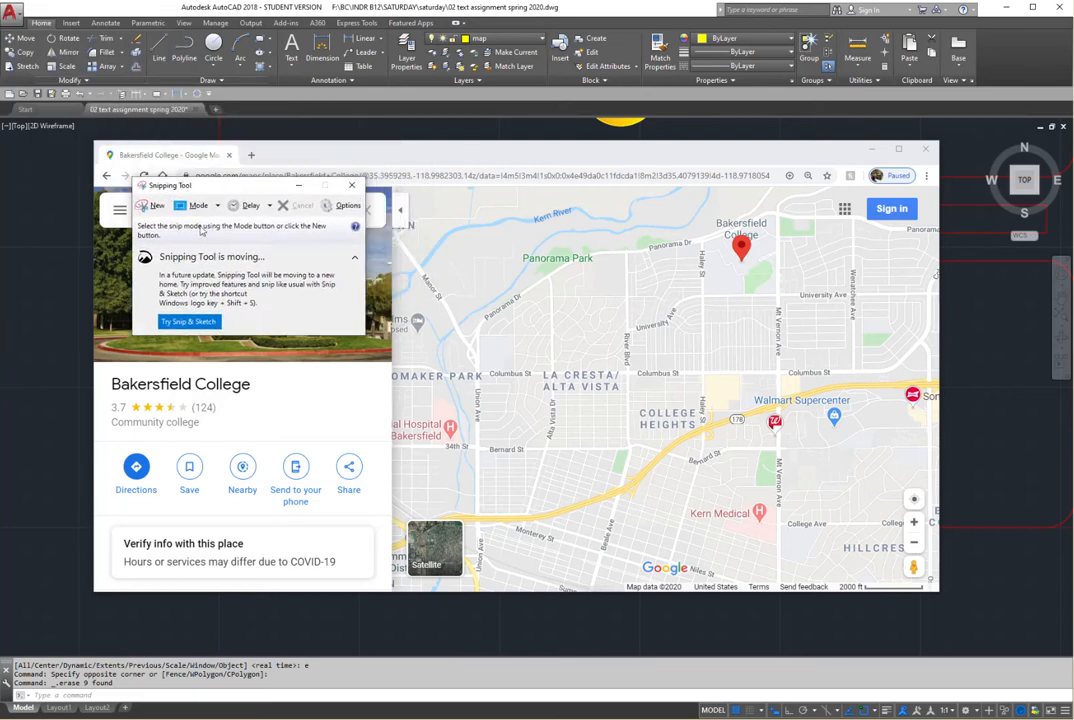
pyautogui.click(152, 205)
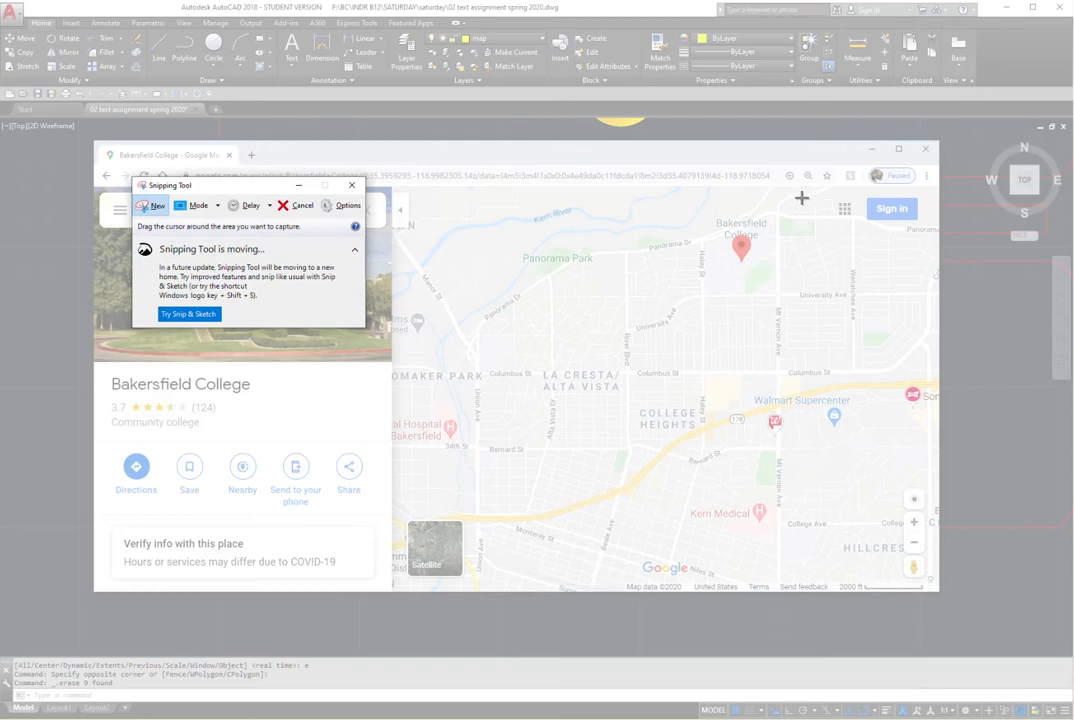
pyautogui.moveTo(797, 193); pyautogui.dragTo(435, 551)
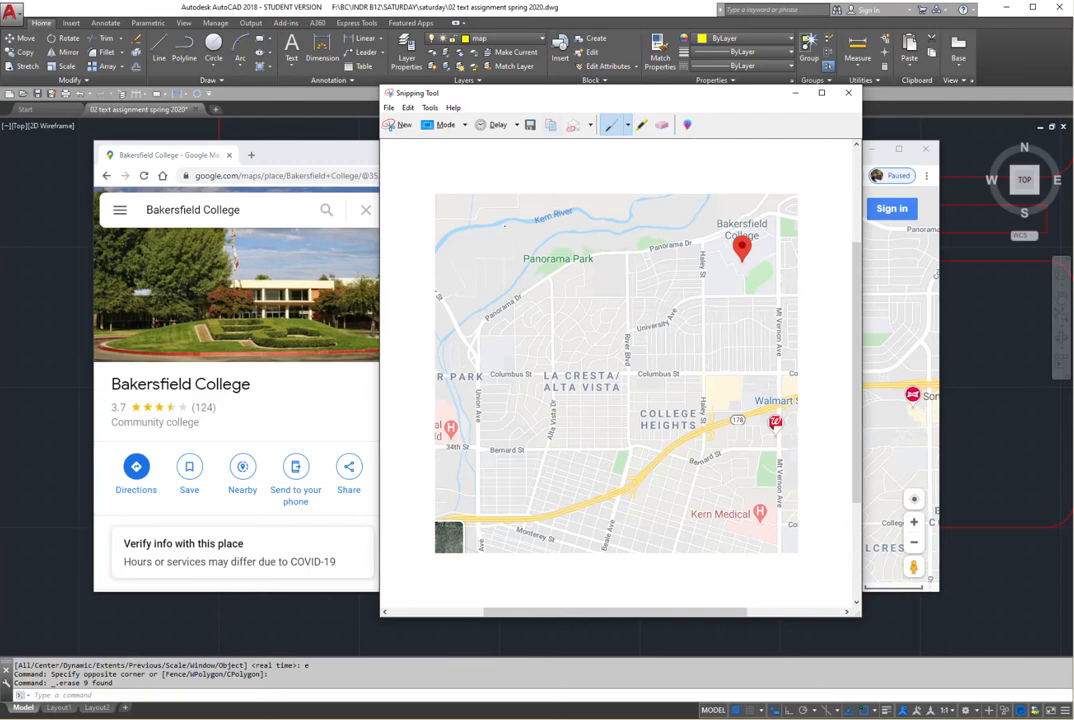
# Step: Save the map snip as a PNG named BC VECINTY MAP in the BC\INDR B12 folder on the Seagate Backup Plus Drive (F:)
pyautogui.click(389, 108)
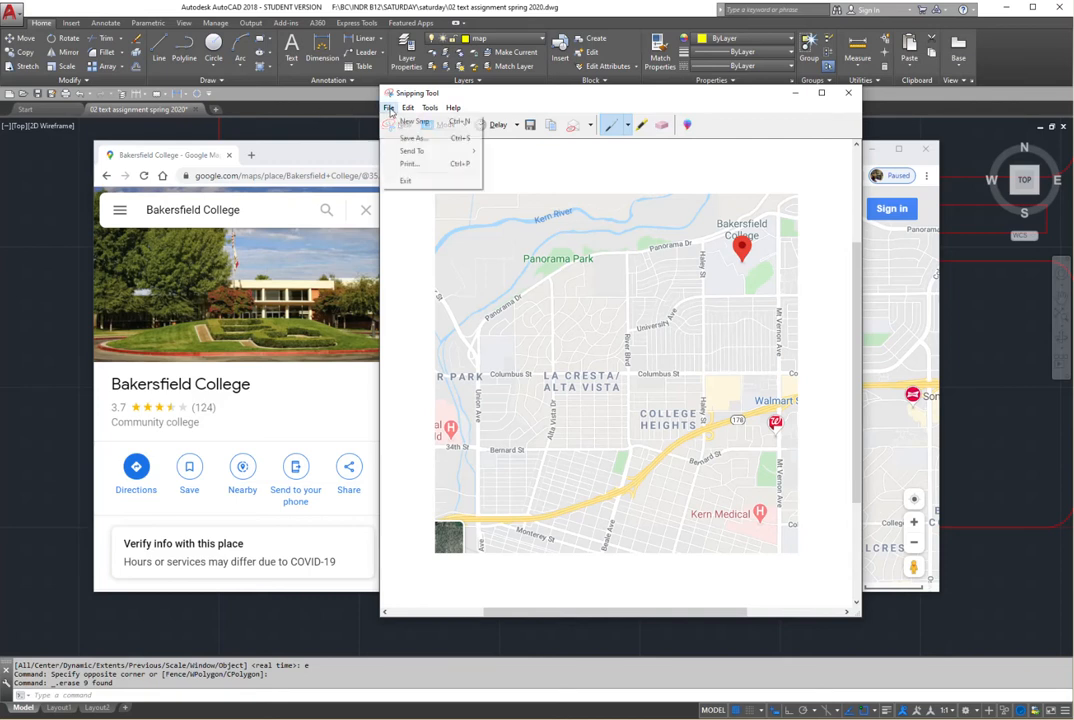
pyautogui.click(414, 139)
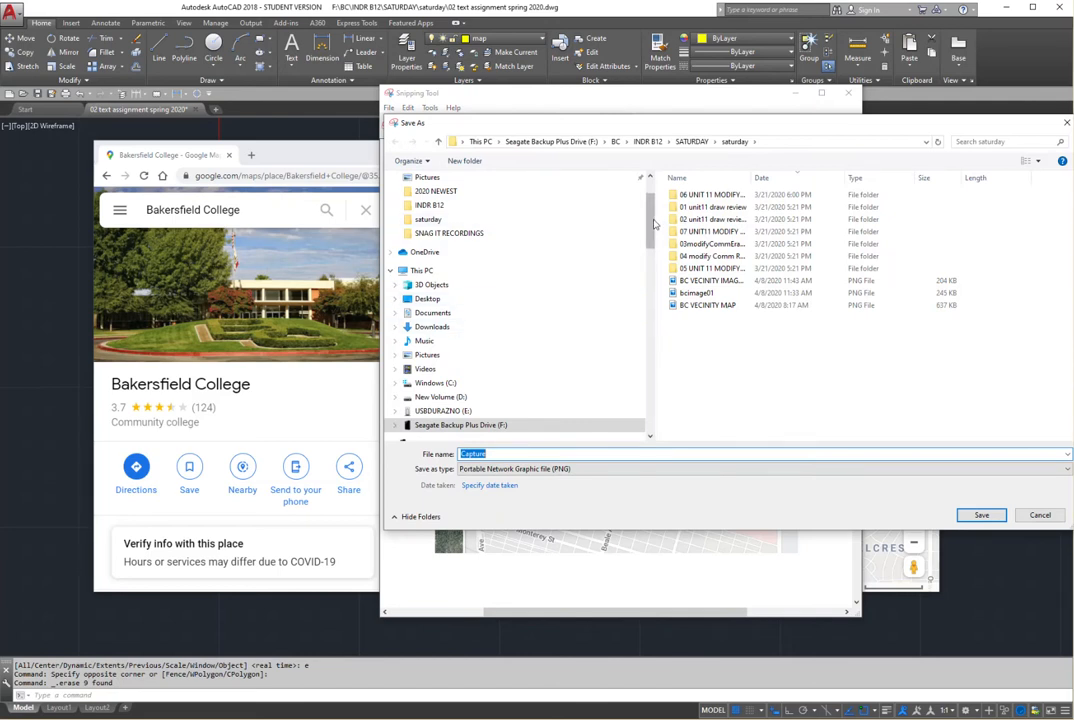
pyautogui.moveTo(650, 215); pyautogui.dragTo(650, 249)
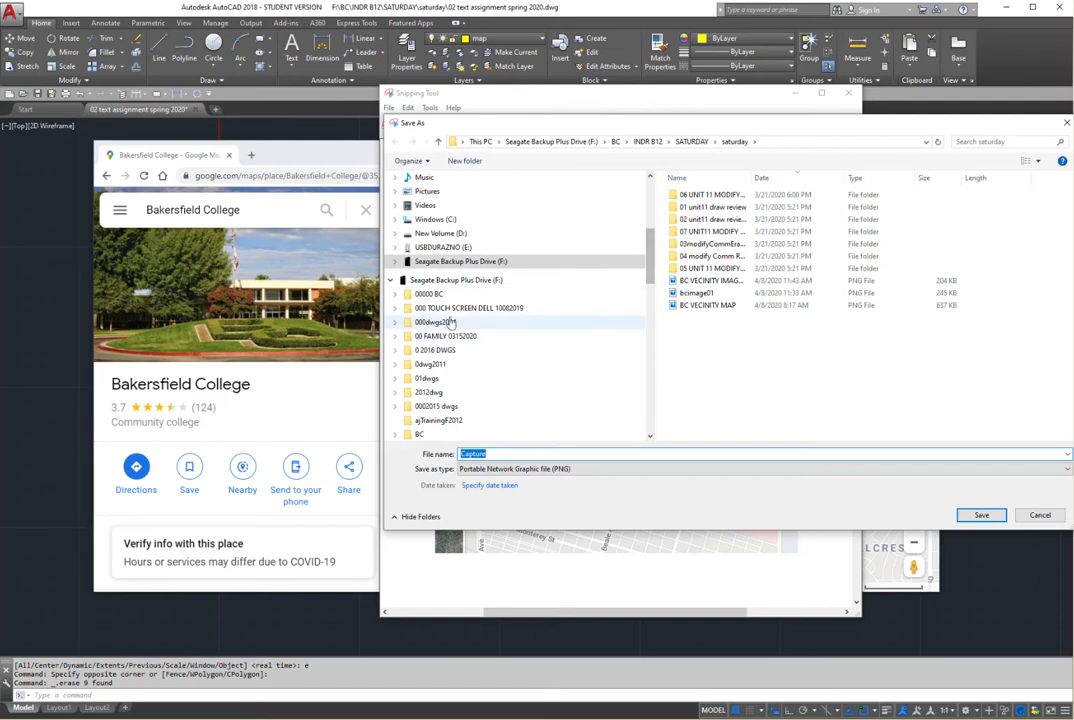
pyautogui.click(391, 282)
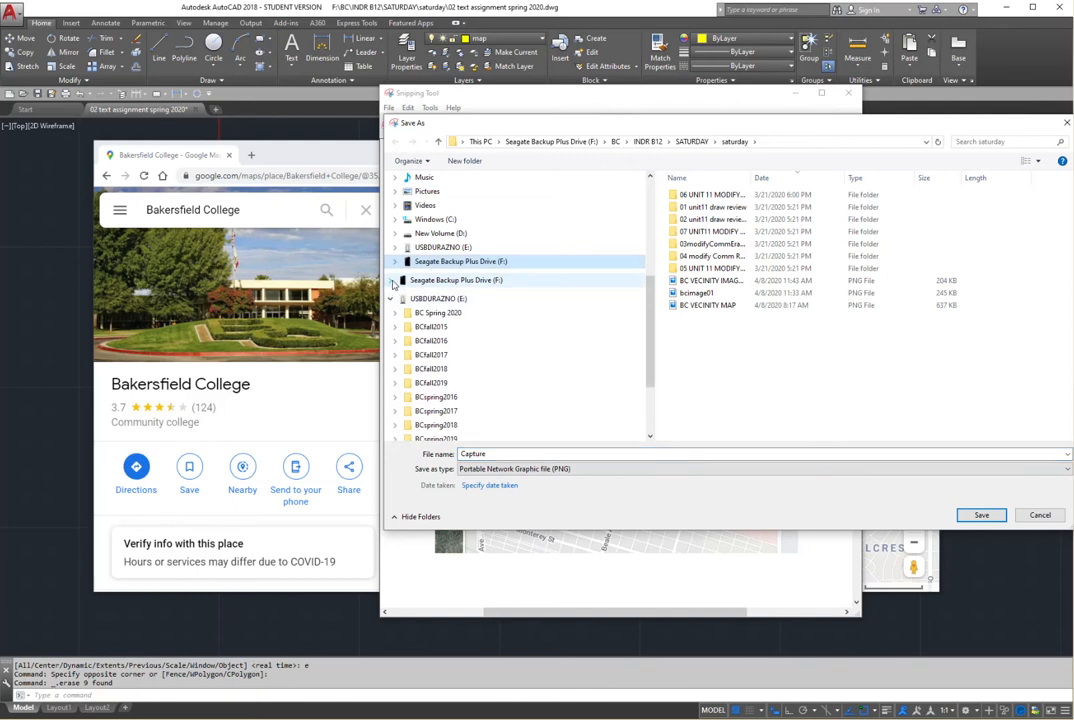
pyautogui.click(391, 283)
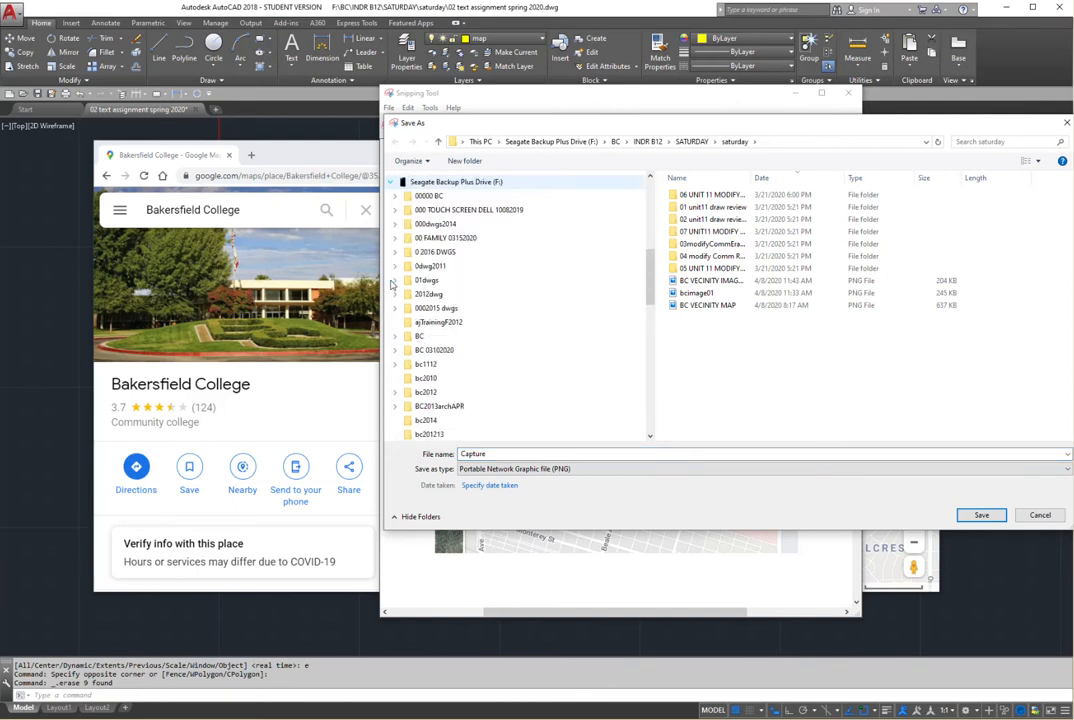
pyautogui.click(395, 337)
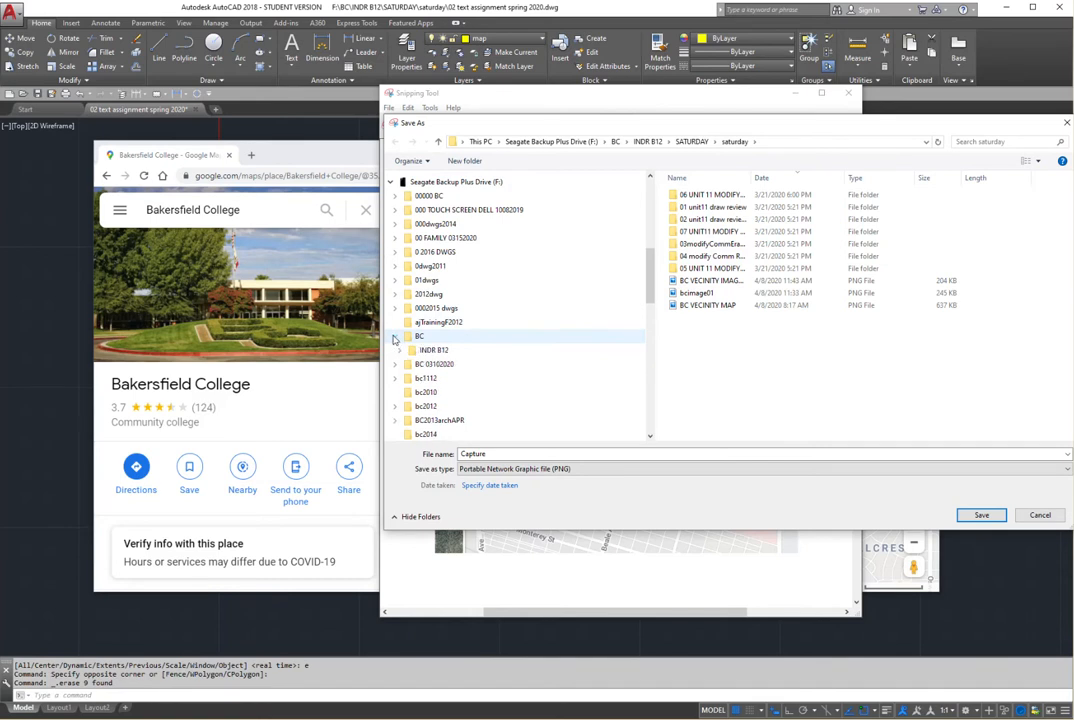
pyautogui.click(400, 351)
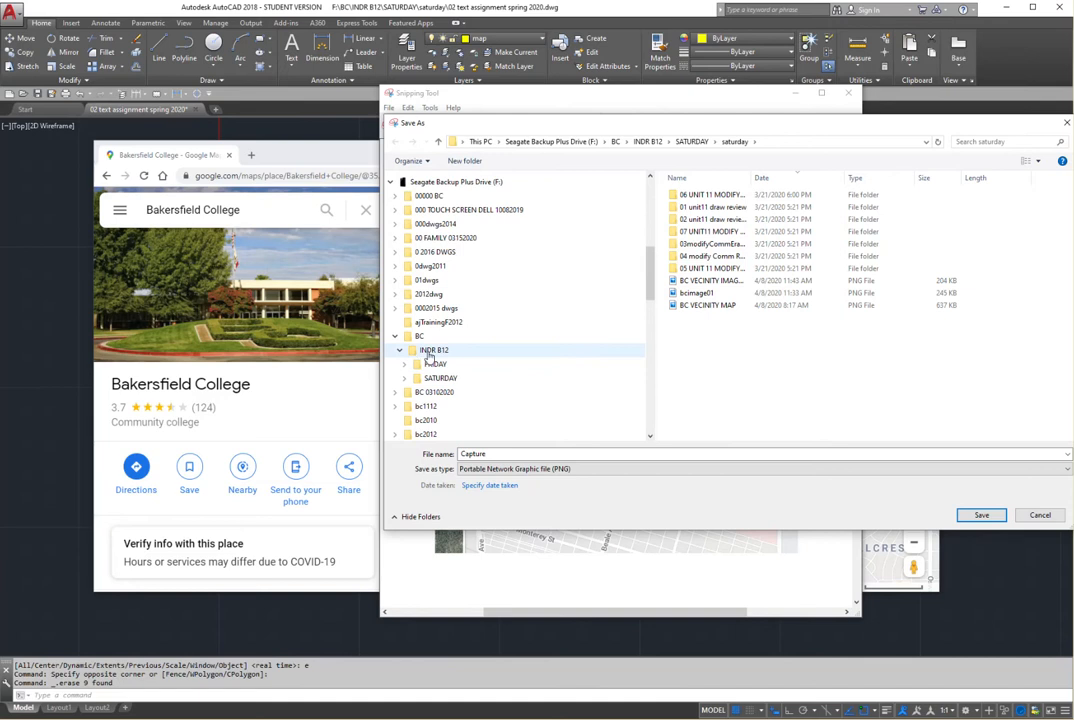
pyautogui.click(431, 352)
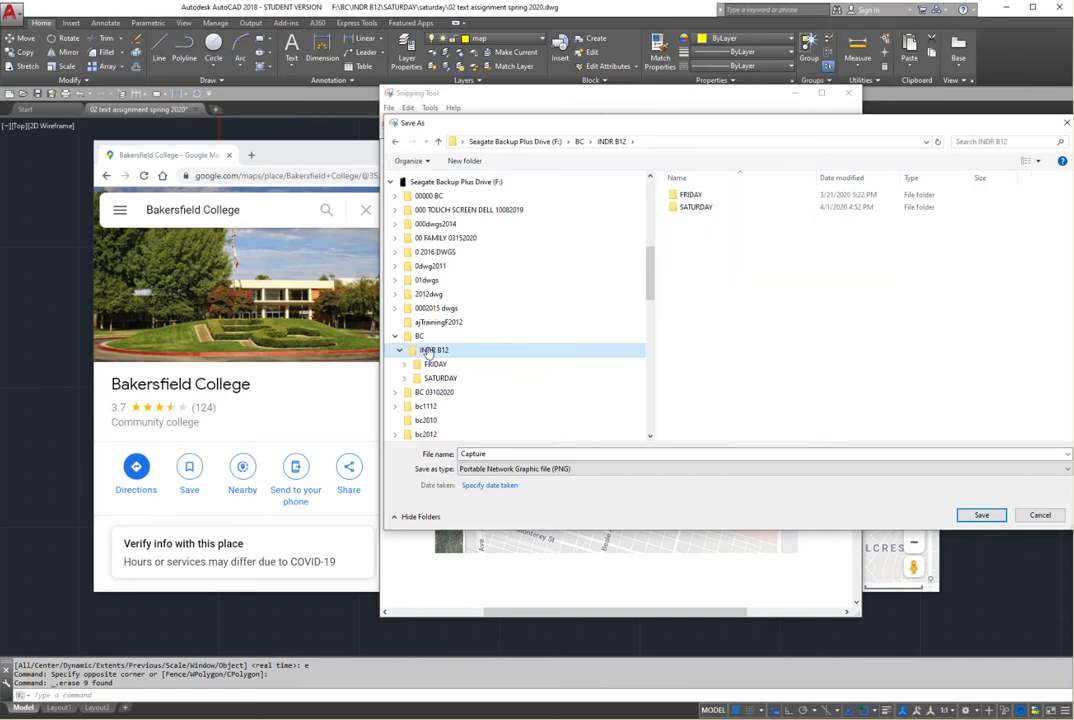
pyautogui.doubleClick(490, 454)
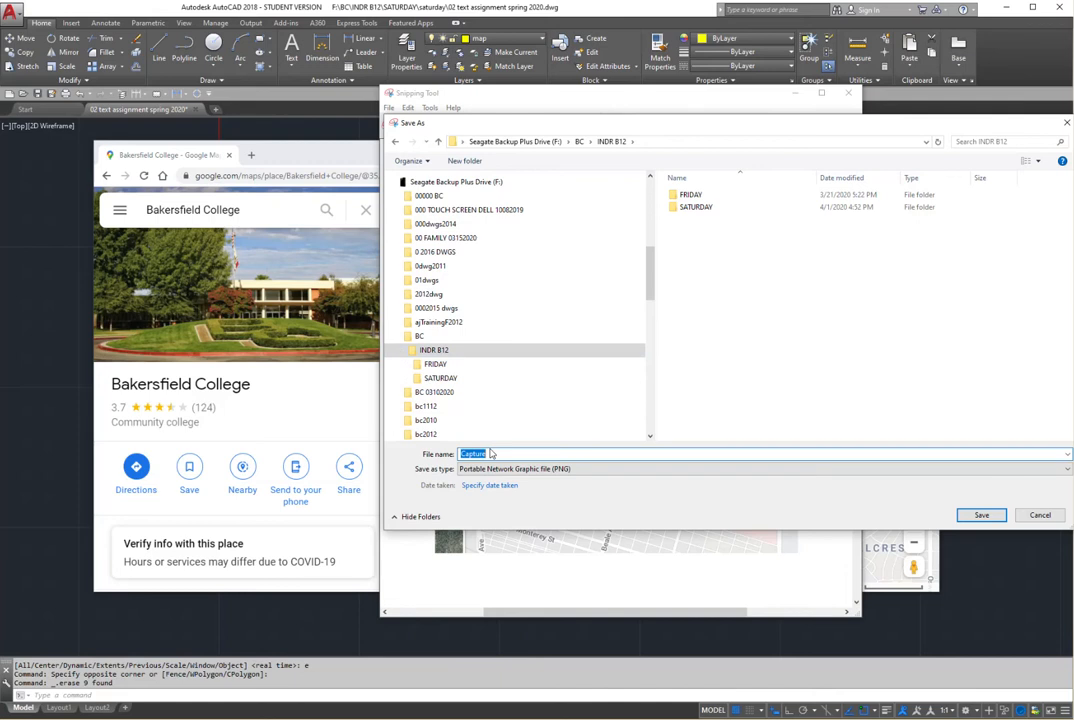
pyautogui.write('BC VICINITY MAP')
pyautogui.click(981, 515)
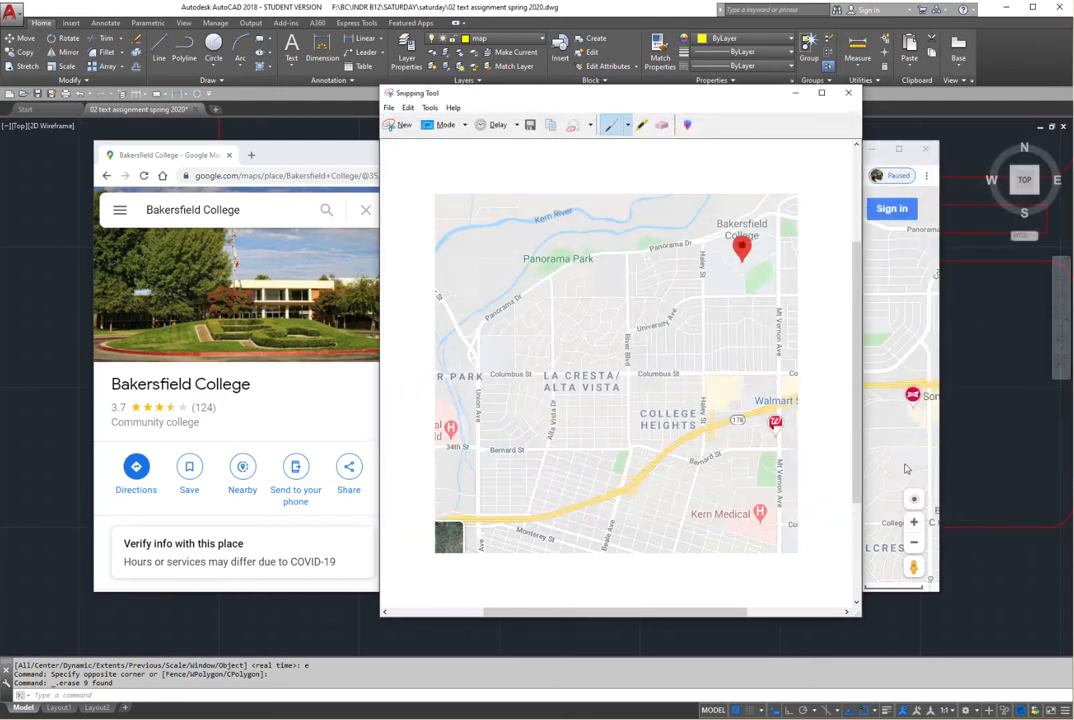
# Step: Switch back to AutoCAD and choose the BC VECINTY MAP PNG from the INDR B12 folder as the reference to attach
pyautogui.click(795, 93)
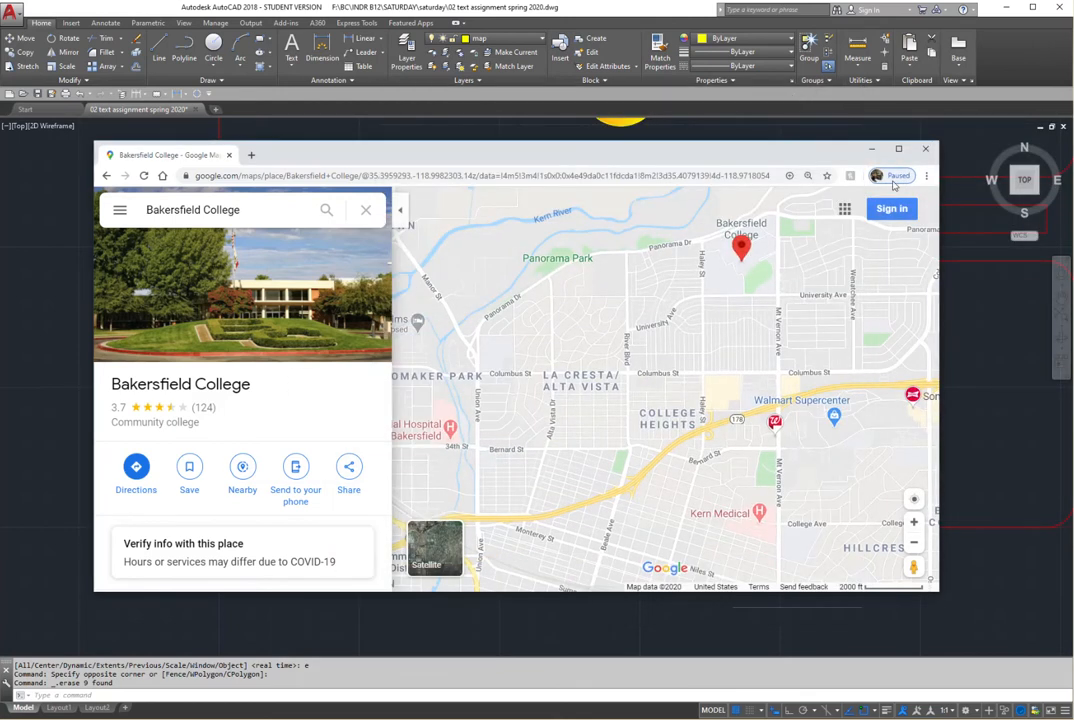
pyautogui.click(872, 152)
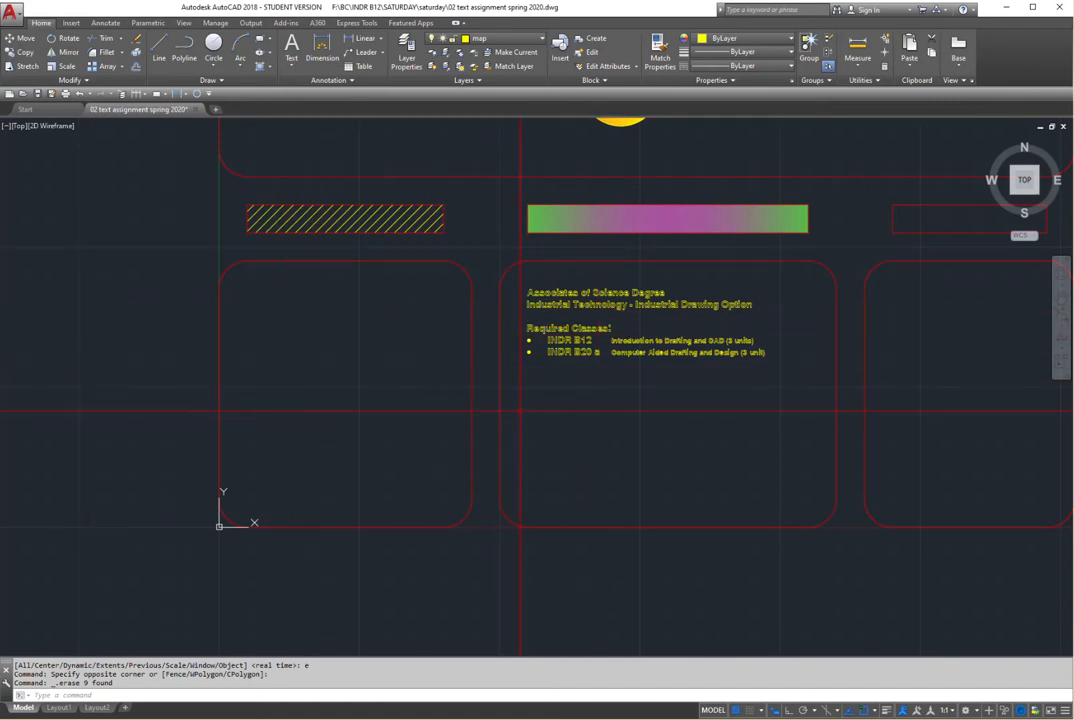
pyautogui.click(70, 23)
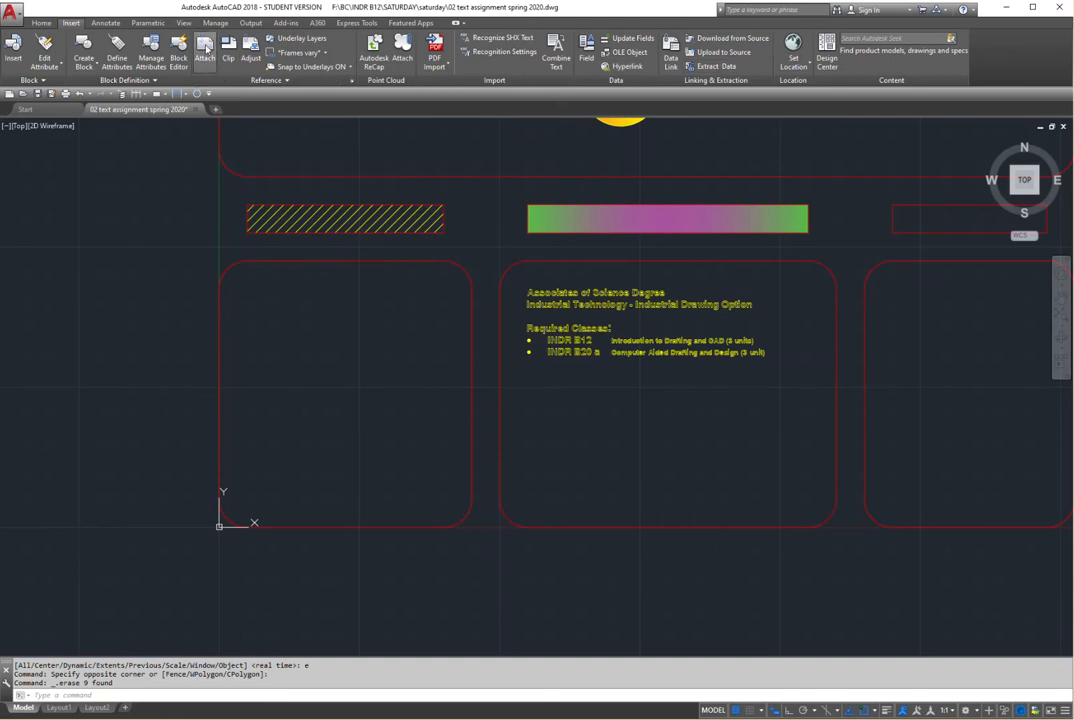
pyautogui.click(205, 48)
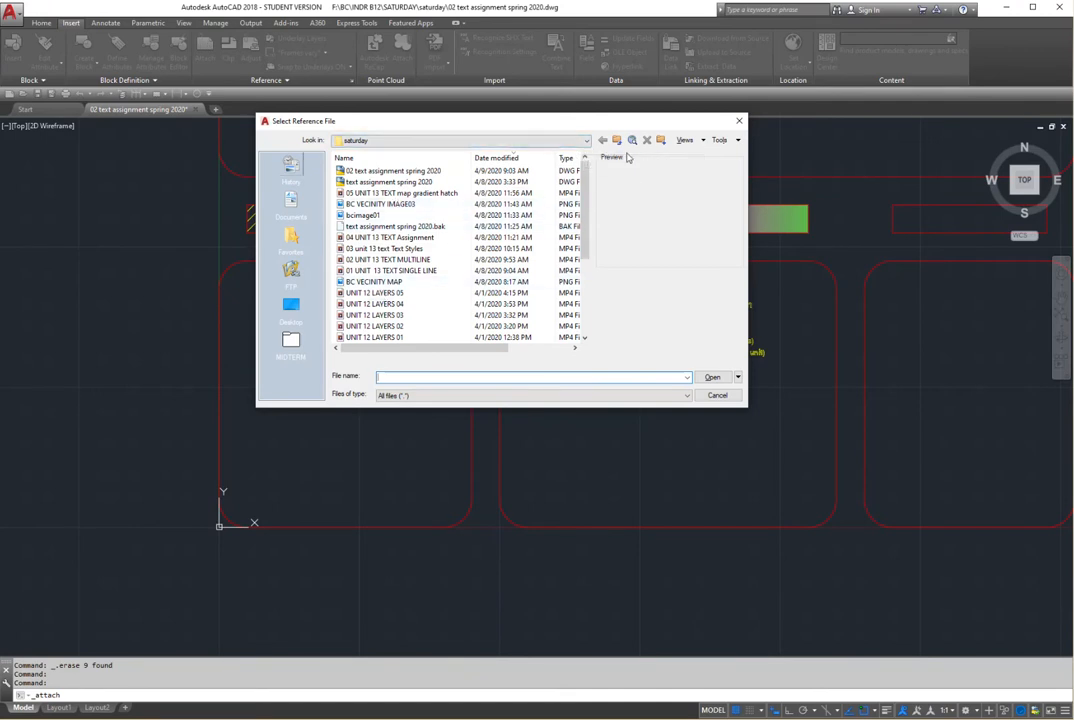
pyautogui.click(587, 141)
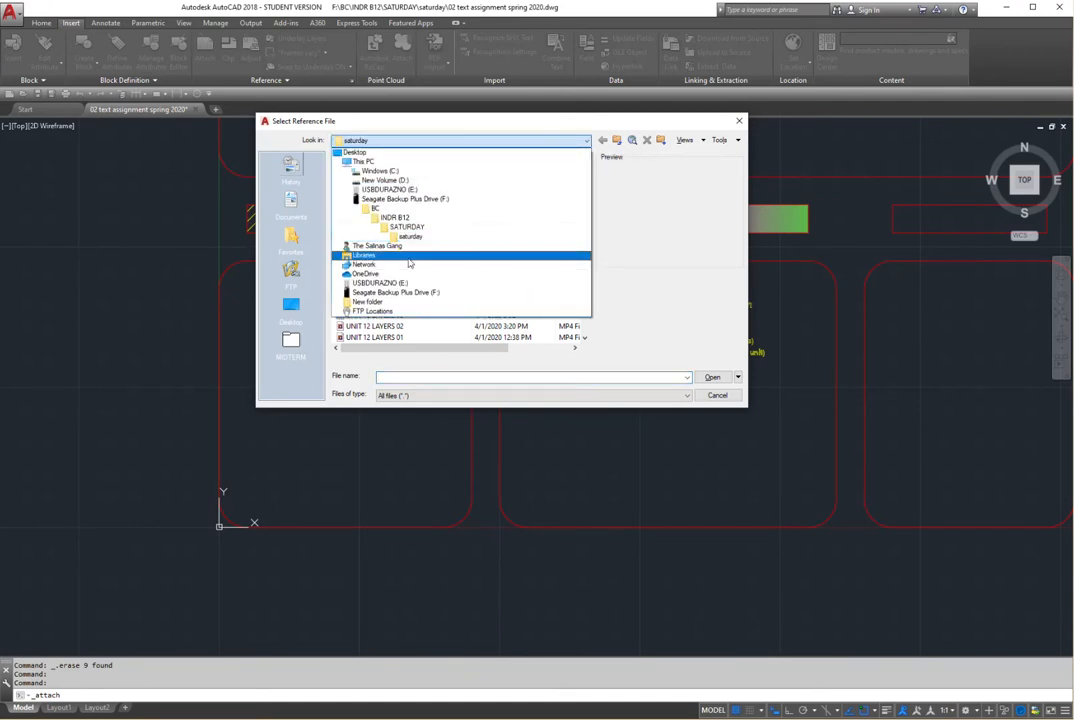
pyautogui.click(394, 219)
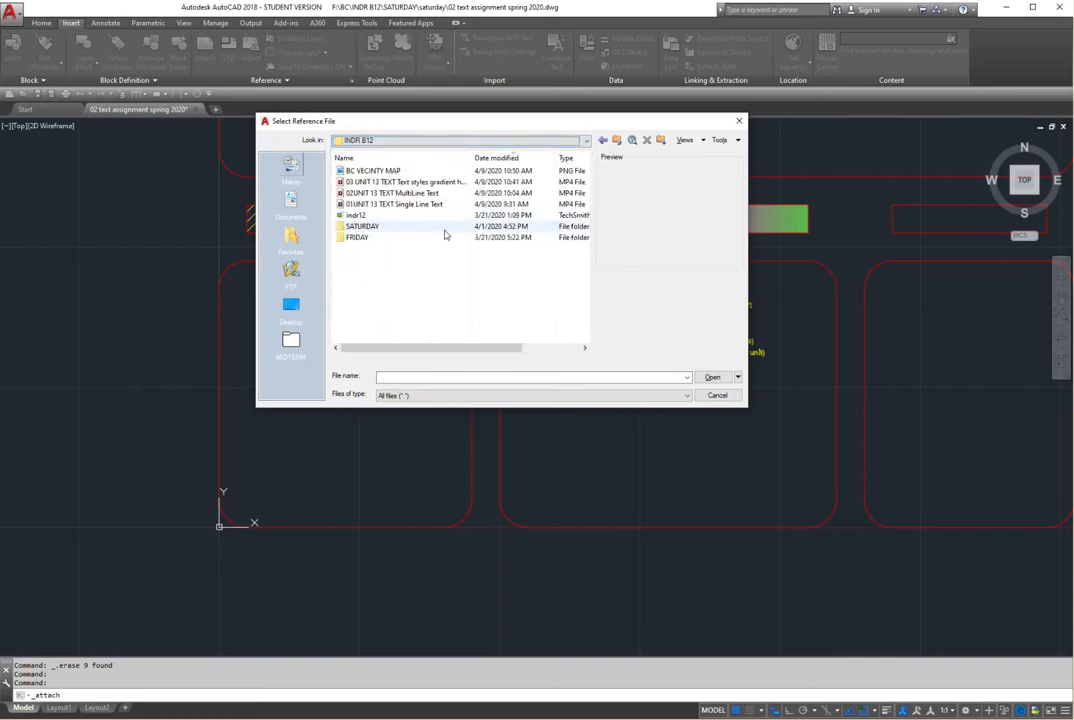
pyautogui.click(368, 172)
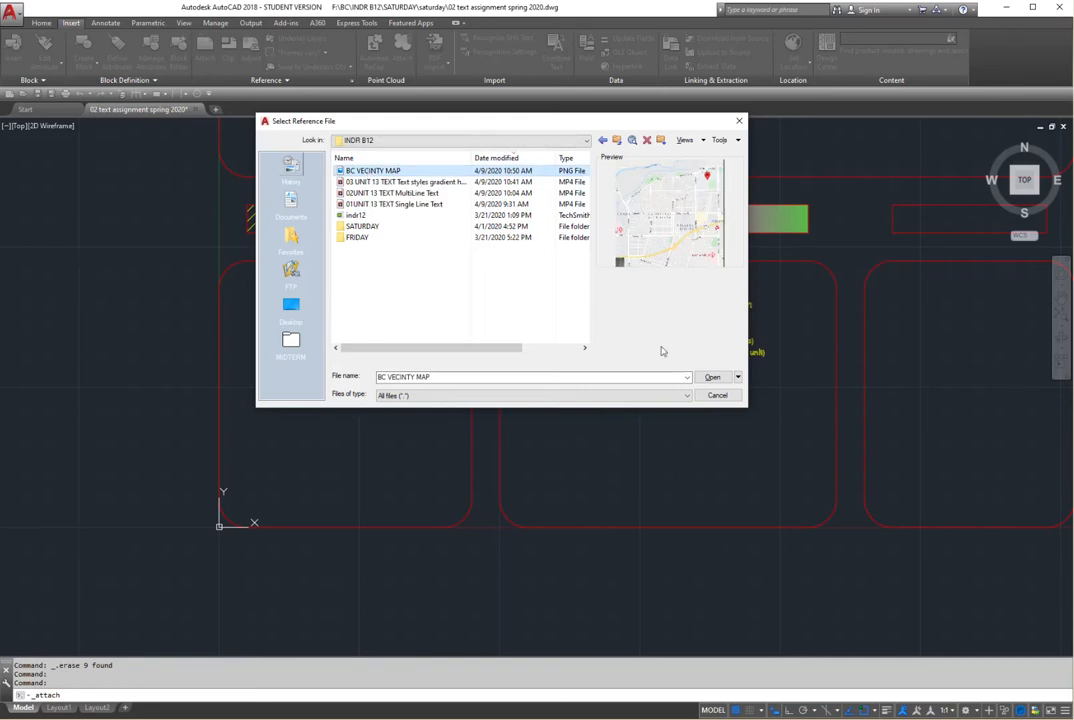
pyautogui.click(713, 377)
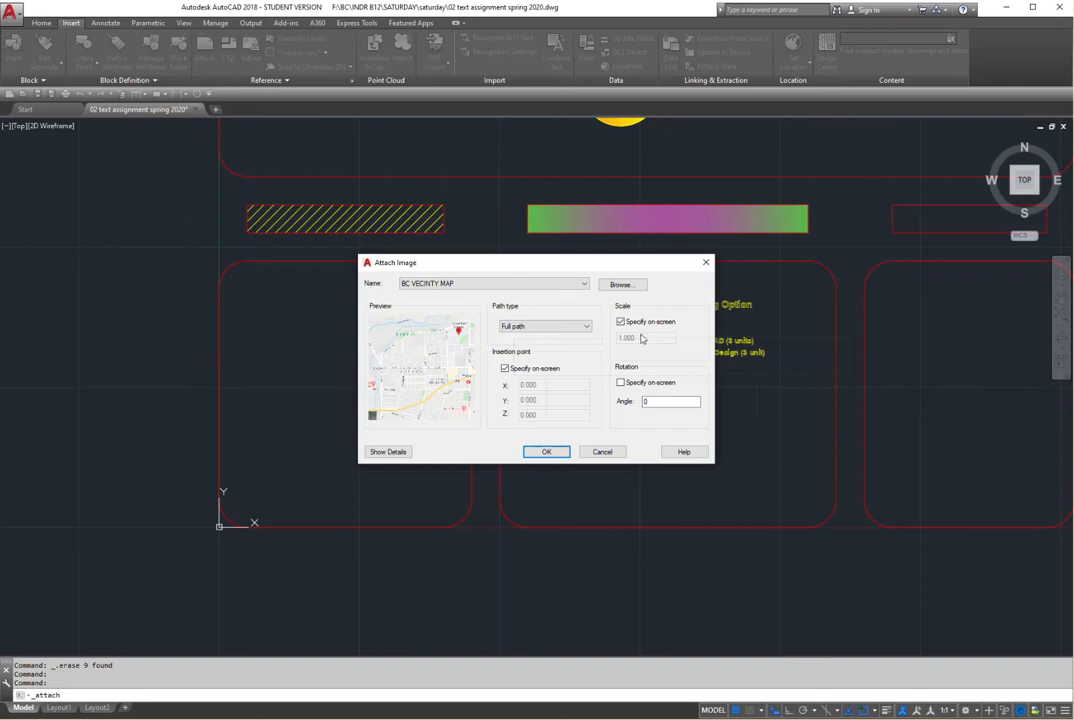
# Step: Insert the map image near the lower-left corner of the first rounded panel, scaling it on screen to fit inside
pyautogui.click(547, 452)
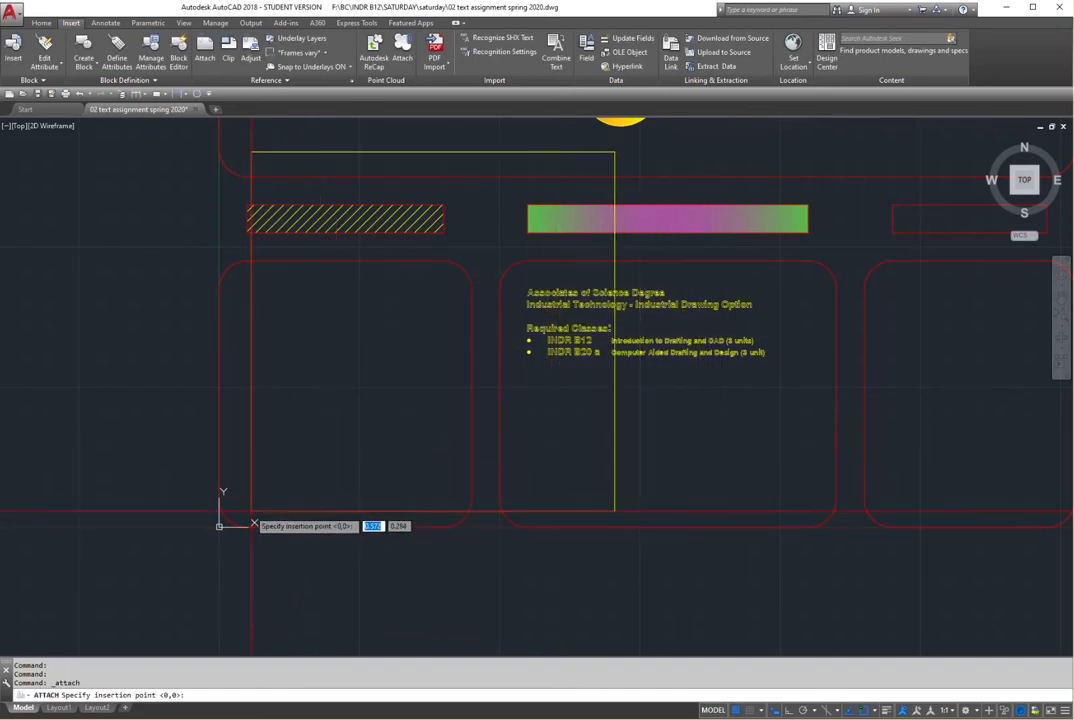
pyautogui.scroll(5, 215, 526)
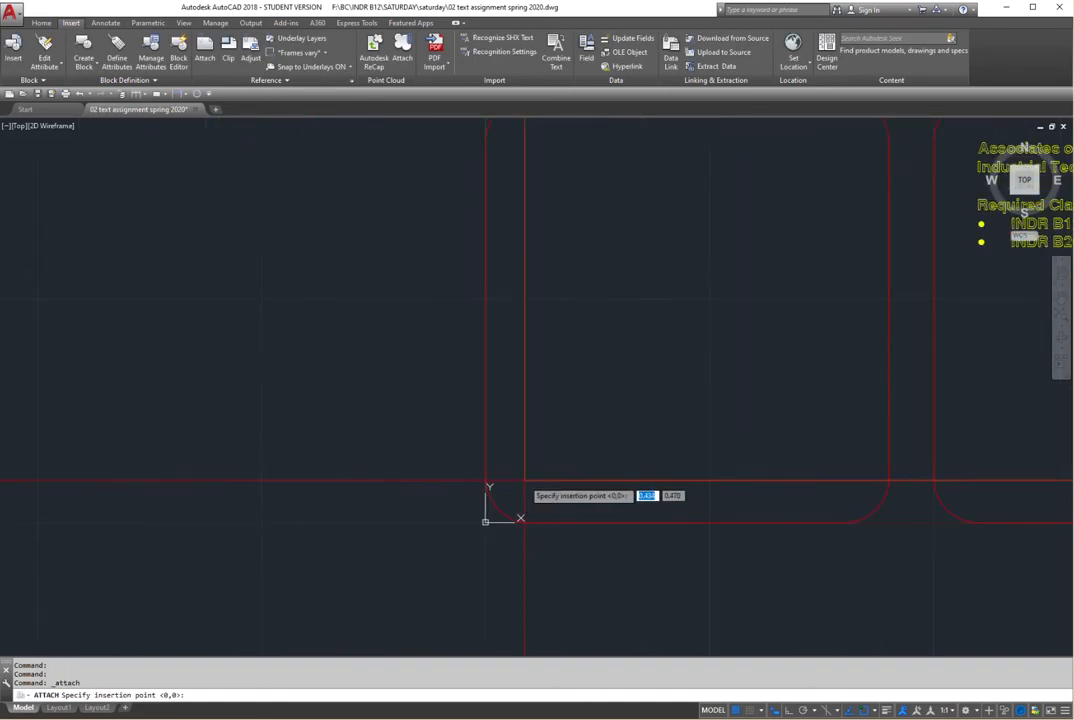
pyautogui.click(530, 479)
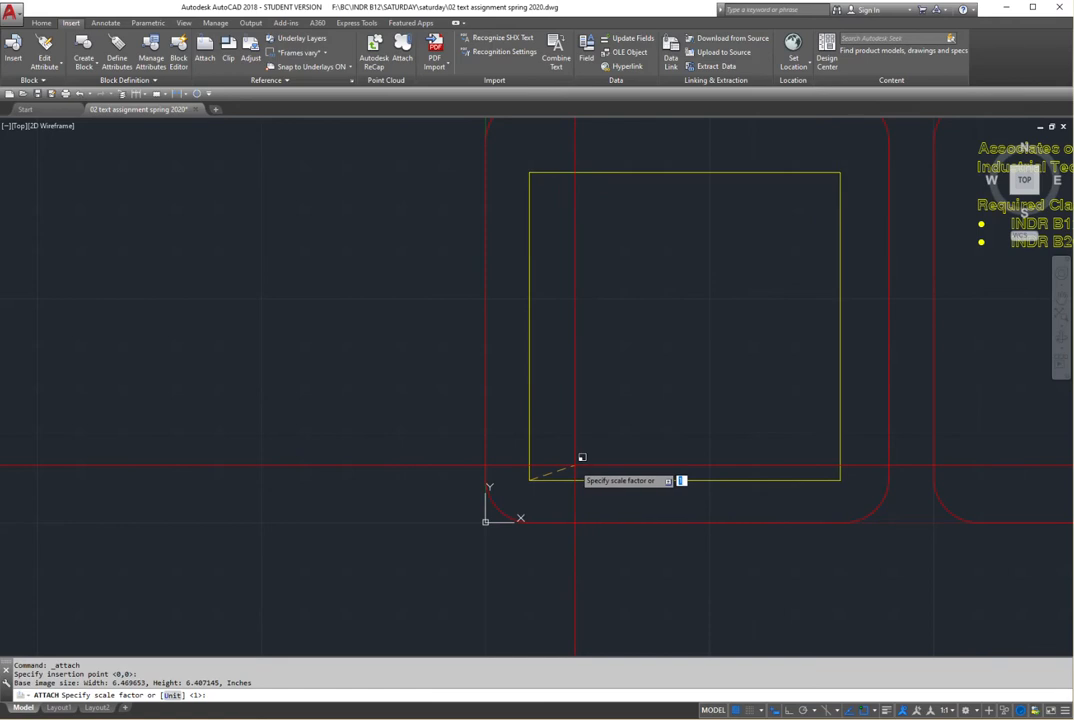
pyautogui.scroll(-2, 582, 457)
pyautogui.moveTo(583, 456); pyautogui.dragTo(403, 480, button='middle')
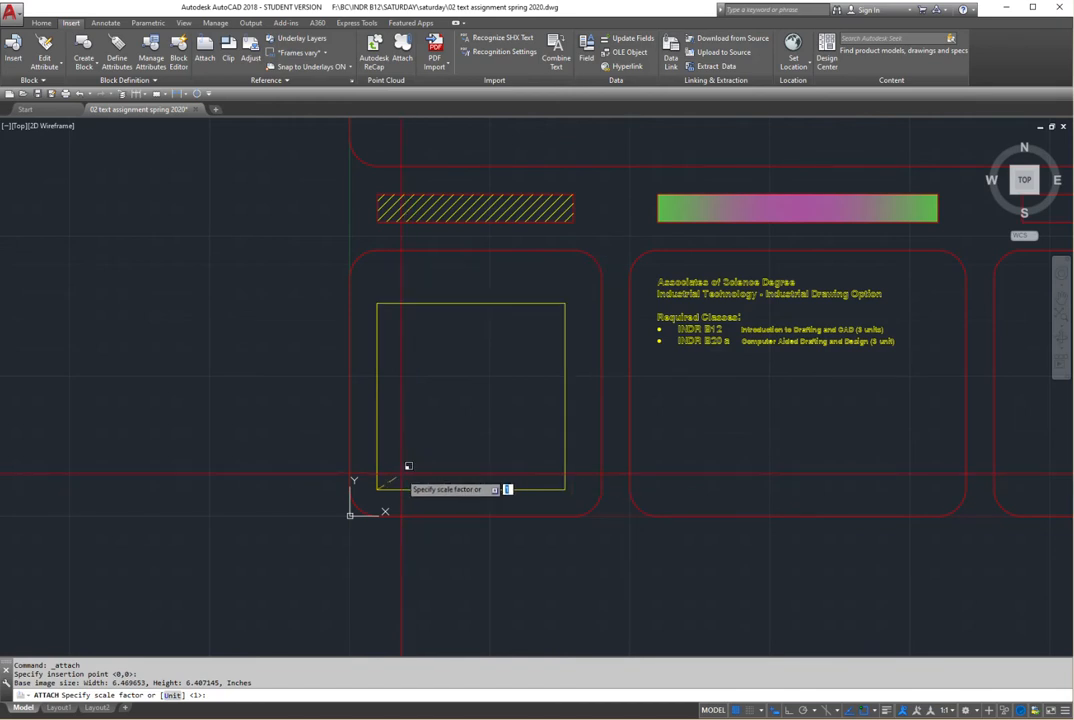
pyautogui.click(401, 468)
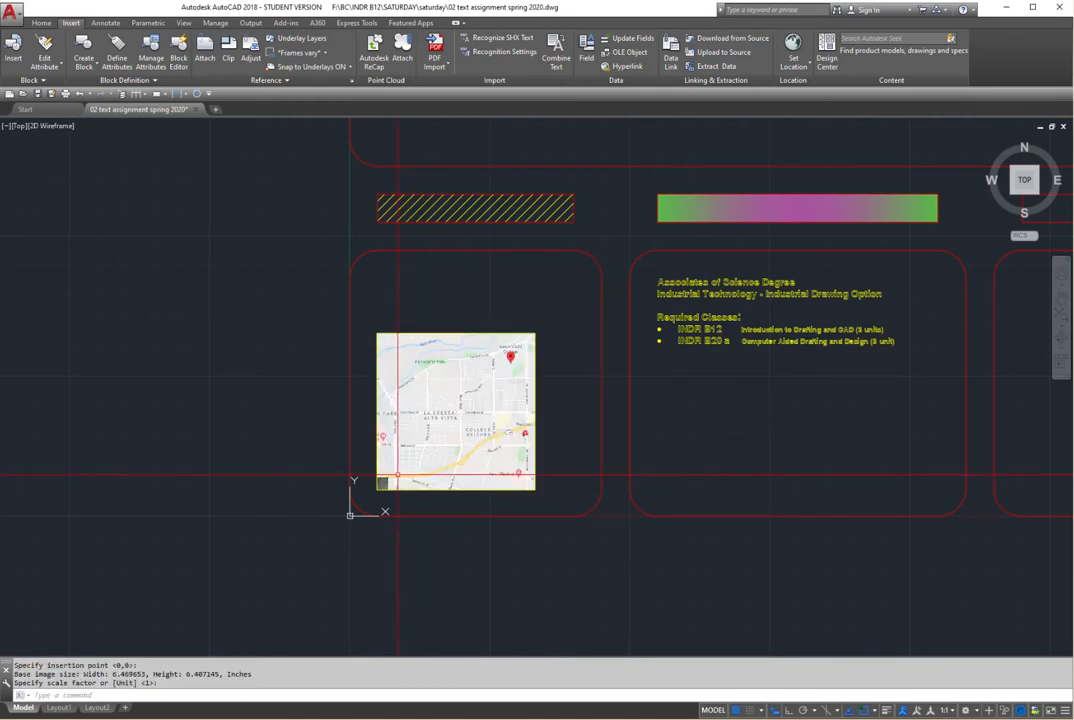
# Step: Stretch the map image's upper-right corner outward to enlarge it within the rounded panel
pyautogui.scroll(4, 441, 432)
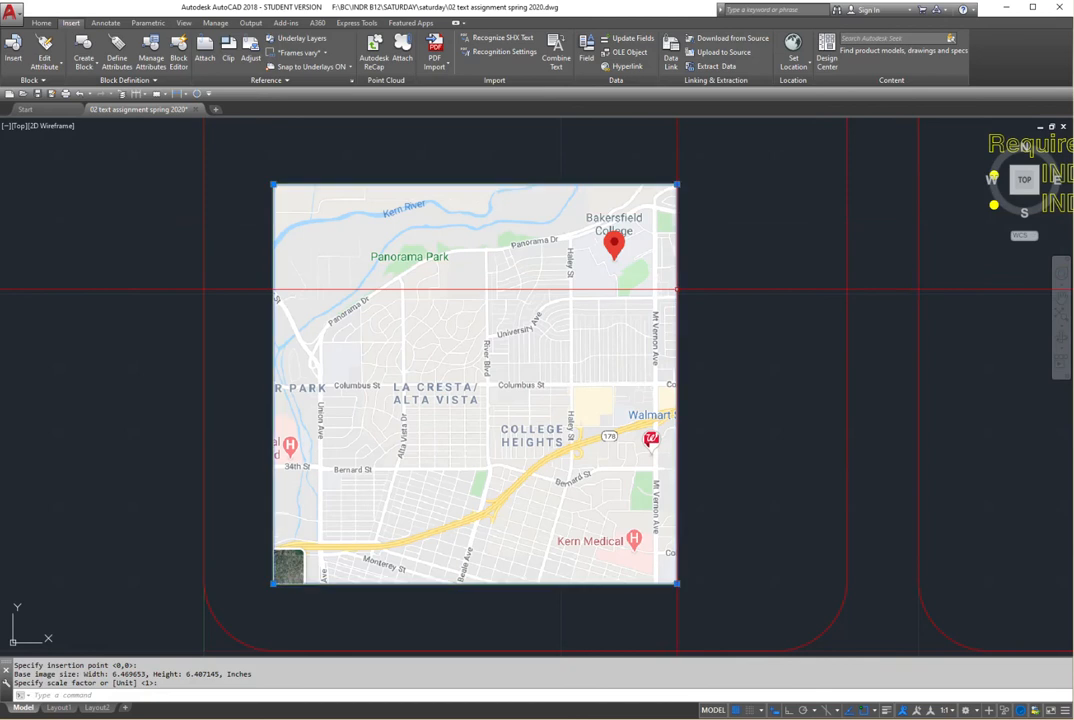
pyautogui.click(679, 290)
pyautogui.click(677, 185)
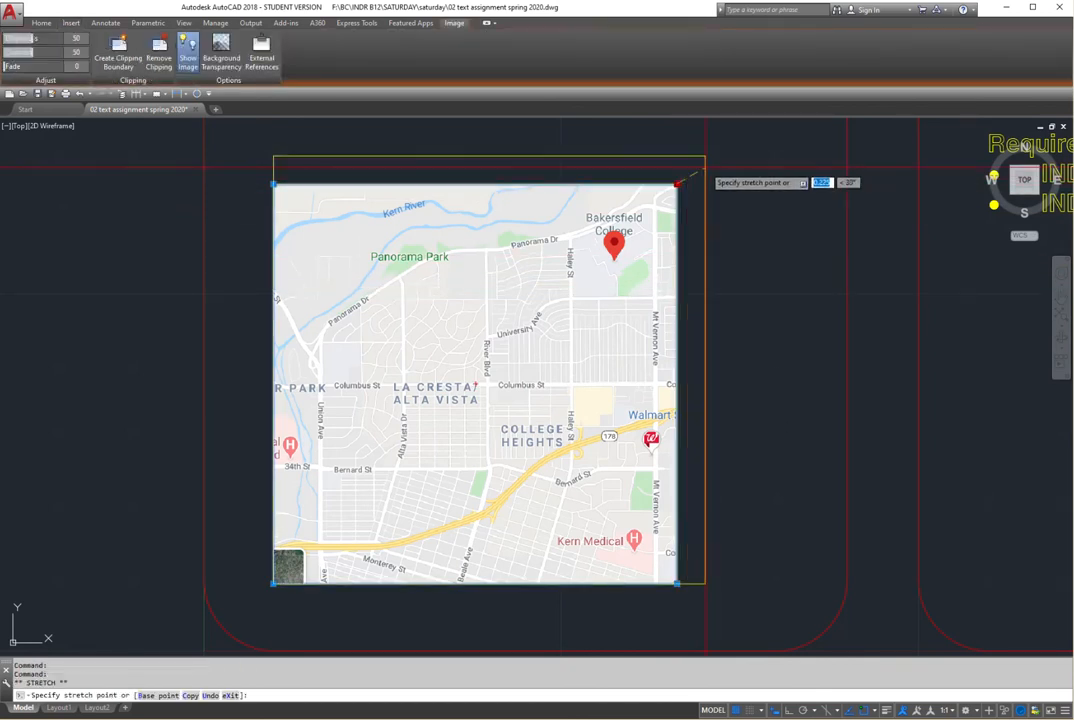
pyautogui.scroll(-2, 716, 178)
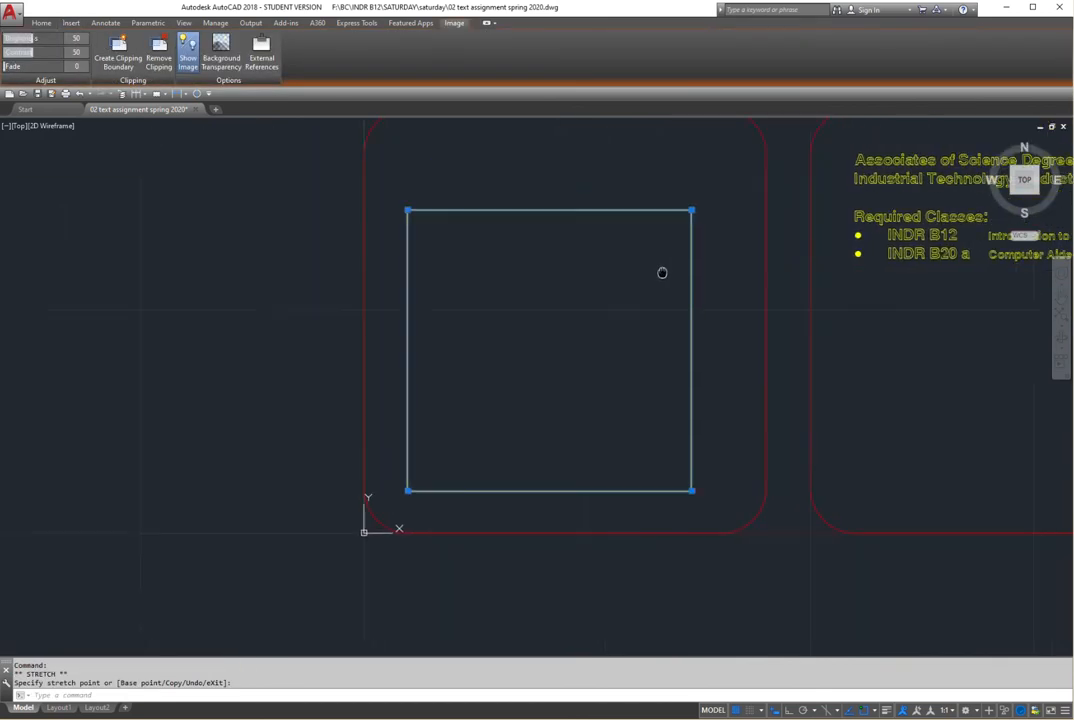
pyautogui.click(672, 226)
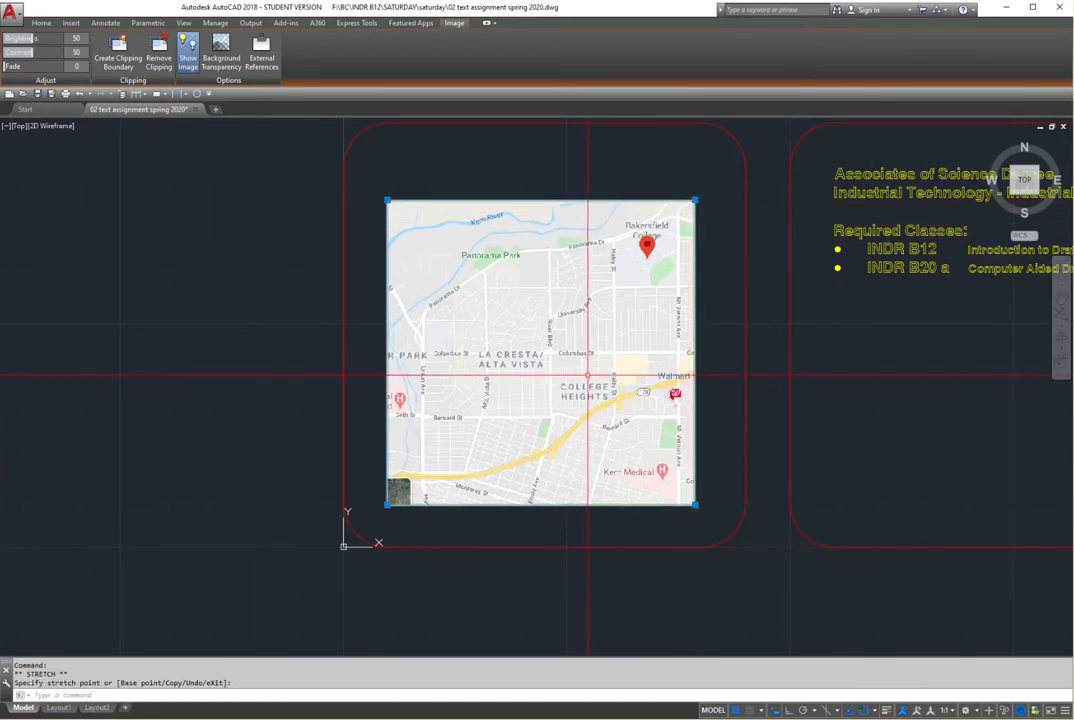
pyautogui.press('Escape')
pyautogui.press('Escape')
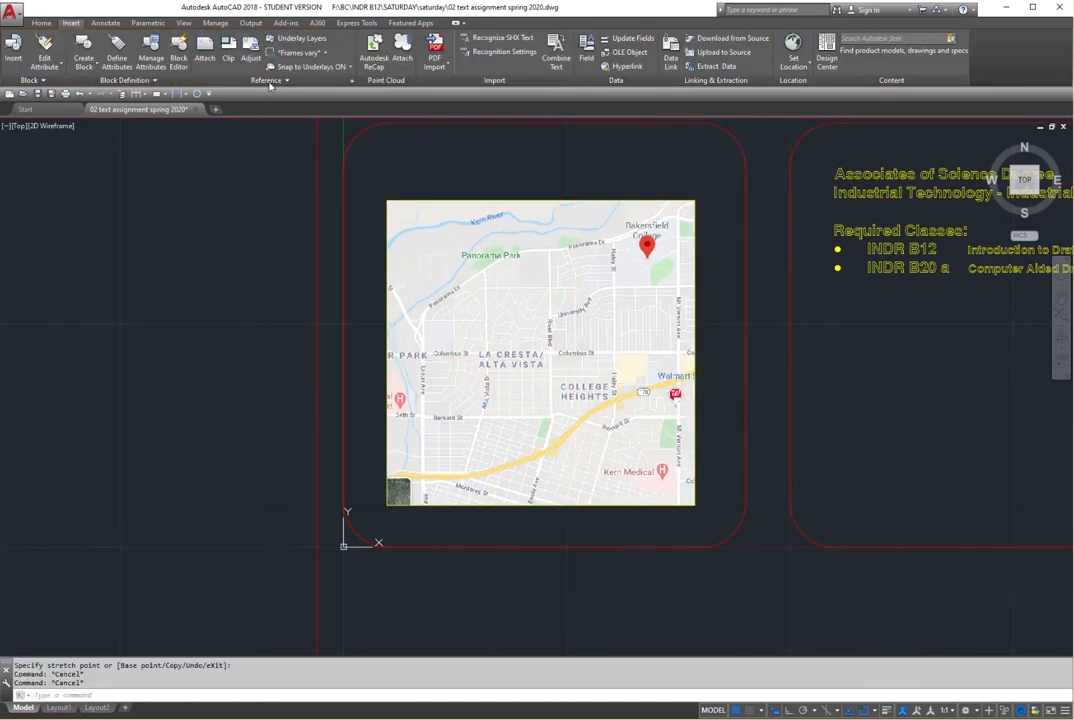
# Step: Move the map image slightly upward within the first rounded panel
pyautogui.click(42, 23)
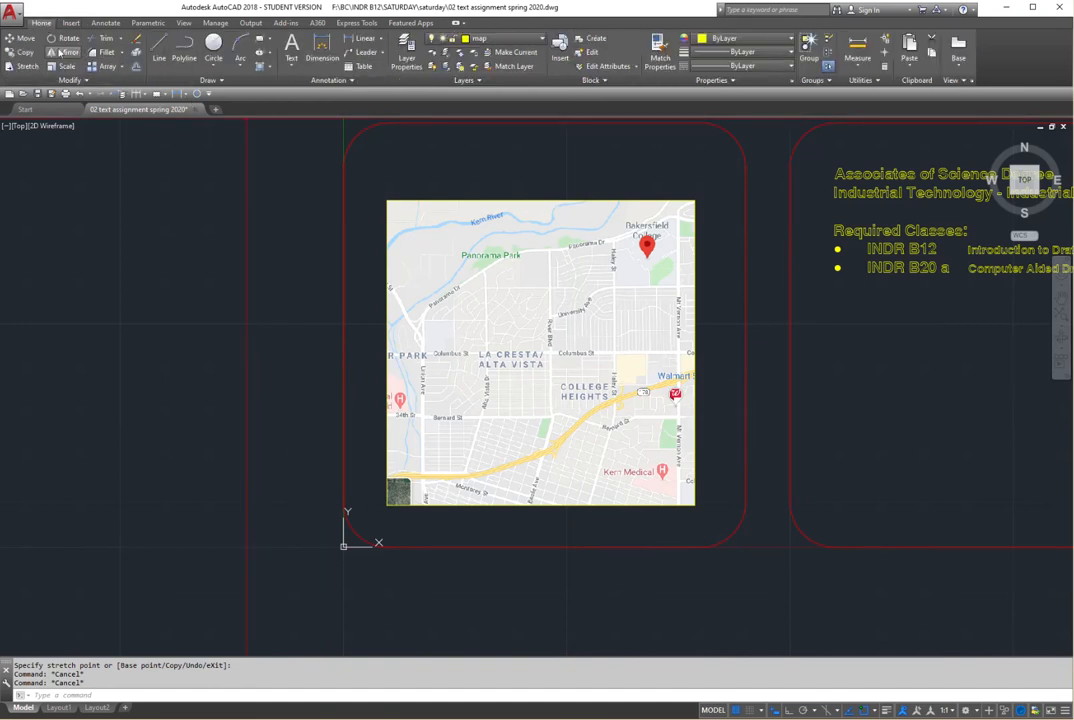
pyautogui.click(22, 38)
pyautogui.click(549, 514)
pyautogui.click(492, 472)
pyautogui.press('Return')
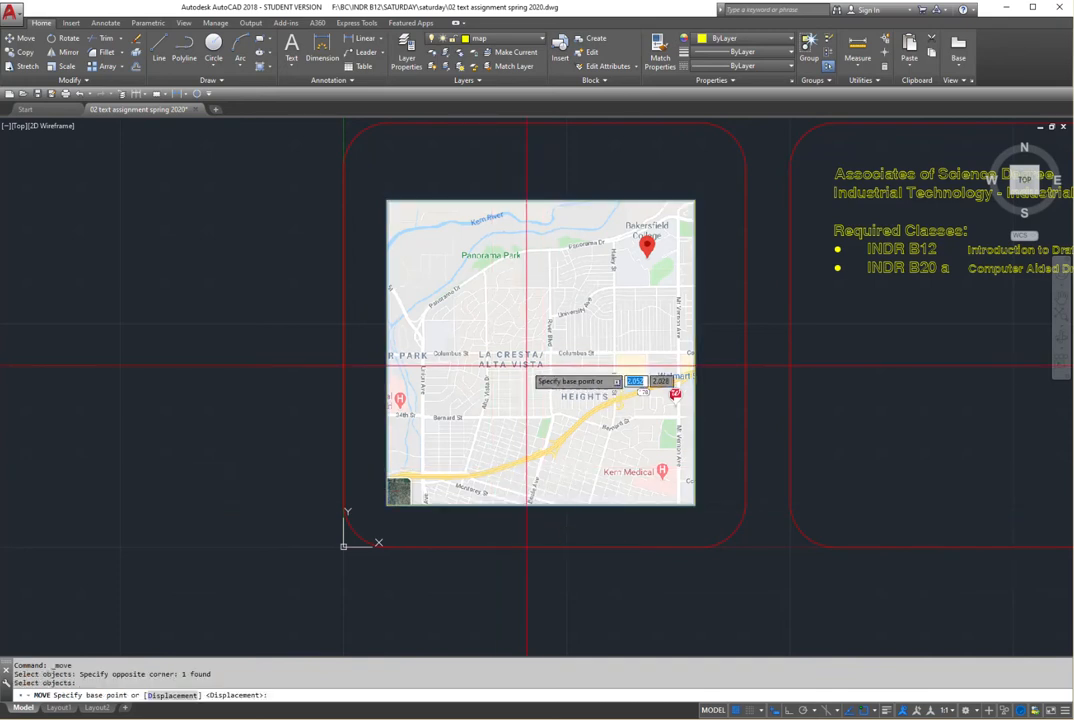
pyautogui.click(527, 366)
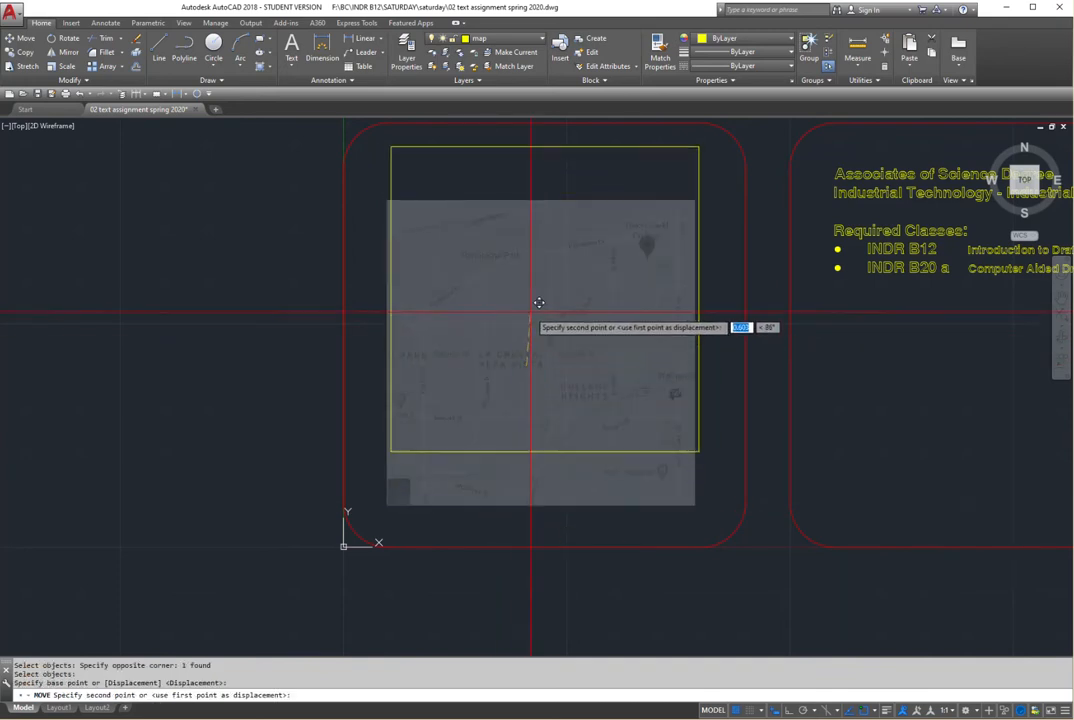
pyautogui.click(536, 354)
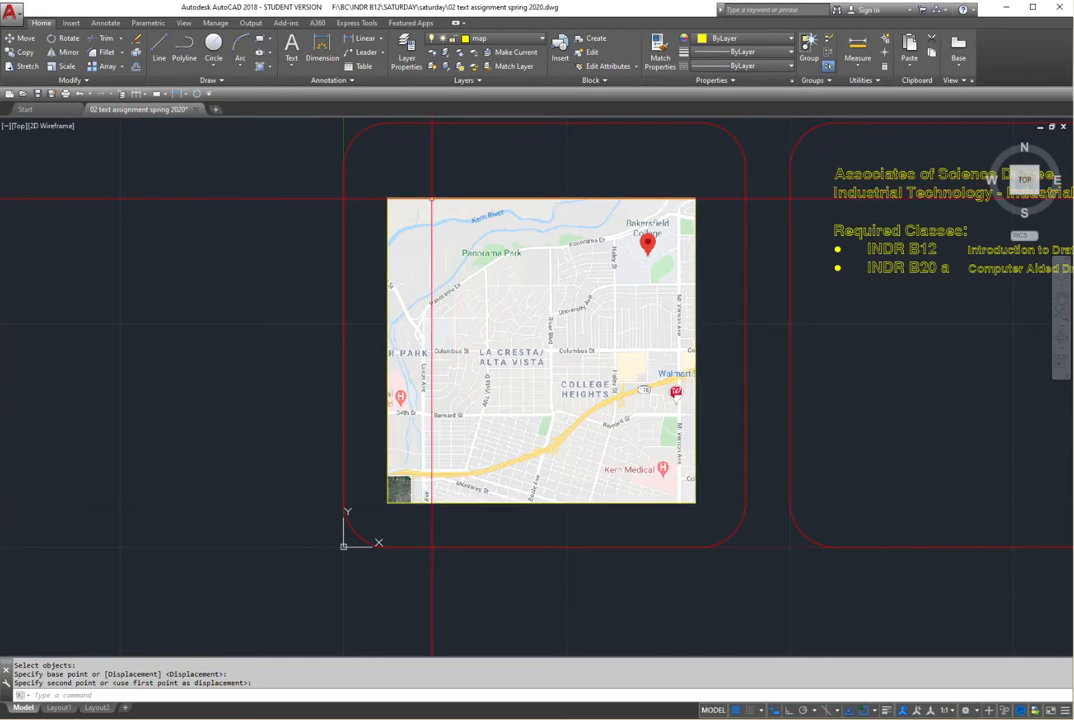
# Step: Assign the map image to layer 0 and clear the selection
pyautogui.click(45, 23)
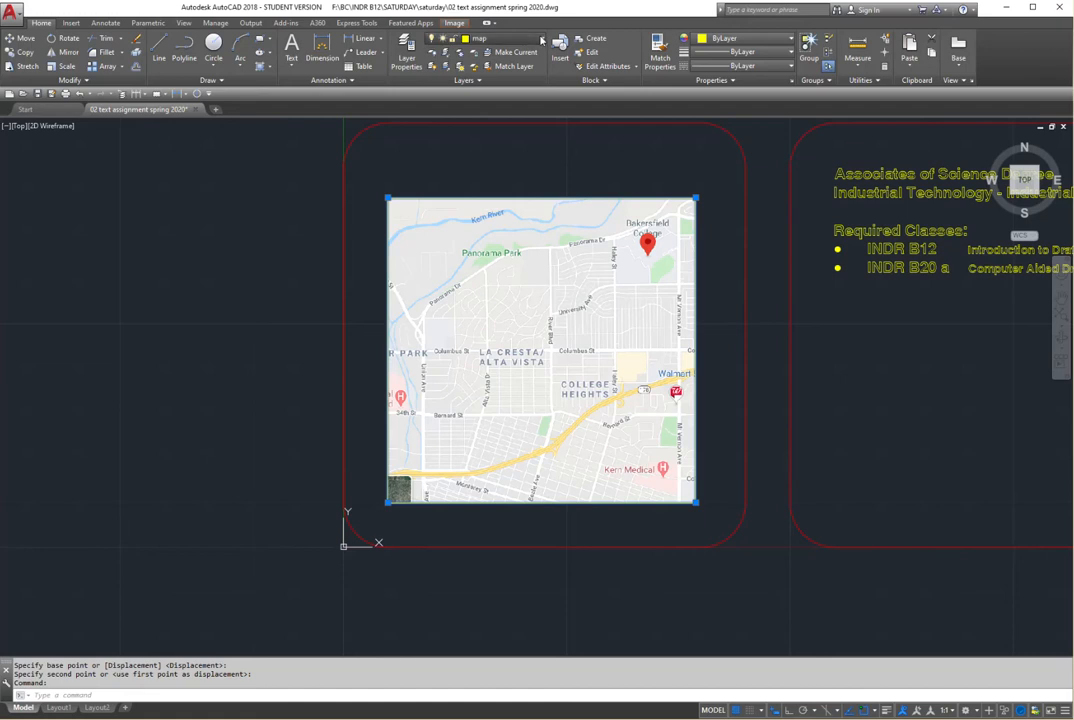
pyautogui.click(541, 40)
pyautogui.click(489, 53)
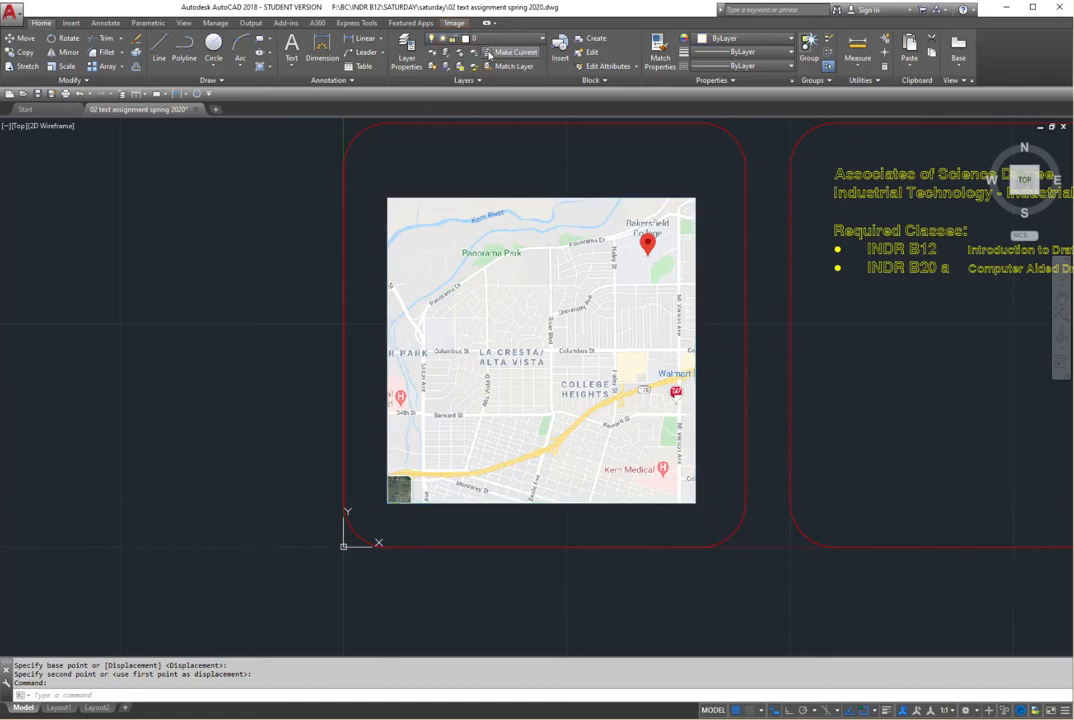
pyautogui.press('Escape')
pyautogui.press('Escape')
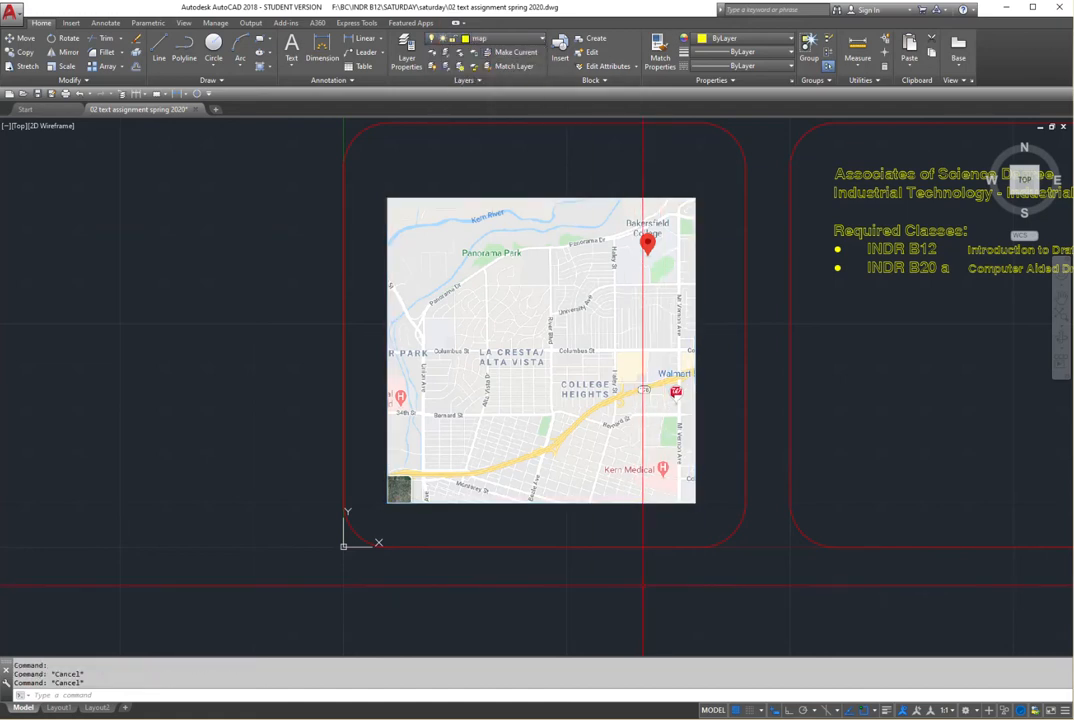
pyautogui.click(692, 295)
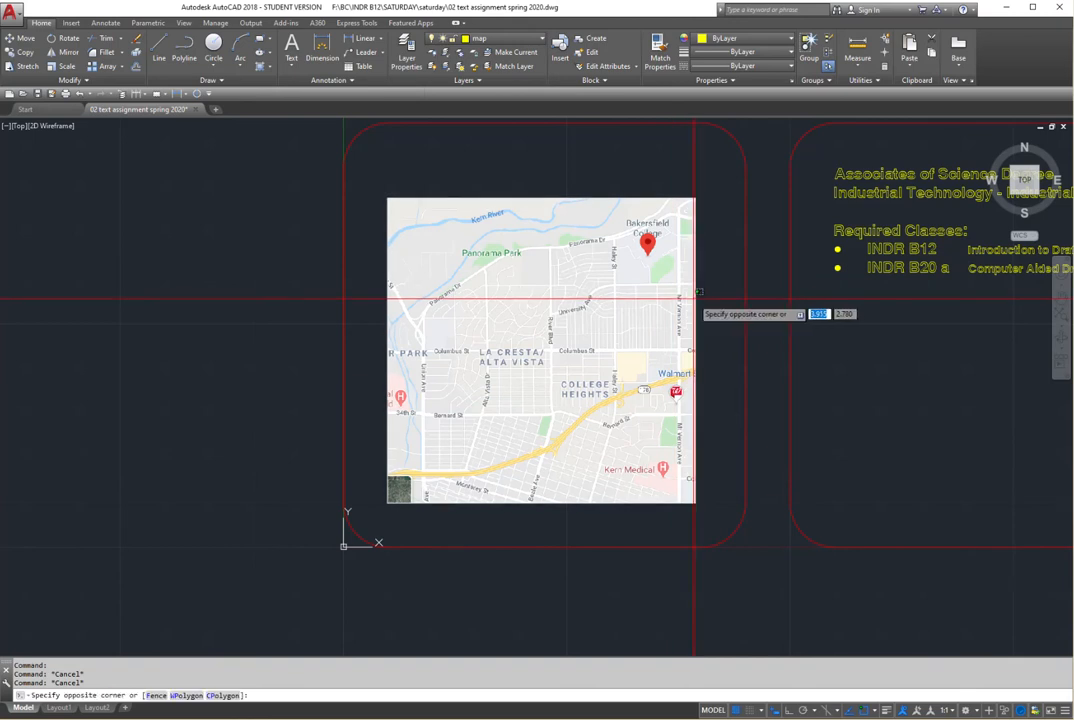
pyautogui.click(690, 296)
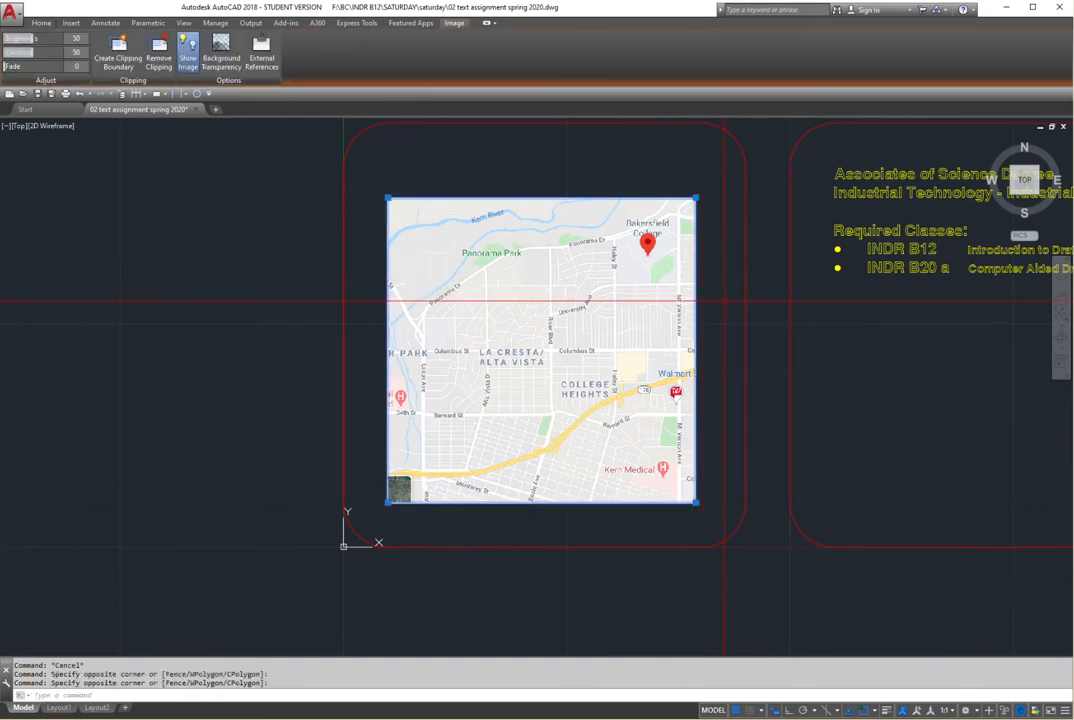
pyautogui.click(42, 23)
pyautogui.press('Escape')
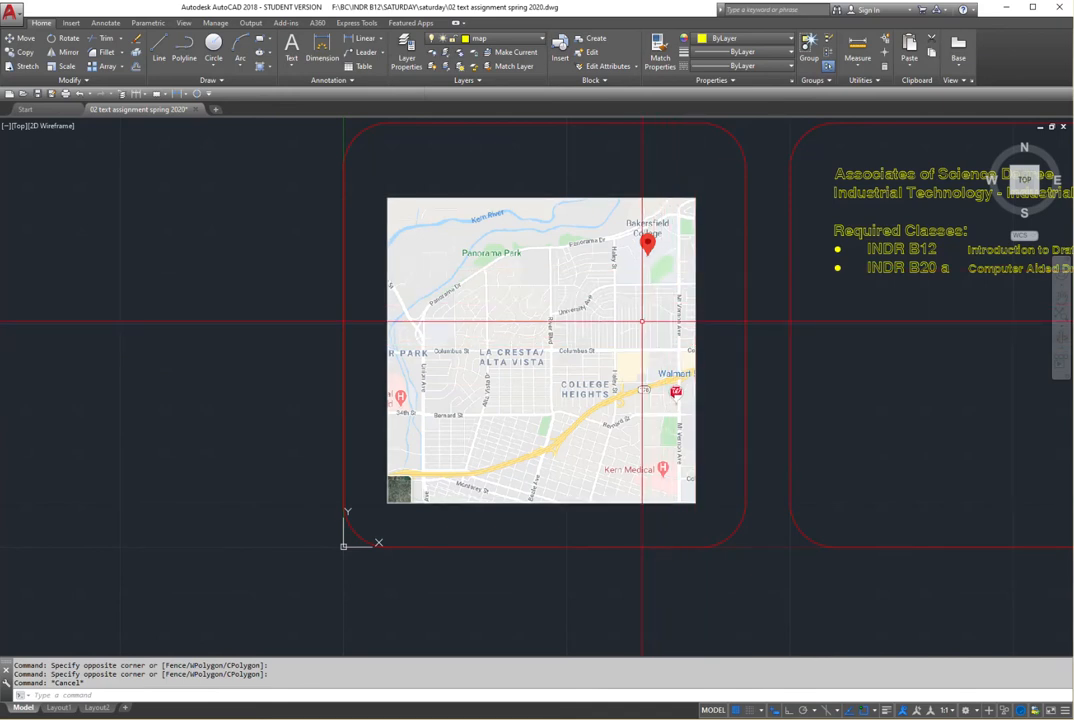
# Step: Choose map as the current layer for drawing over the map image
pyautogui.scroll(2, 577, 314)
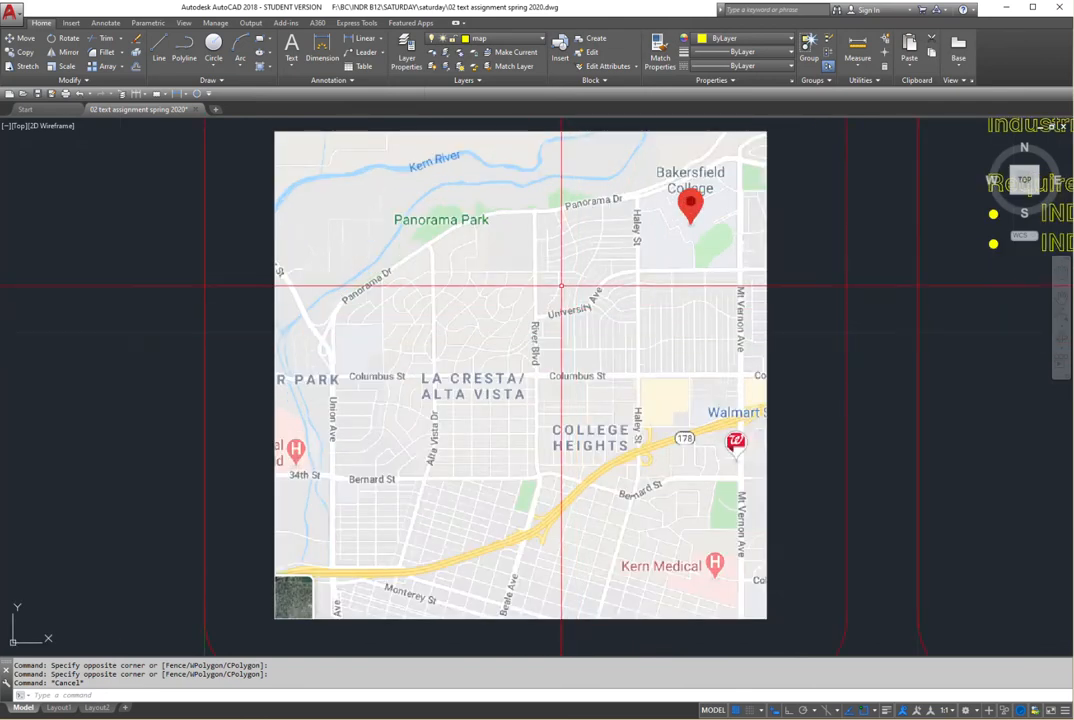
pyautogui.moveTo(568, 304); pyautogui.dragTo(548, 297, button='middle')
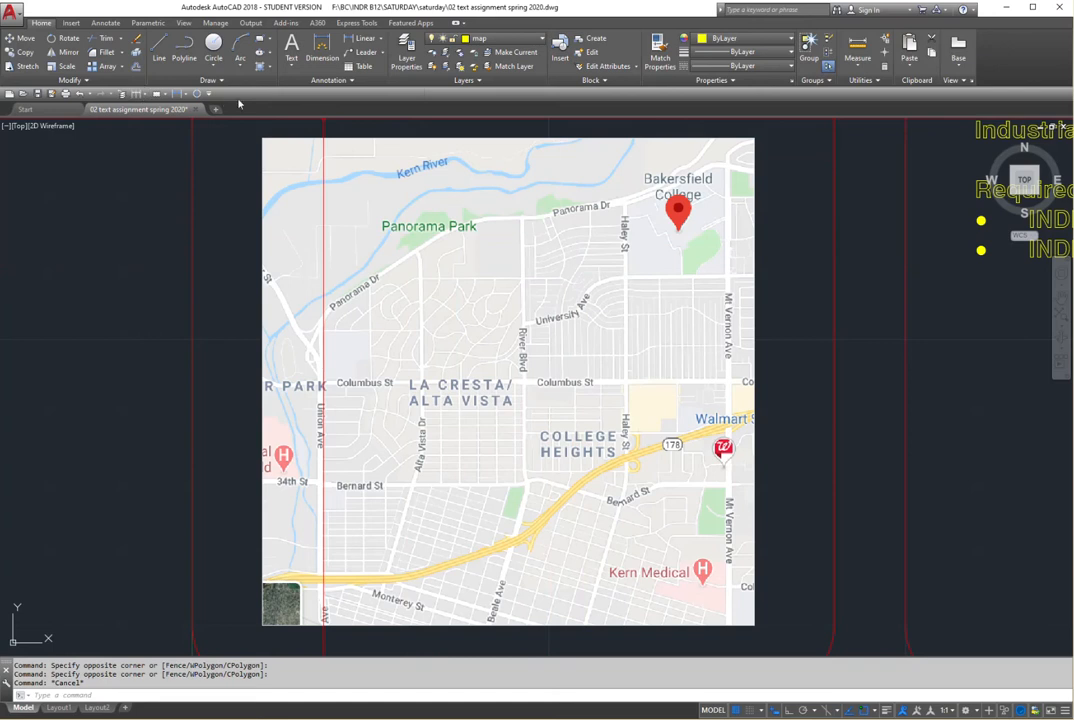
pyautogui.click(543, 40)
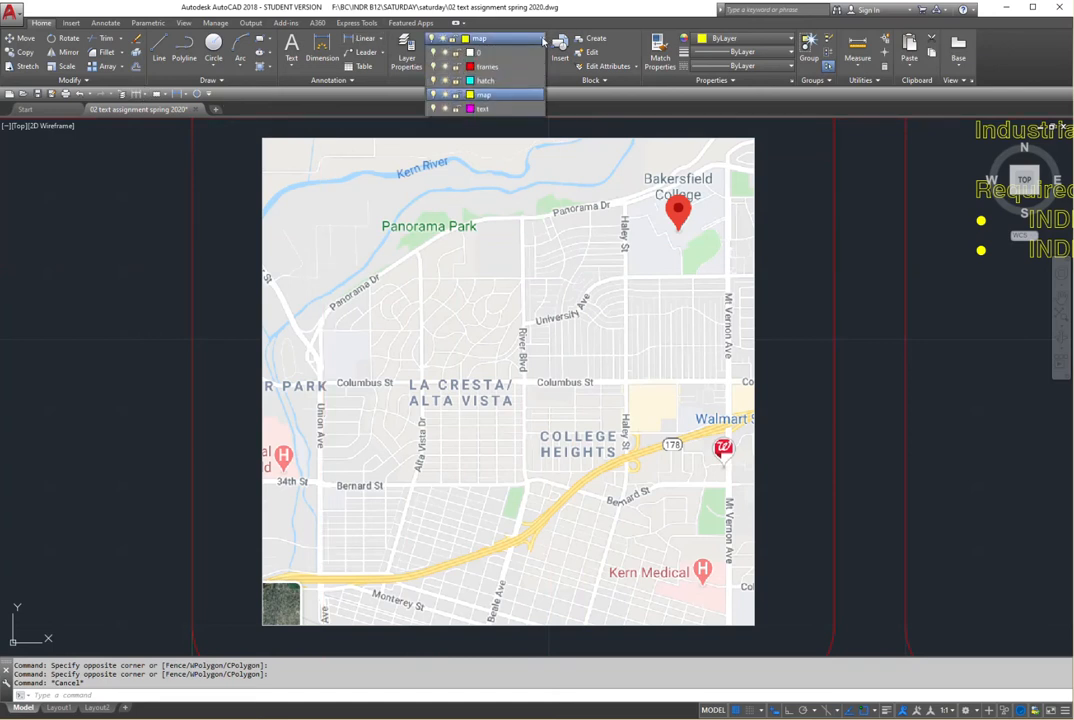
pyautogui.click(497, 94)
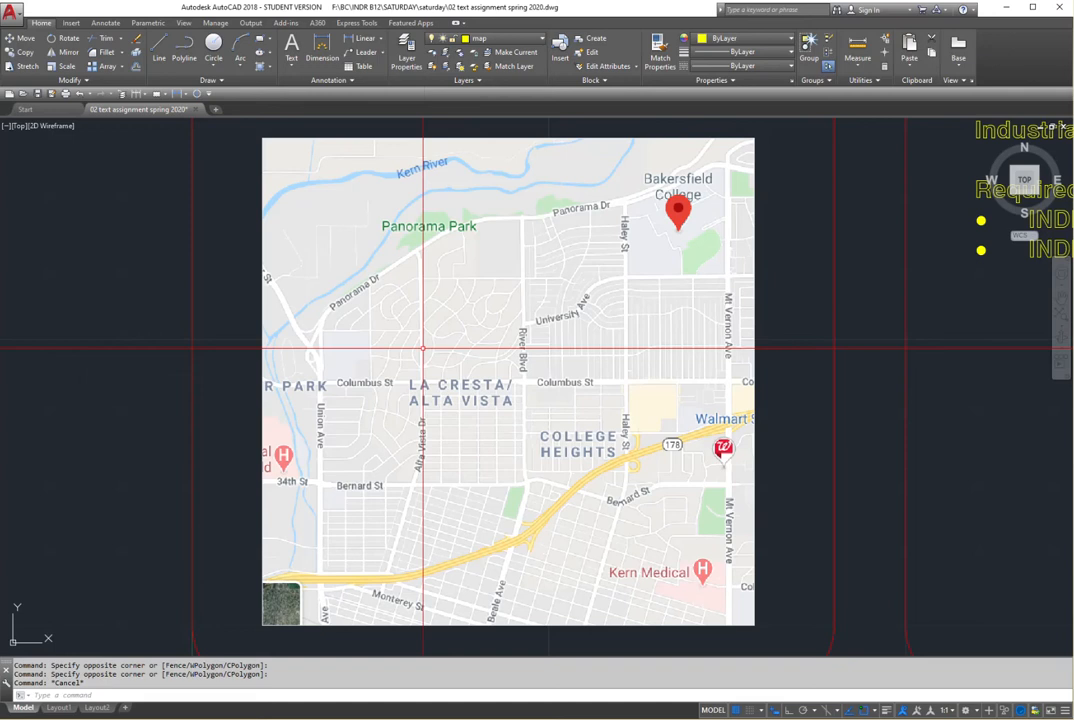
# Step: Start a fit-point spline tracing Panorama Dr from just east of Mt Vernon Ave westward past Haley St
pyautogui.click(222, 83)
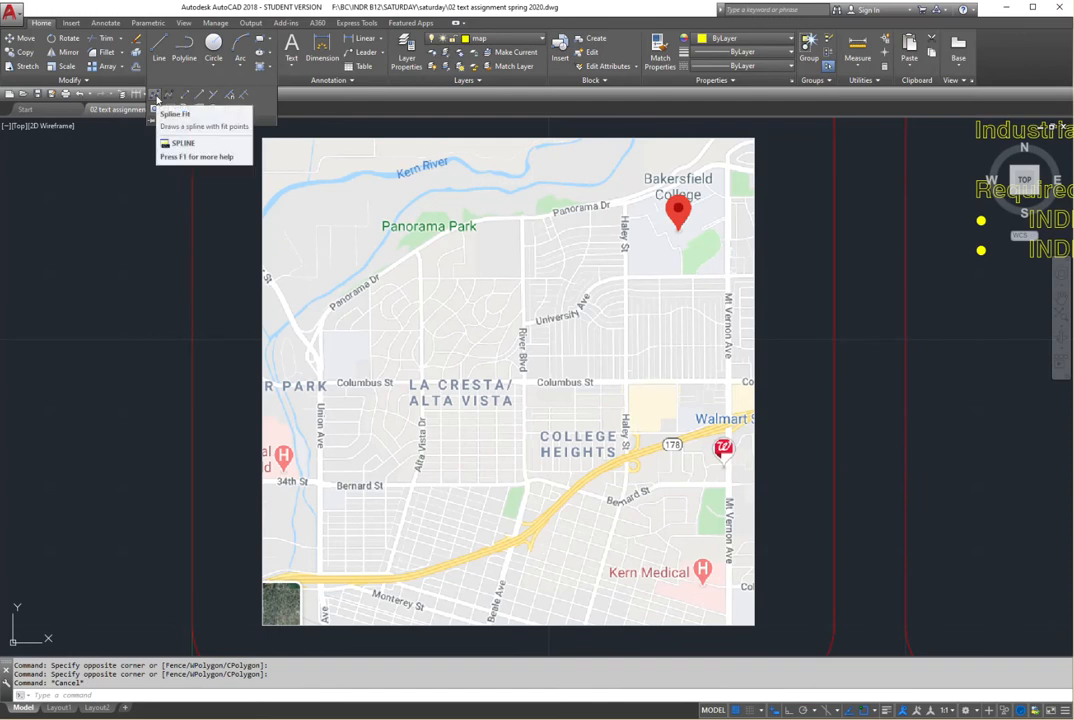
pyautogui.click(156, 97)
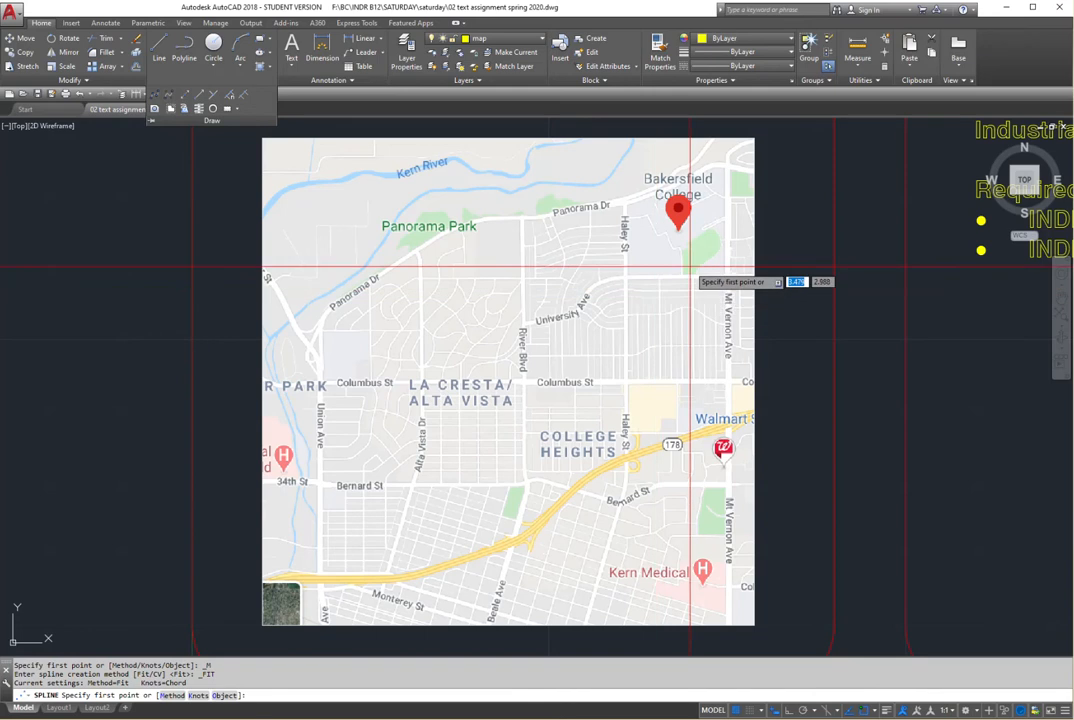
pyautogui.scroll(4, 670, 196)
pyautogui.scroll(-2, 626, 250)
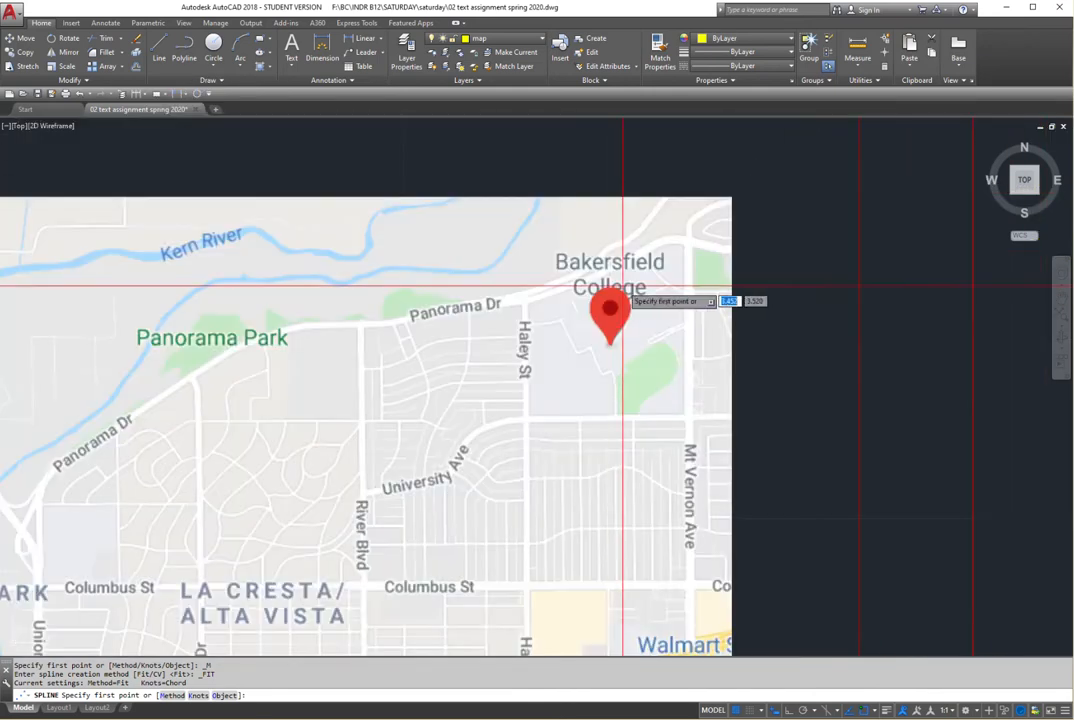
pyautogui.click(707, 241)
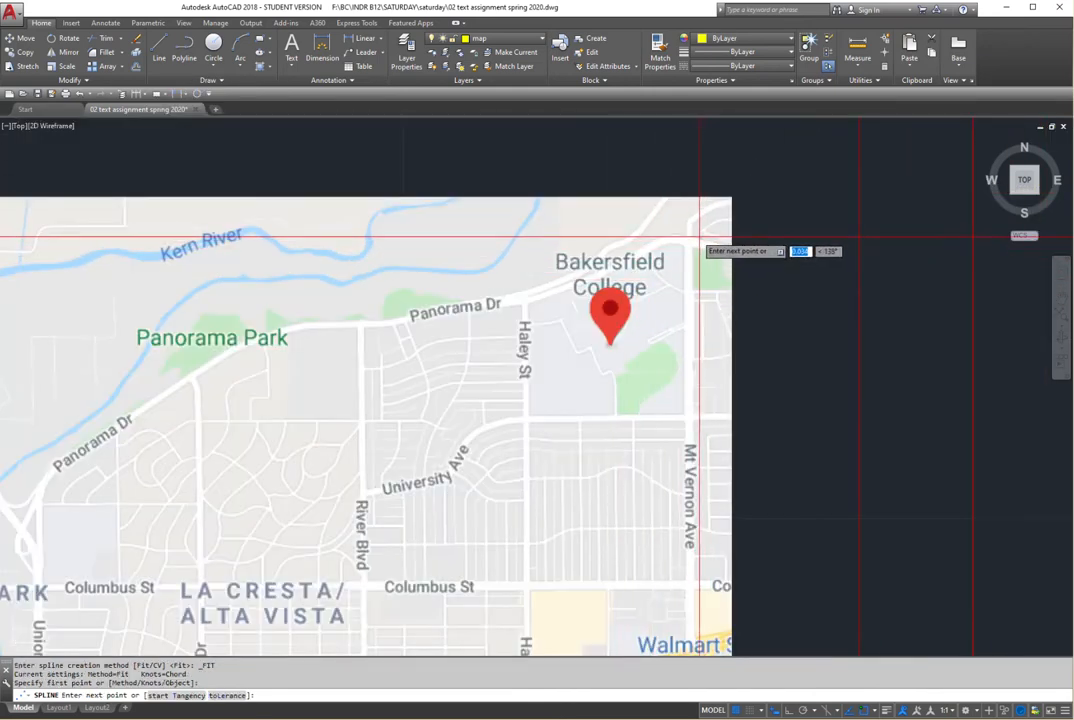
pyautogui.click(643, 238)
pyautogui.click(582, 276)
pyautogui.click(532, 295)
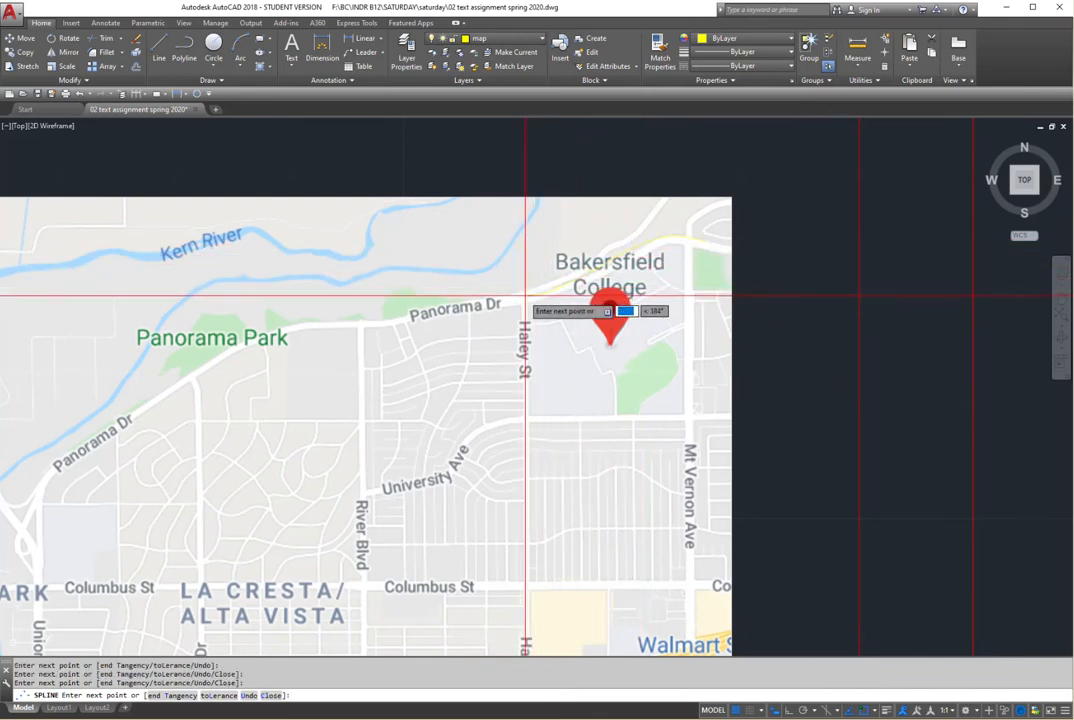
pyautogui.click(466, 301)
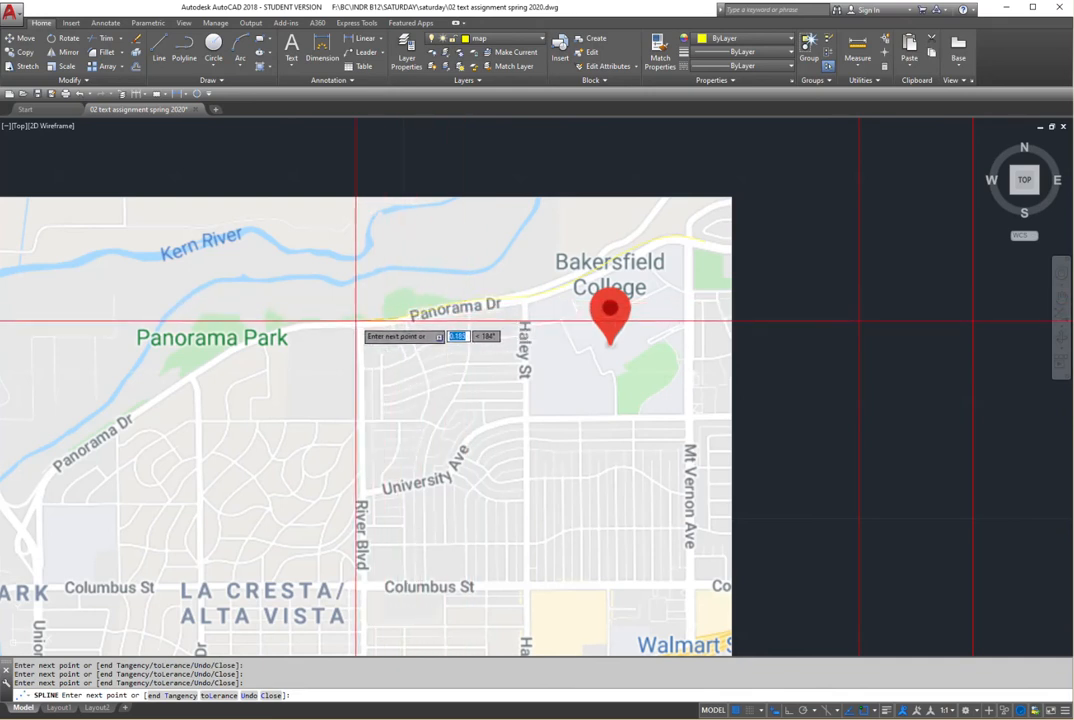
# Step: Continue the spline southwest along Panorama Dr, past Panorama Park, to the bend above Union Ave
pyautogui.scroll(4, 338, 322)
pyautogui.scroll(2, 338, 322)
pyautogui.moveTo(336, 343); pyautogui.dragTo(611, 300, button='middle')
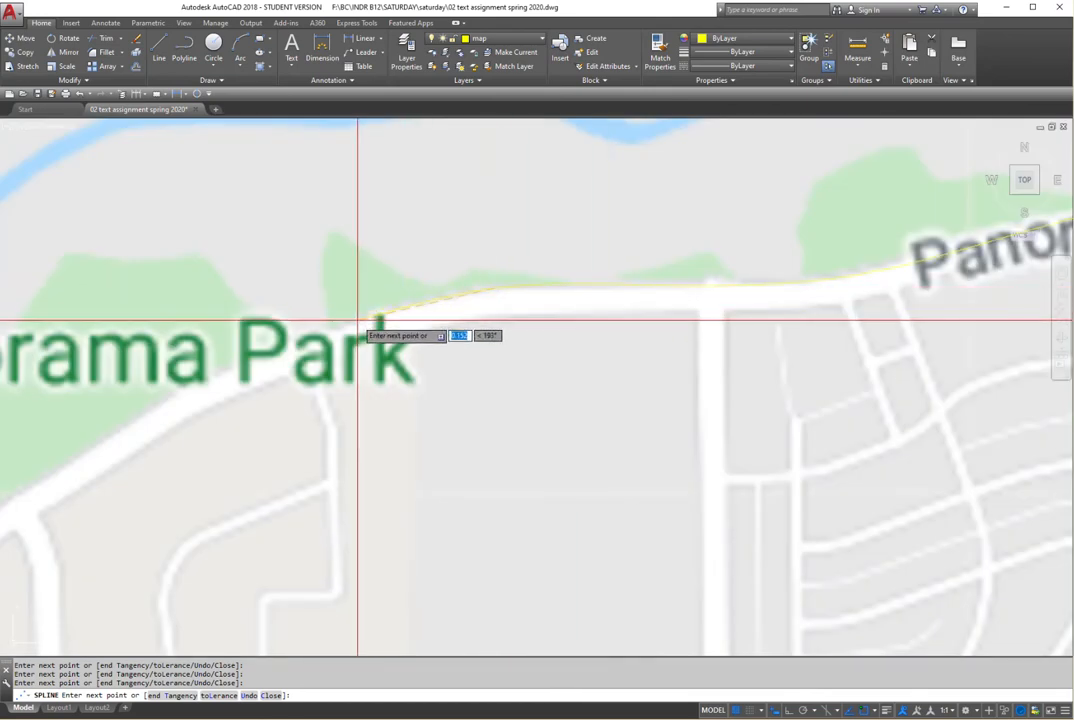
pyautogui.scroll(-2, 331, 341)
pyautogui.moveTo(331, 341); pyautogui.dragTo(561, 310, button='middle')
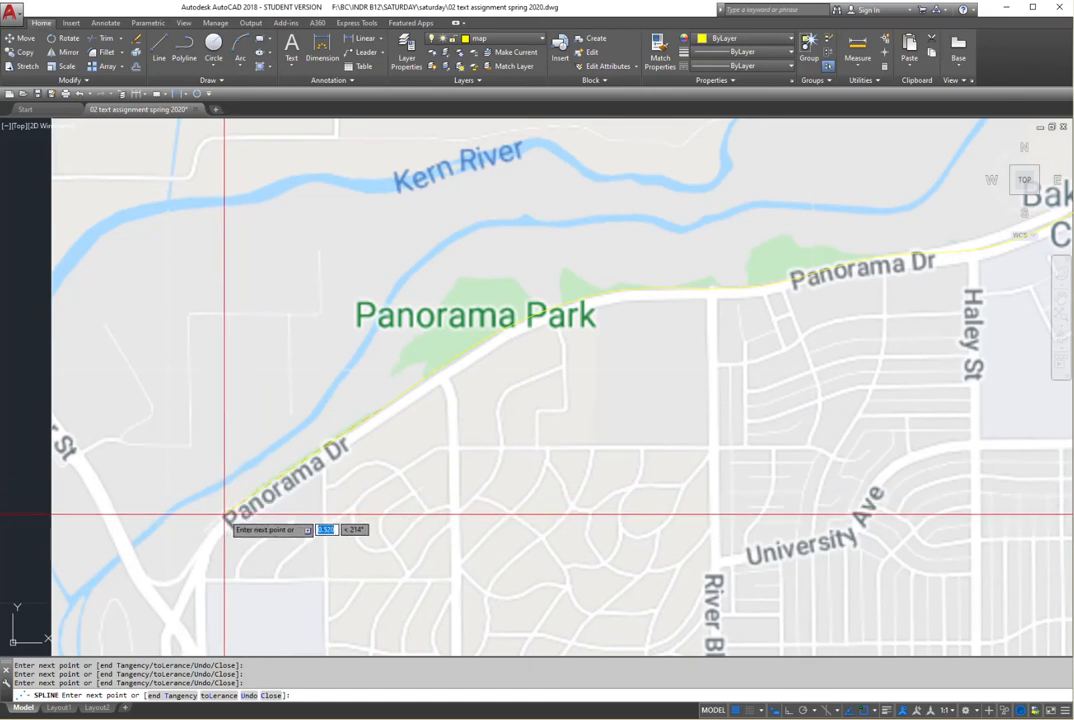
pyautogui.click(191, 560)
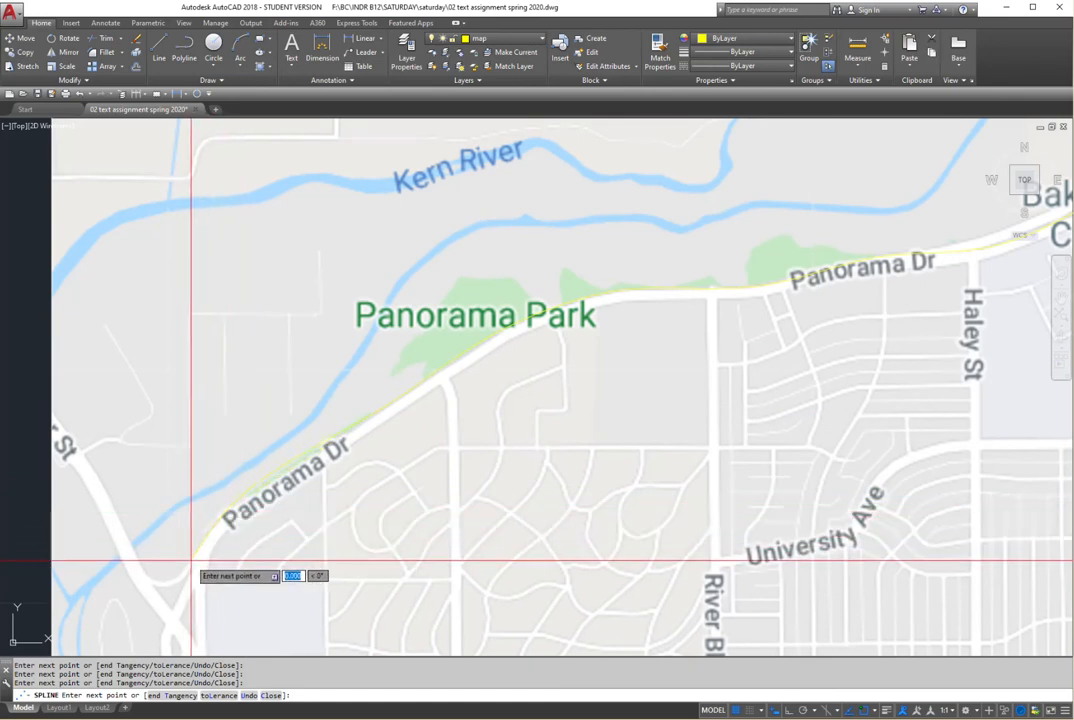
# Step: Undo the last spline point and place closer points around the bend from Panorama Dr toward Union Ave
pyautogui.scroll(-3, 191, 560)
pyautogui.scroll(5, 379, 386)
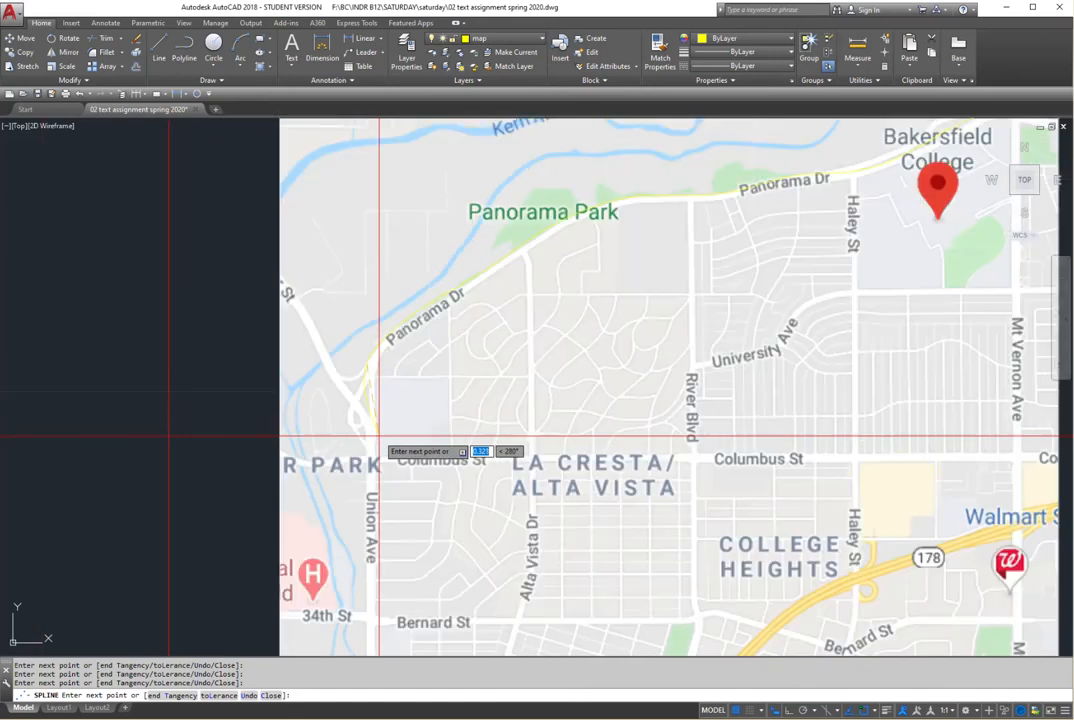
pyautogui.scroll(4, 364, 396)
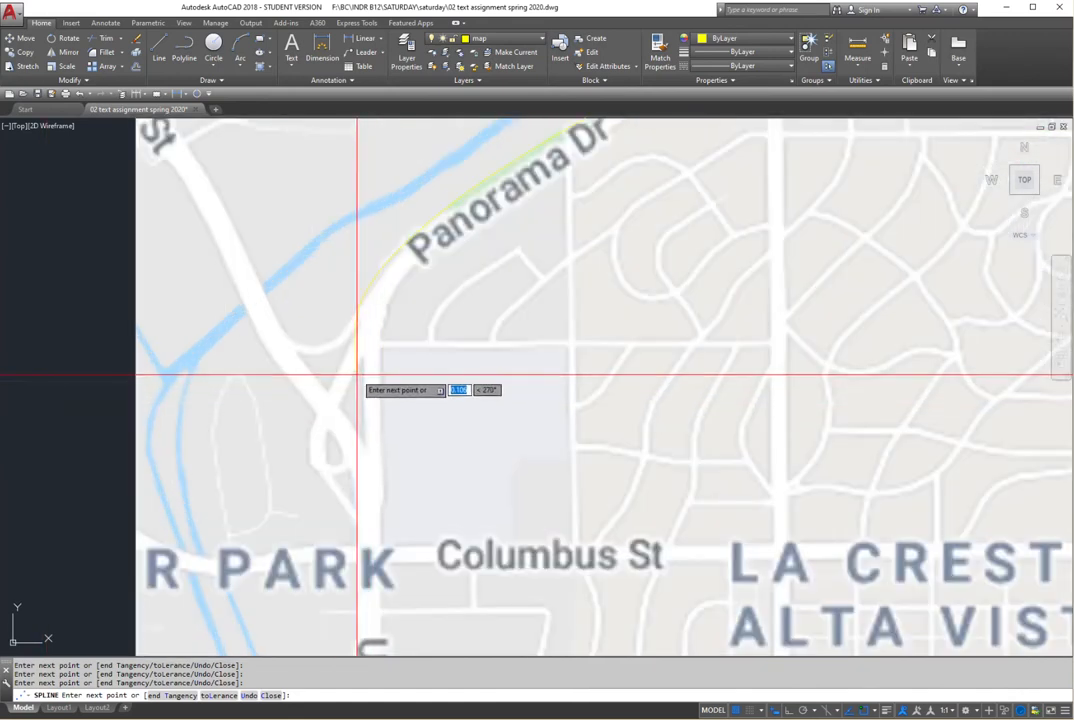
pyautogui.write('u')
pyautogui.press('Return')
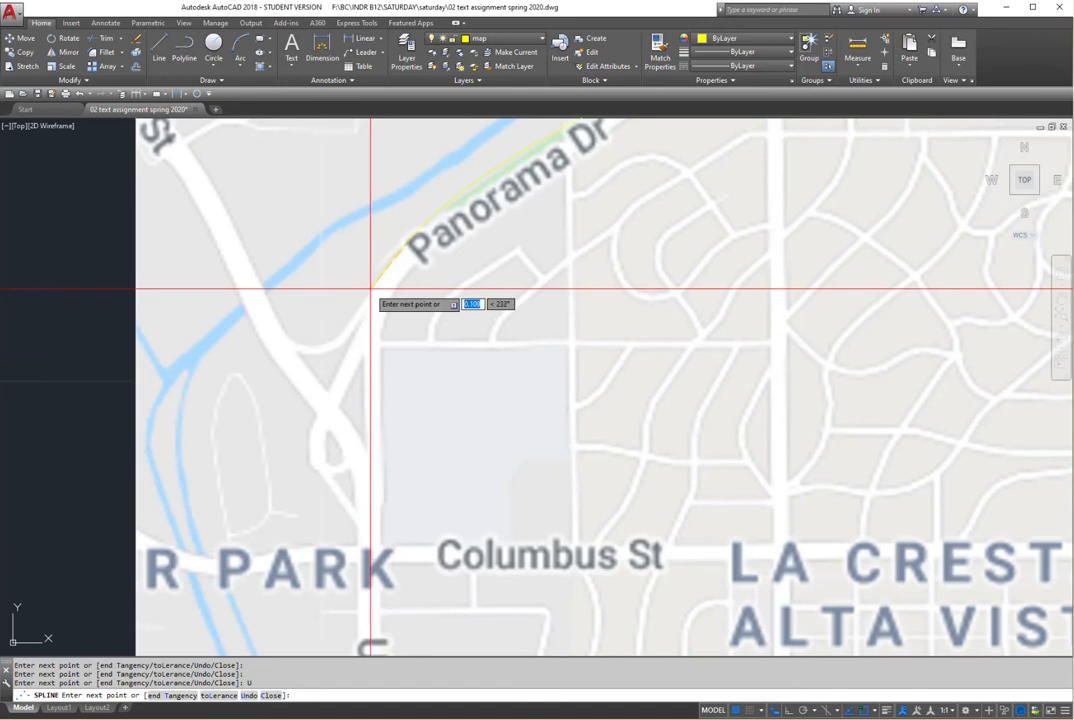
pyautogui.click(370, 288)
pyautogui.click(364, 357)
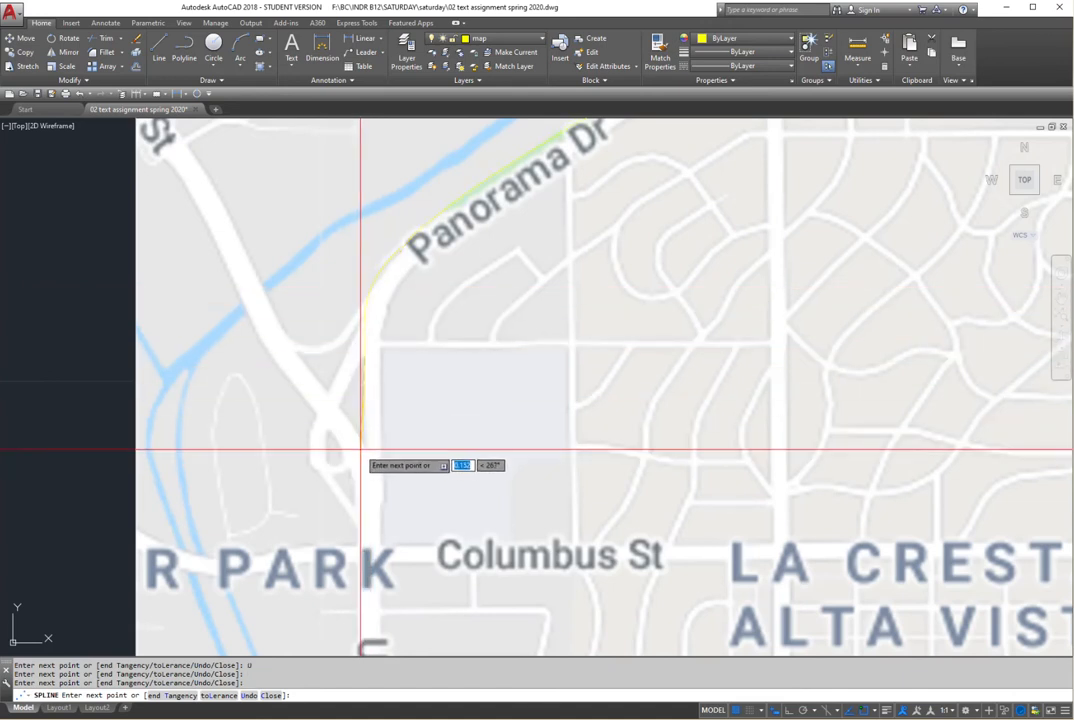
# Step: Extend the spline south along Union Ave past Columbus St and Bernard St to below the highway, and end it
pyautogui.scroll(-4, 363, 450)
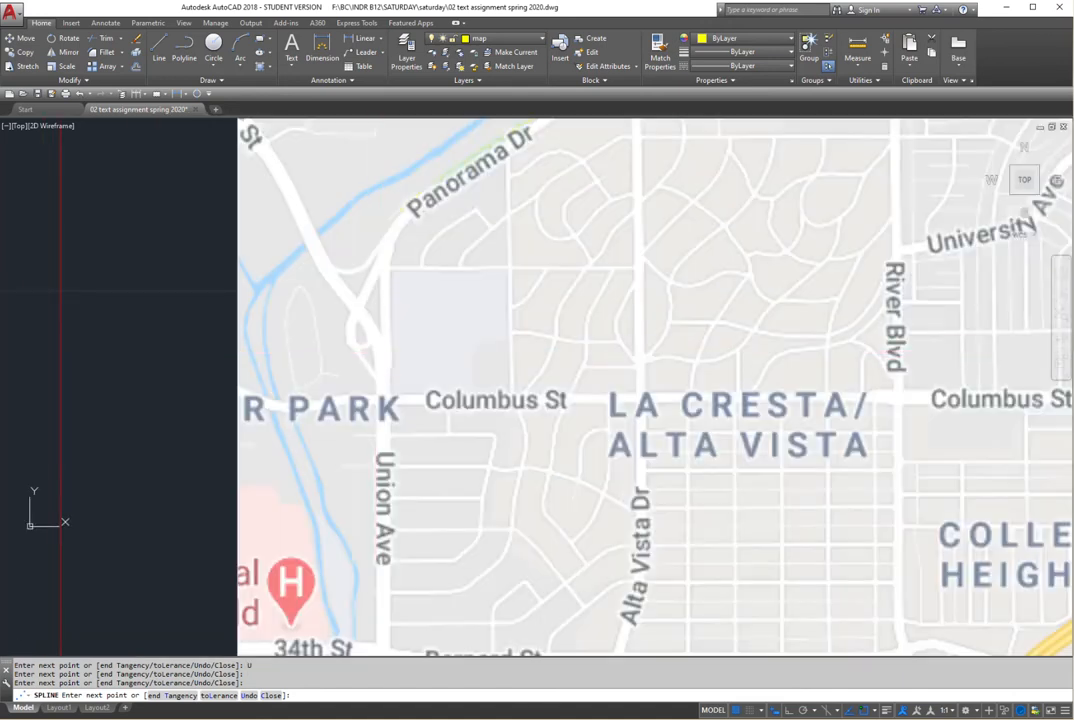
pyautogui.scroll(4, 379, 355)
pyautogui.click(382, 323)
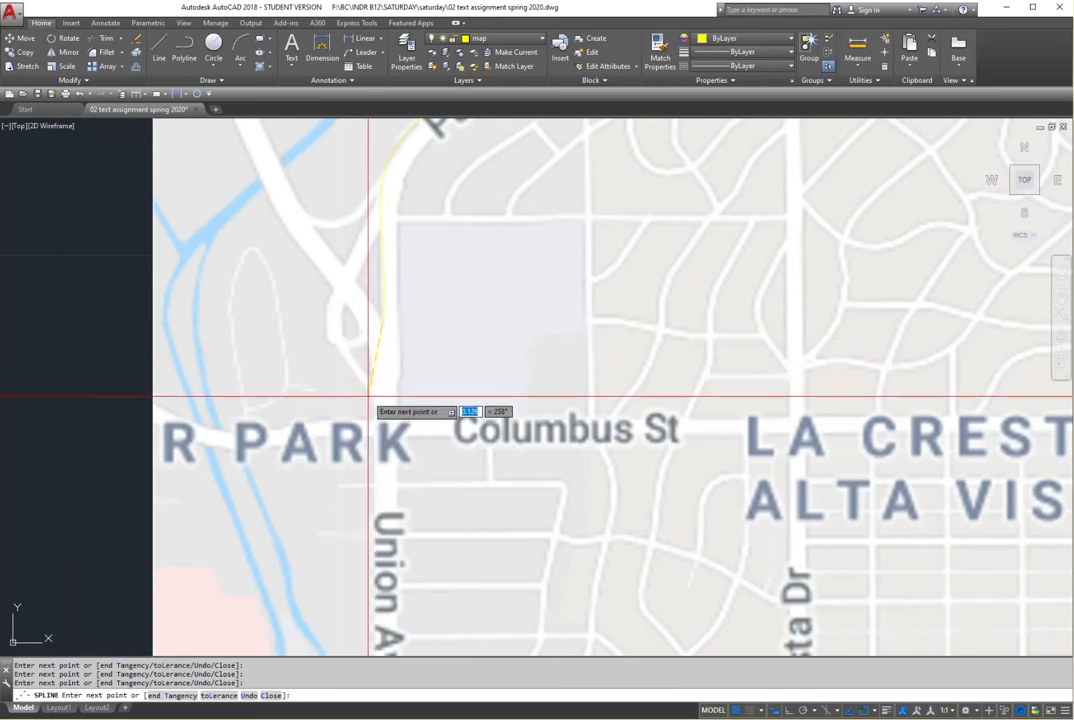
pyautogui.scroll(-5, 377, 430)
pyautogui.moveTo(379, 442); pyautogui.dragTo(384, 348, button='middle')
pyautogui.scroll(2, 383, 392)
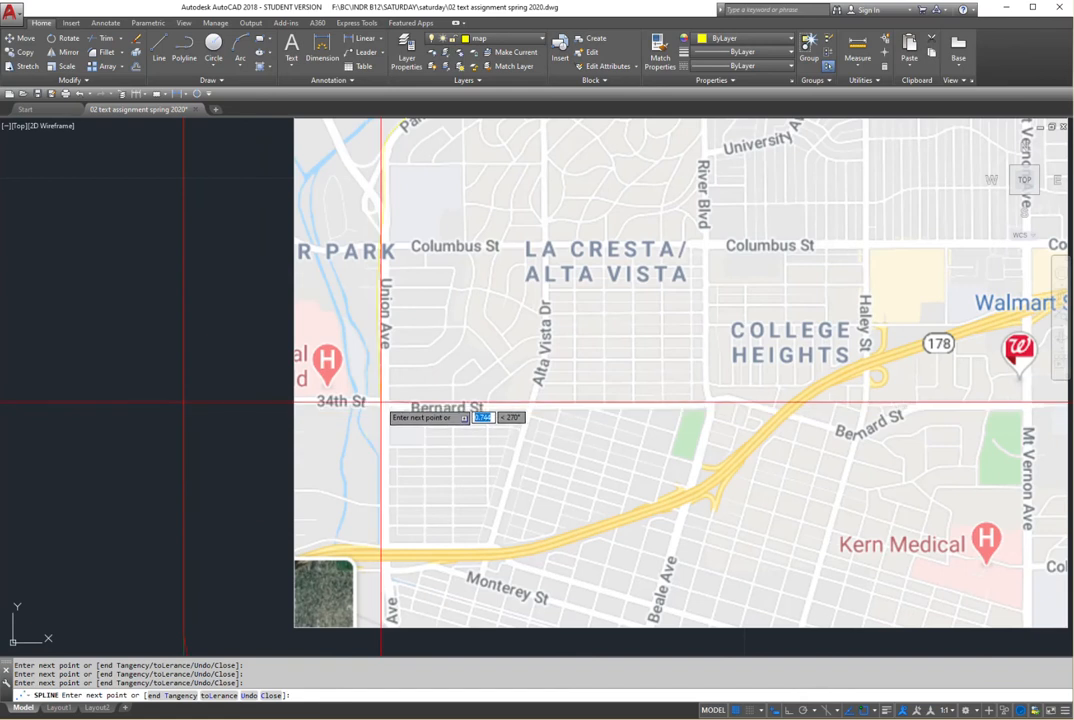
pyautogui.scroll(3, 383, 592)
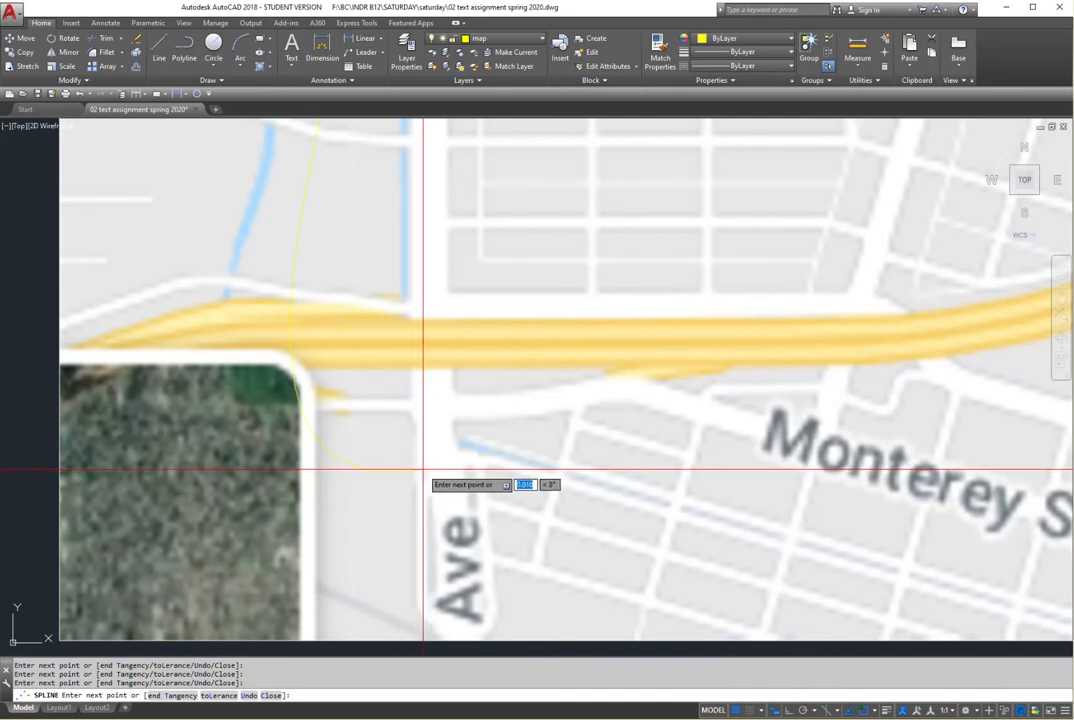
pyautogui.press('Escape')
# Step: Examine the traced Panorama Dr and Union Ave spline against the map image and the rounded panel
pyautogui.scroll(-2, 427, 461)
pyautogui.scroll(-5, 427, 400)
pyautogui.scroll(2, 427, 400)
pyautogui.scroll(-2, 401, 352)
pyautogui.moveTo(401, 352)
pyautogui.mouseDown(button='middle')
pyautogui.moveTo(343, 336)
pyautogui.moveTo(335, 330)
pyautogui.moveTo(346, 321)
pyautogui.mouseUp(button='middle')
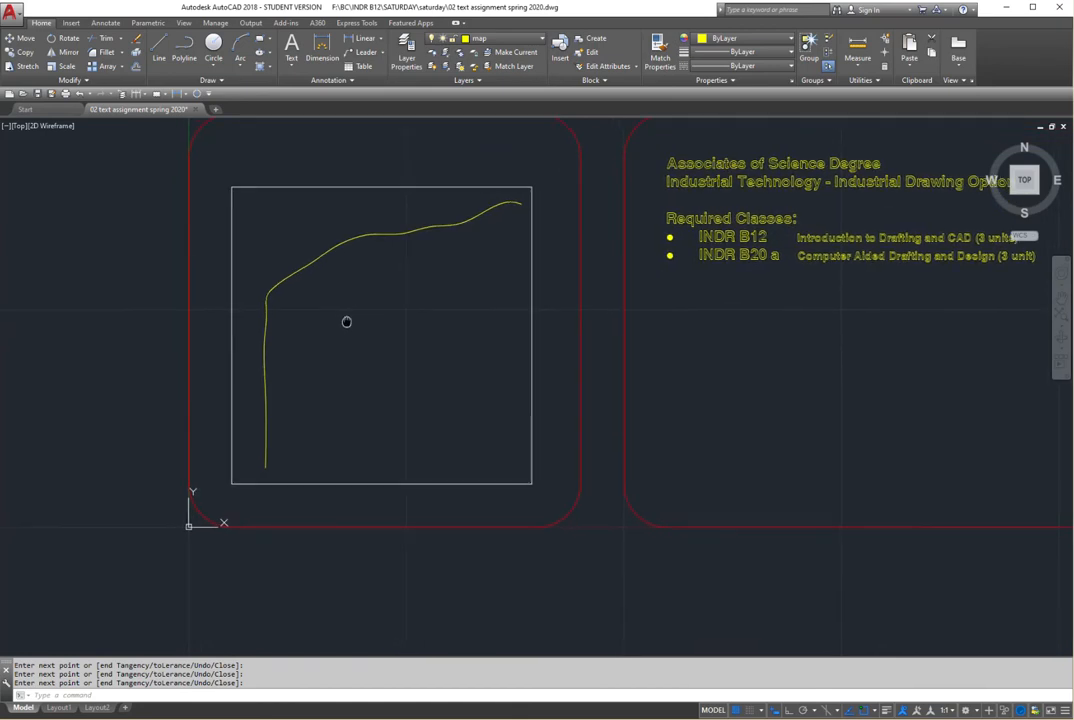
pyautogui.scroll(2, 447, 253)
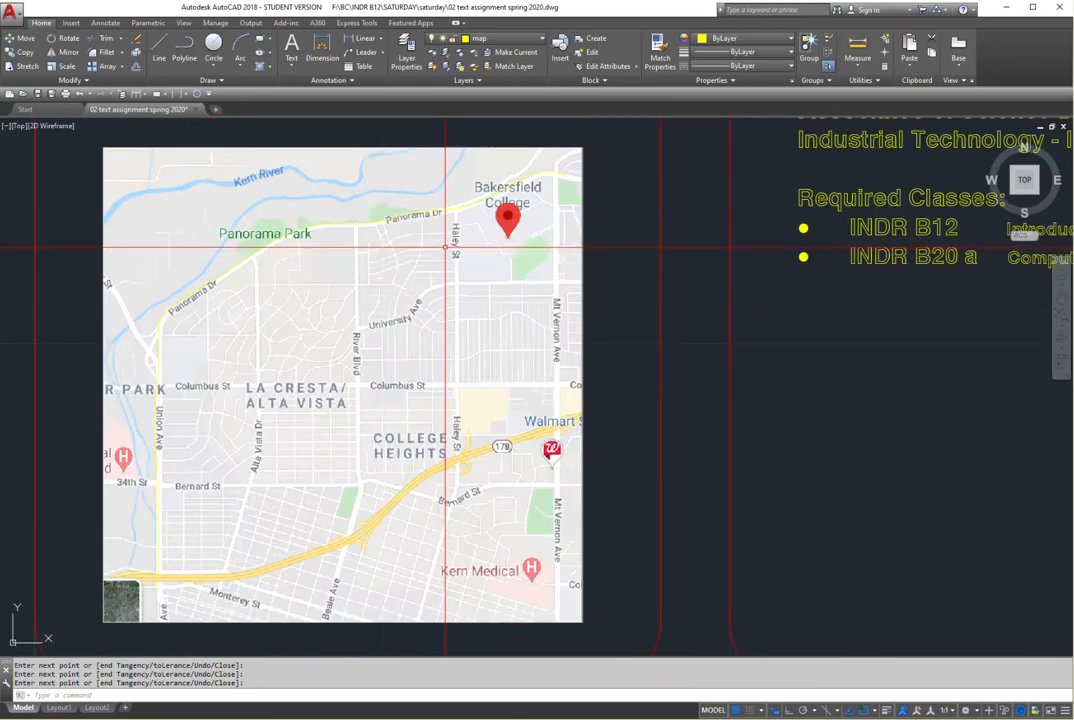
pyautogui.scroll(4, 558, 183)
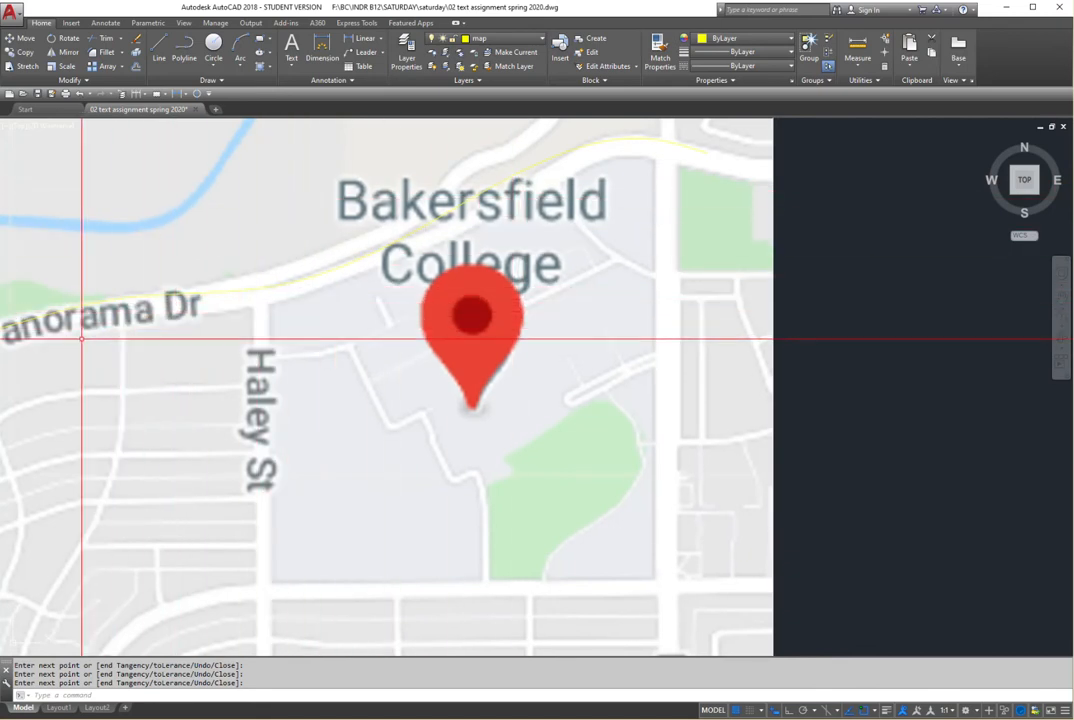
pyautogui.scroll(-6, 384, 132)
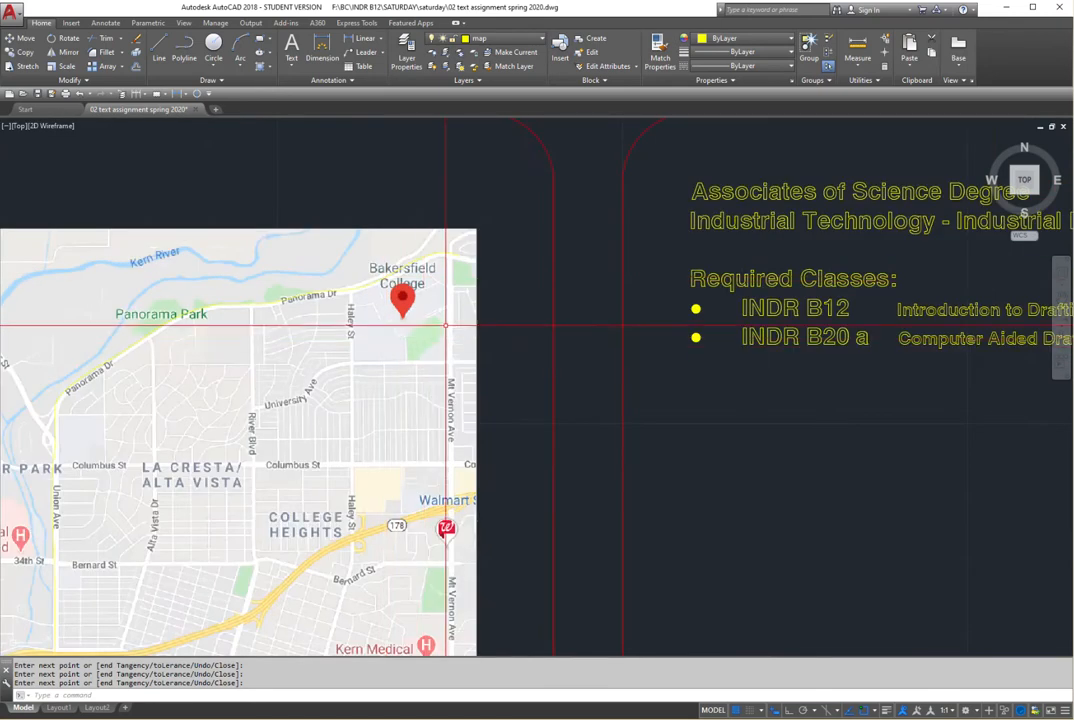
# Step: Draw a vertical line with ortho on along the east edge of Mt Vernon Ave, southward from Panorama Dr
pyautogui.scroll(3, 463, 288)
pyautogui.click(158, 50)
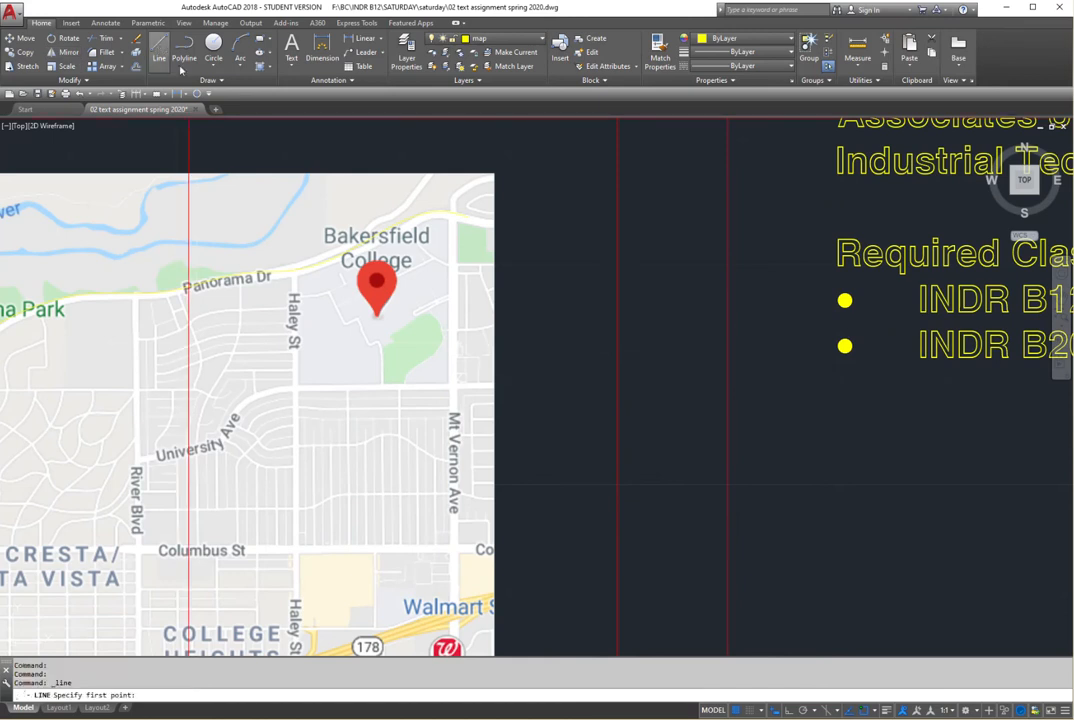
pyautogui.scroll(5, 487, 219)
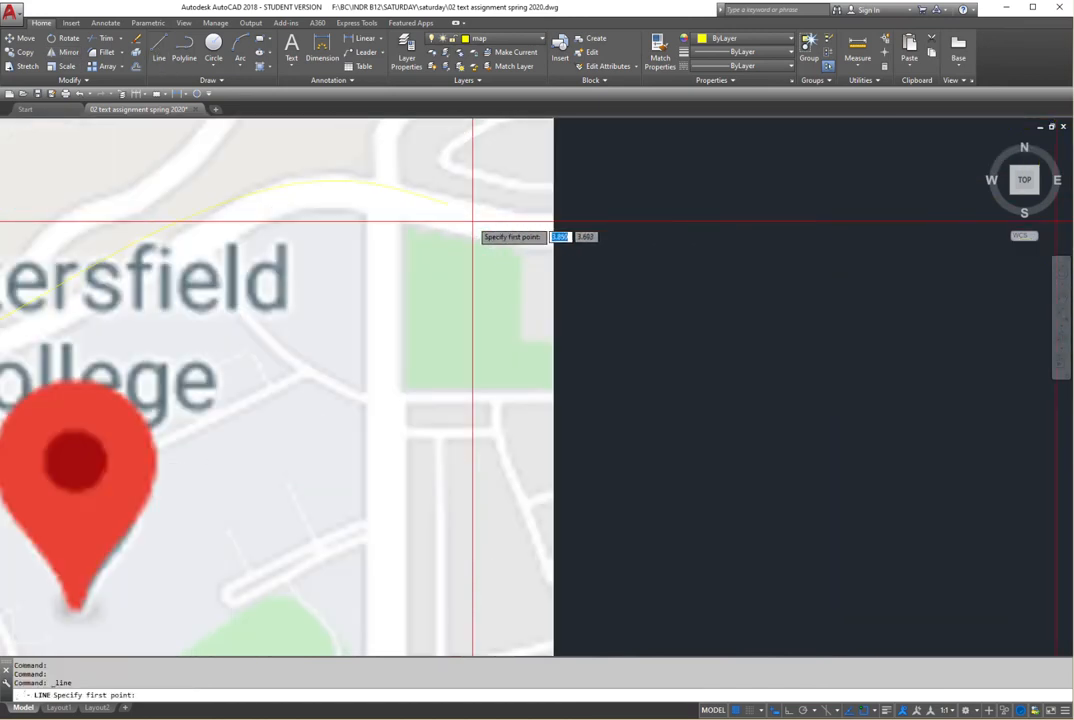
pyautogui.click(402, 229)
pyautogui.scroll(-6, 410, 230)
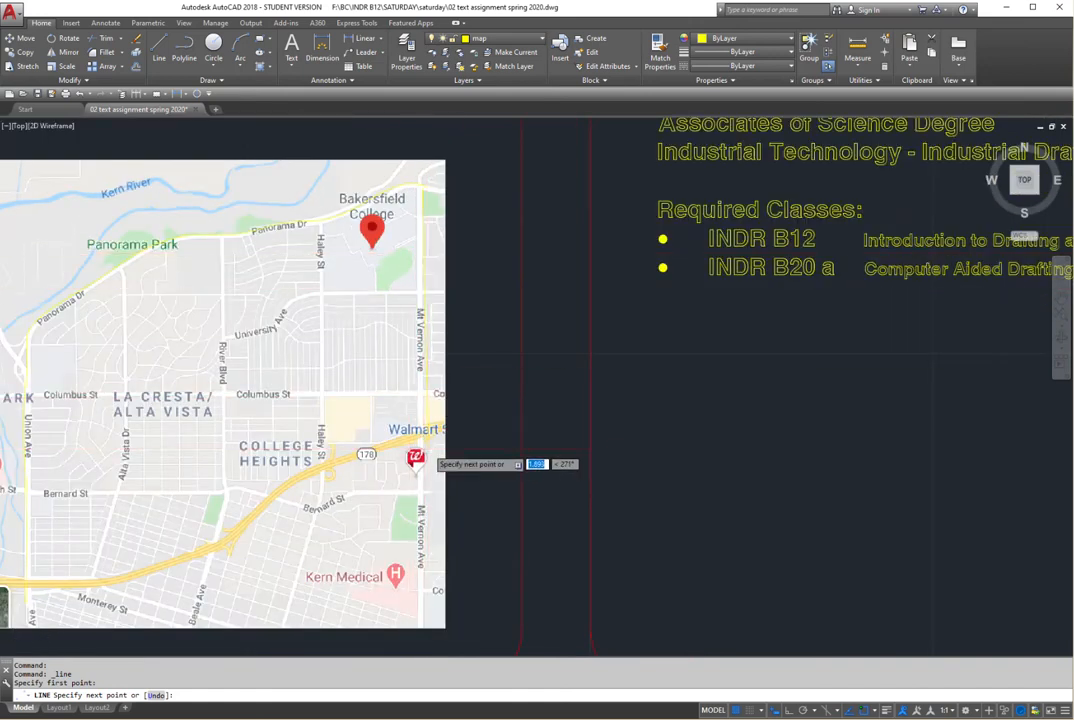
pyautogui.scroll(2, 438, 445)
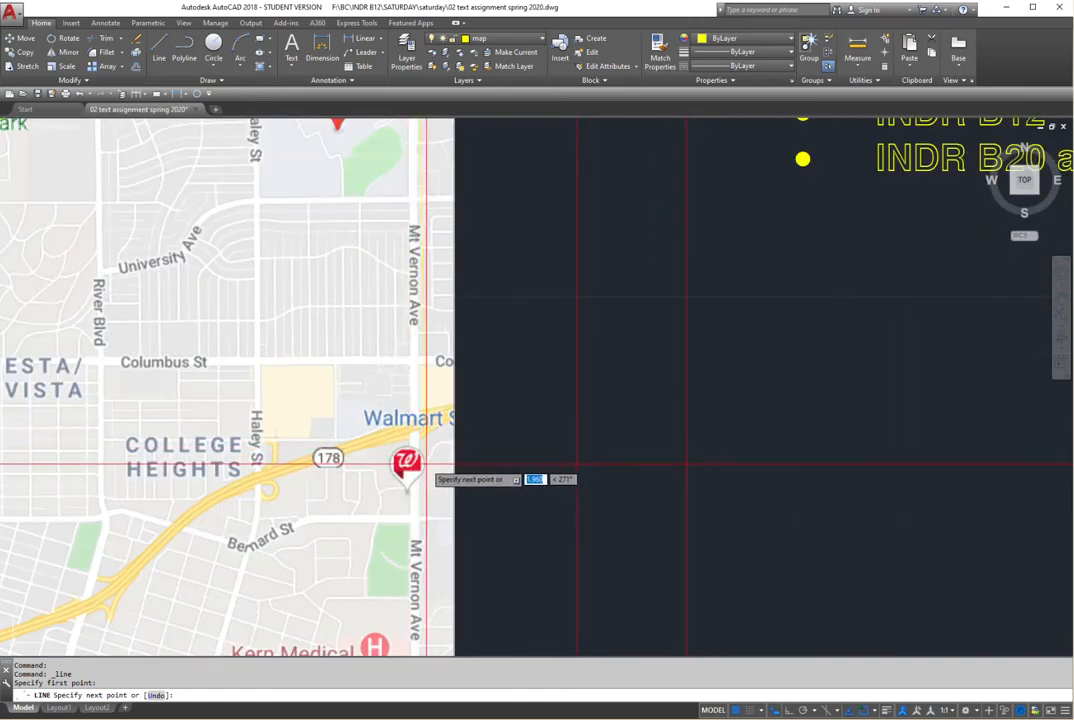
pyautogui.press('F8')
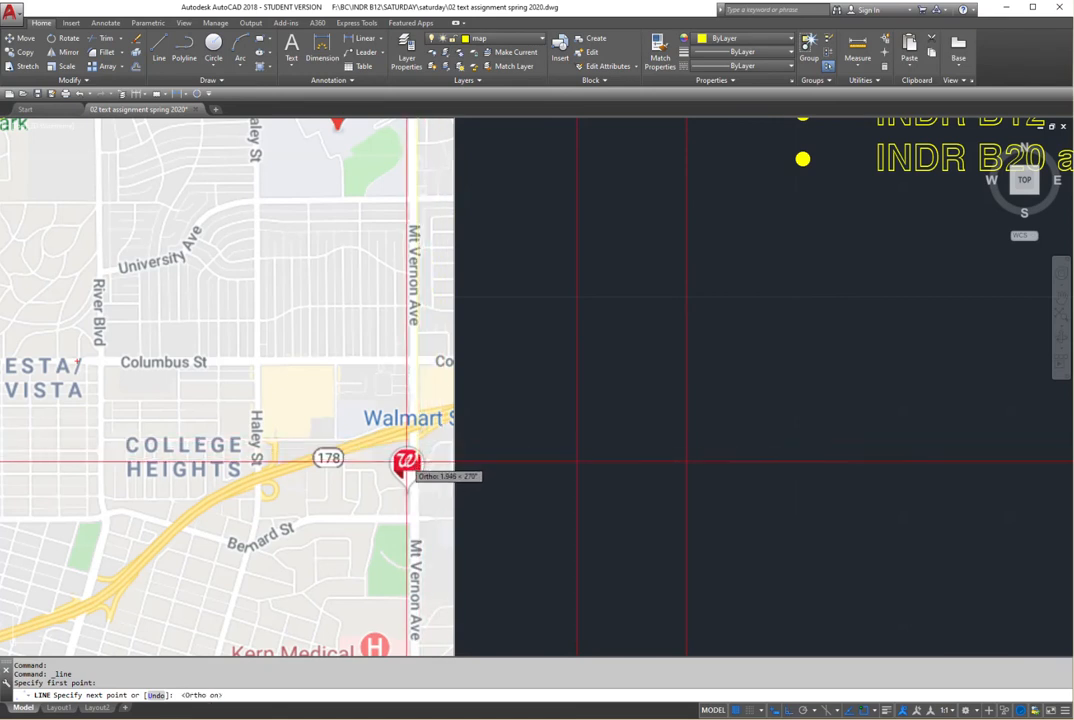
pyautogui.click(421, 548)
pyautogui.press('Return')
# Step: Copy the Mt Vernon Ave line about 0.04 units west to mark the road's other edge
pyautogui.scroll(-1, 408, 363)
pyautogui.moveTo(411, 299); pyautogui.dragTo(427, 398, button='middle')
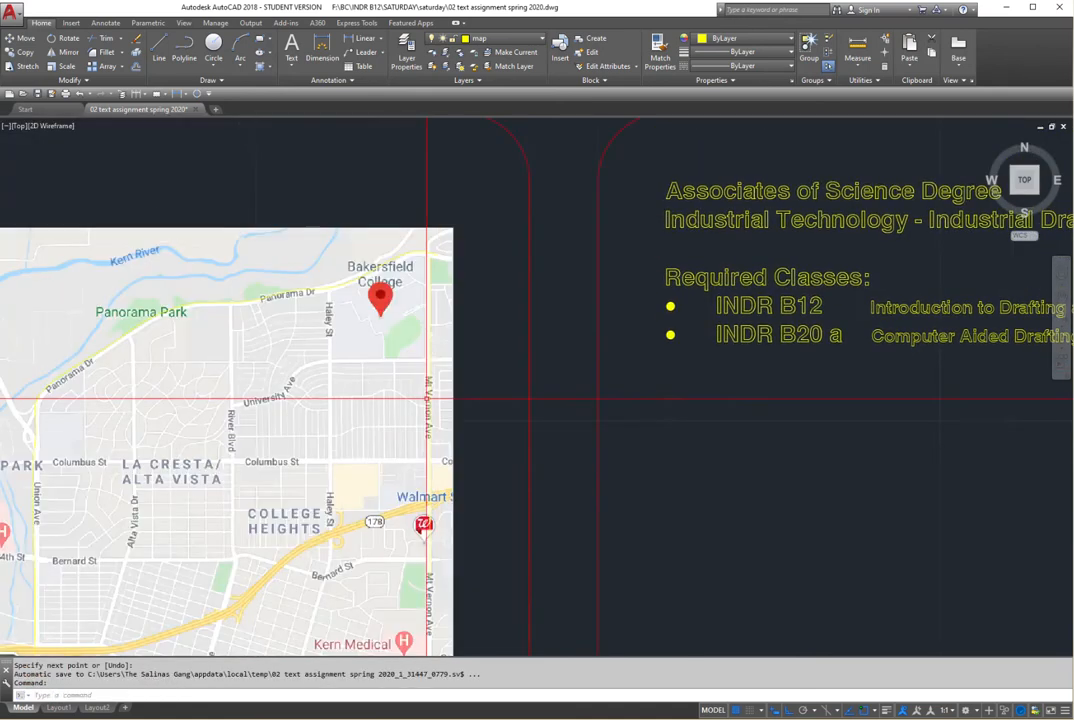
pyautogui.scroll(3, 427, 330)
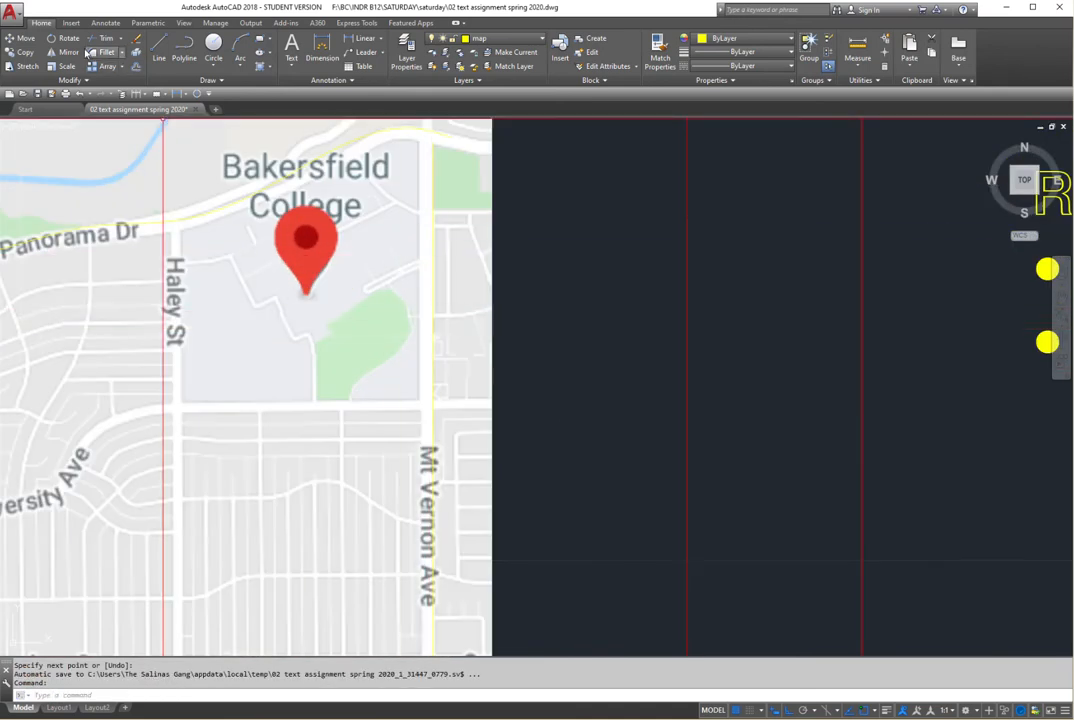
pyautogui.click(27, 52)
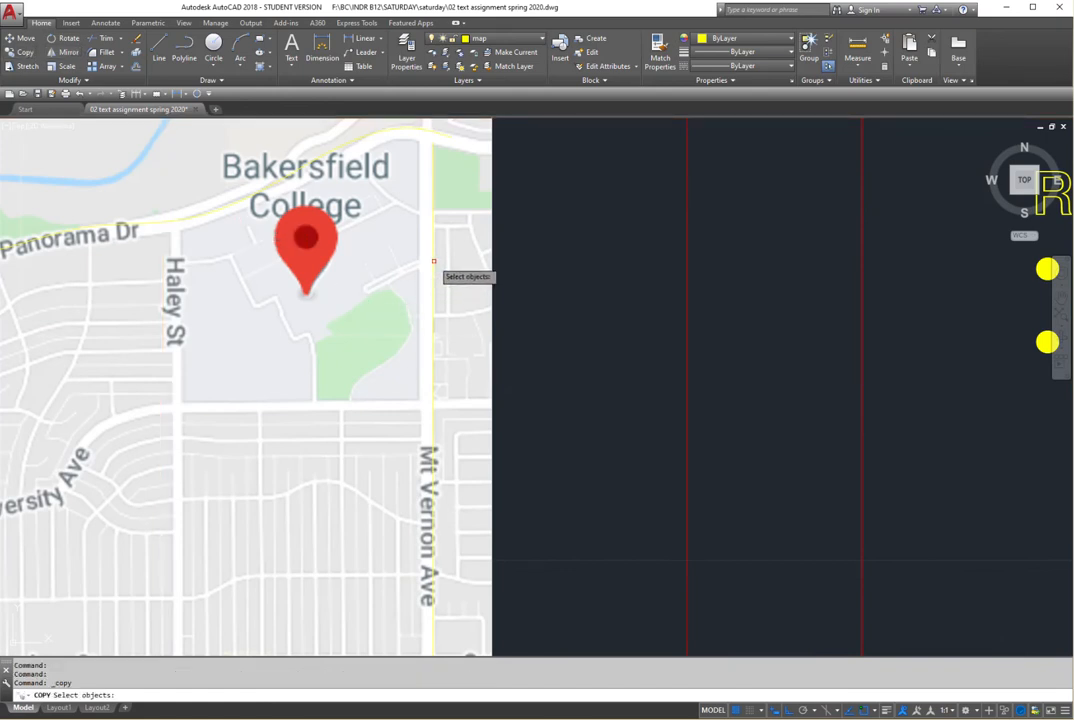
pyautogui.press('Return')
pyautogui.click(574, 280)
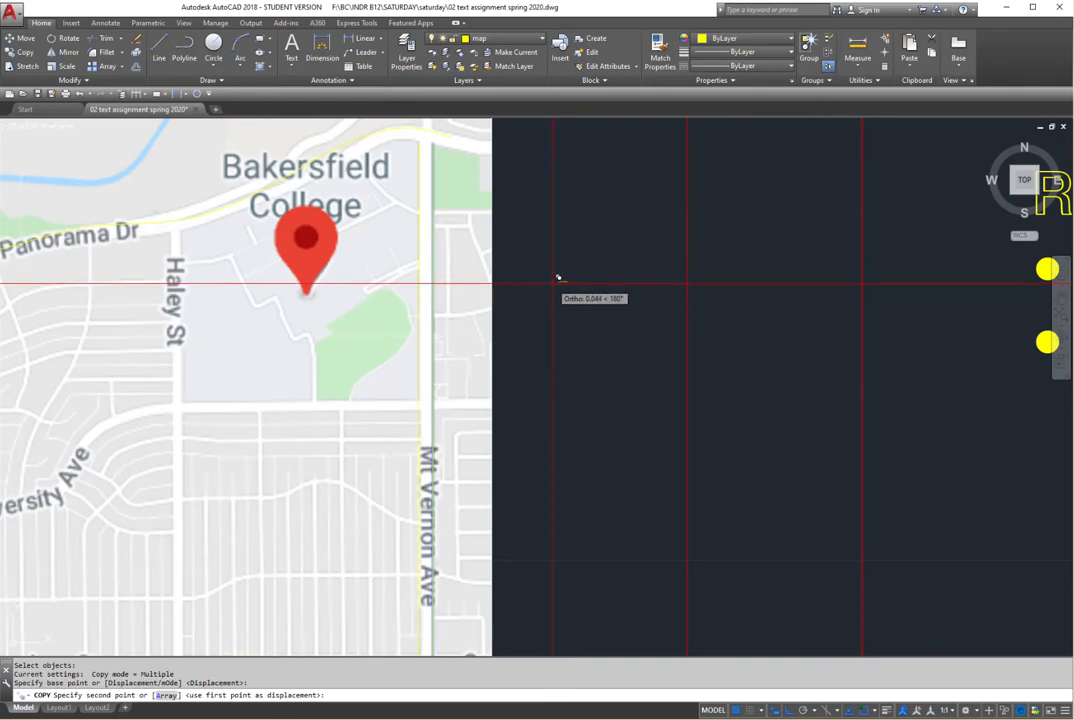
pyautogui.click(558, 278)
pyautogui.press('Return')
# Step: Start a fit spline along Highway 178's north edge just east of Mt Vernon Ave, then carry it west with ortho off
pyautogui.moveTo(298, 315)
pyautogui.mouseDown(button='middle')
pyautogui.moveTo(319, 300)
pyautogui.moveTo(349, 348)
pyautogui.moveTo(348, 396)
pyautogui.moveTo(319, 470)
pyautogui.moveTo(376, 359)
pyautogui.moveTo(367, 312)
pyautogui.mouseUp(button='middle')
pyautogui.scroll(-2, 374, 314)
pyautogui.moveTo(372, 390)
pyautogui.mouseDown(button='middle')
pyautogui.moveTo(453, 340)
pyautogui.moveTo(463, 305)
pyautogui.mouseUp(button='middle')
pyautogui.moveTo(383, 337)
pyautogui.mouseDown(button='middle')
pyautogui.moveTo(482, 338)
pyautogui.moveTo(393, 333)
pyautogui.moveTo(415, 362)
pyautogui.moveTo(434, 348)
pyautogui.moveTo(414, 368)
pyautogui.moveTo(451, 357)
pyautogui.moveTo(415, 347)
pyautogui.moveTo(443, 350)
pyautogui.moveTo(460, 379)
pyautogui.moveTo(537, 371)
pyautogui.moveTo(458, 347)
pyautogui.mouseUp(button='middle')
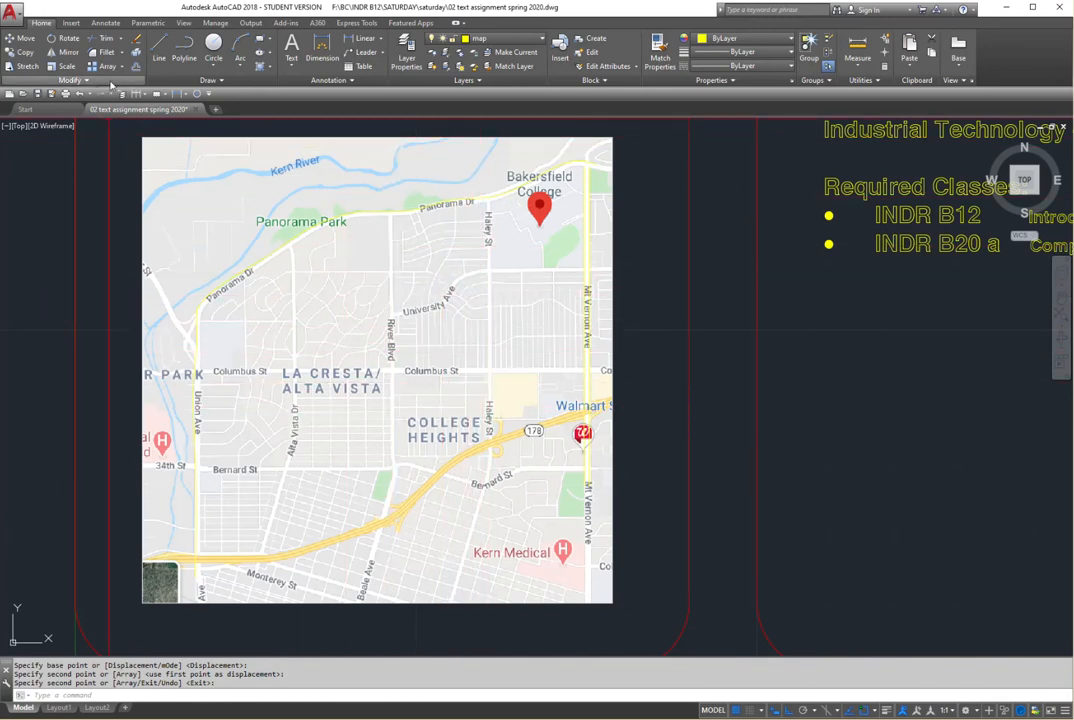
pyautogui.click(227, 83)
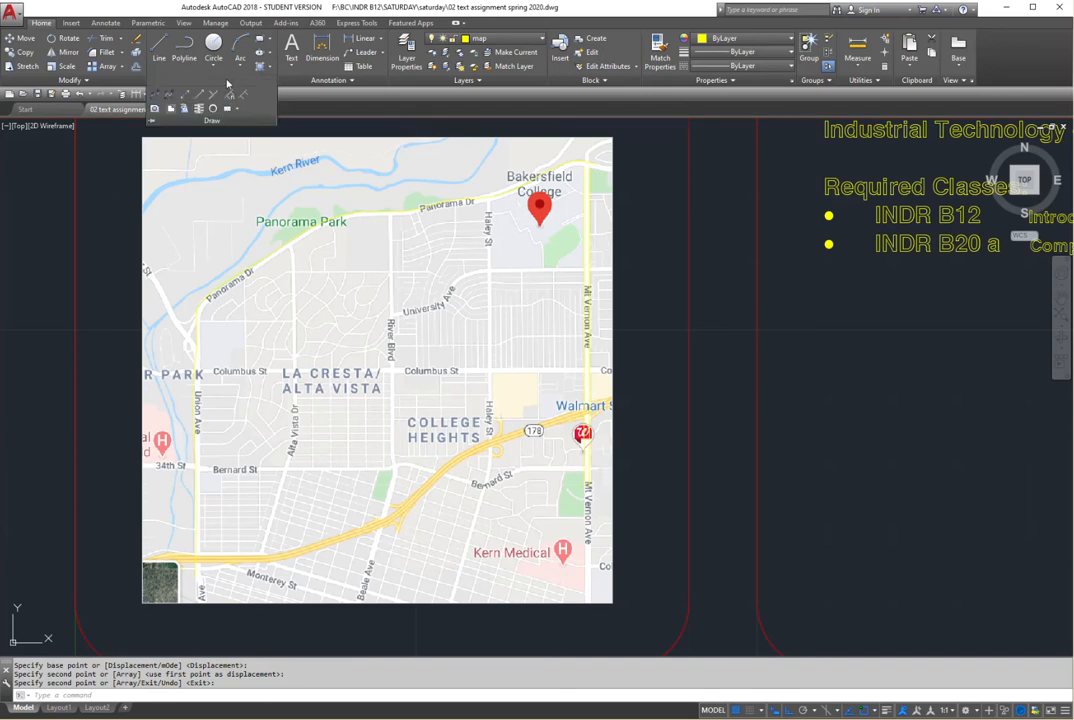
pyautogui.click(155, 95)
pyautogui.scroll(8, 575, 439)
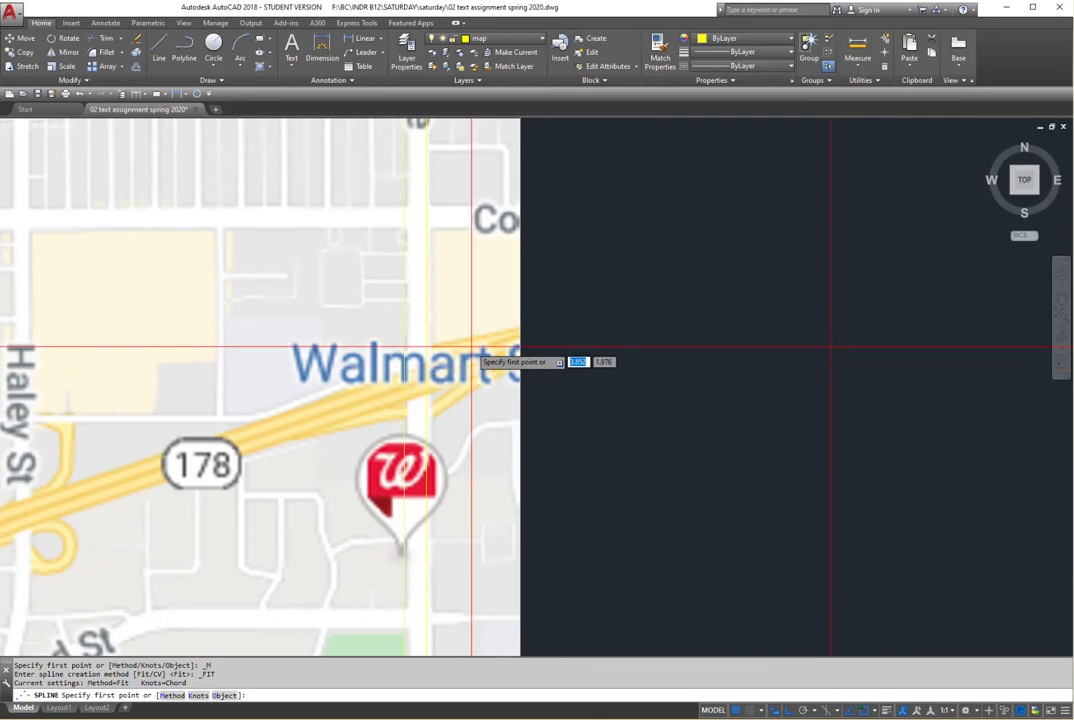
pyautogui.click(481, 339)
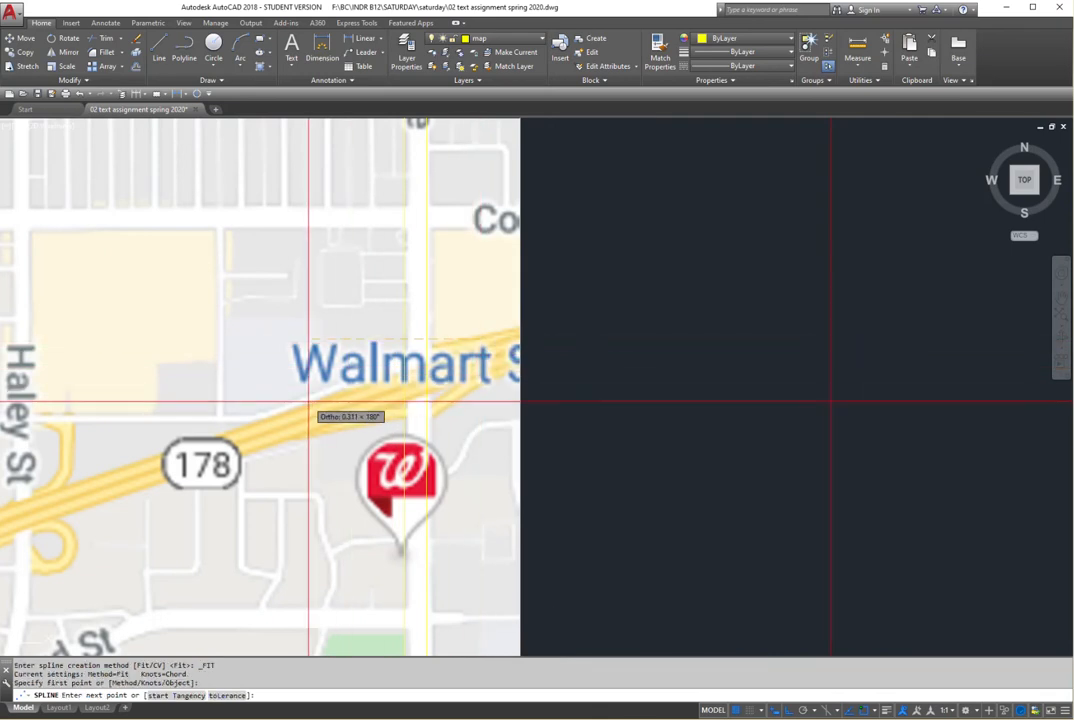
pyautogui.press('F8')
pyautogui.click(253, 421)
# Step: Continue the spline southwest along Highway 178 past Haley St, Bernard St and Beale Ave to just west of Union Ave, and end it
pyautogui.scroll(-5, 253, 421)
pyautogui.moveTo(256, 422); pyautogui.dragTo(609, 316, button='middle')
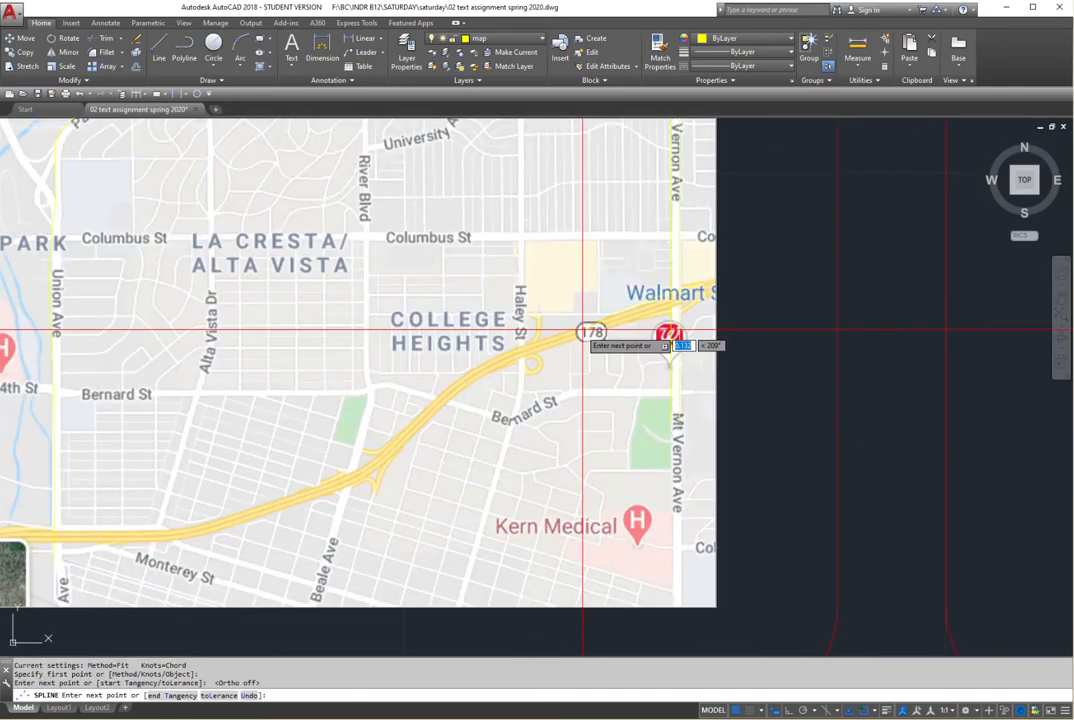
pyautogui.click(497, 357)
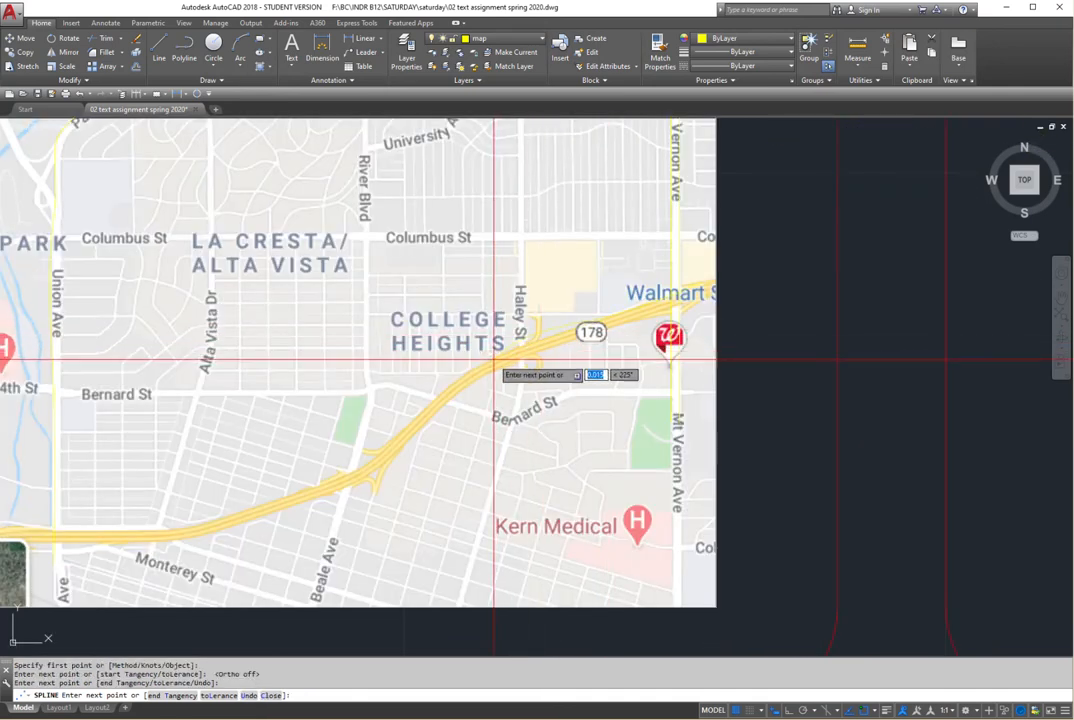
pyautogui.click(428, 403)
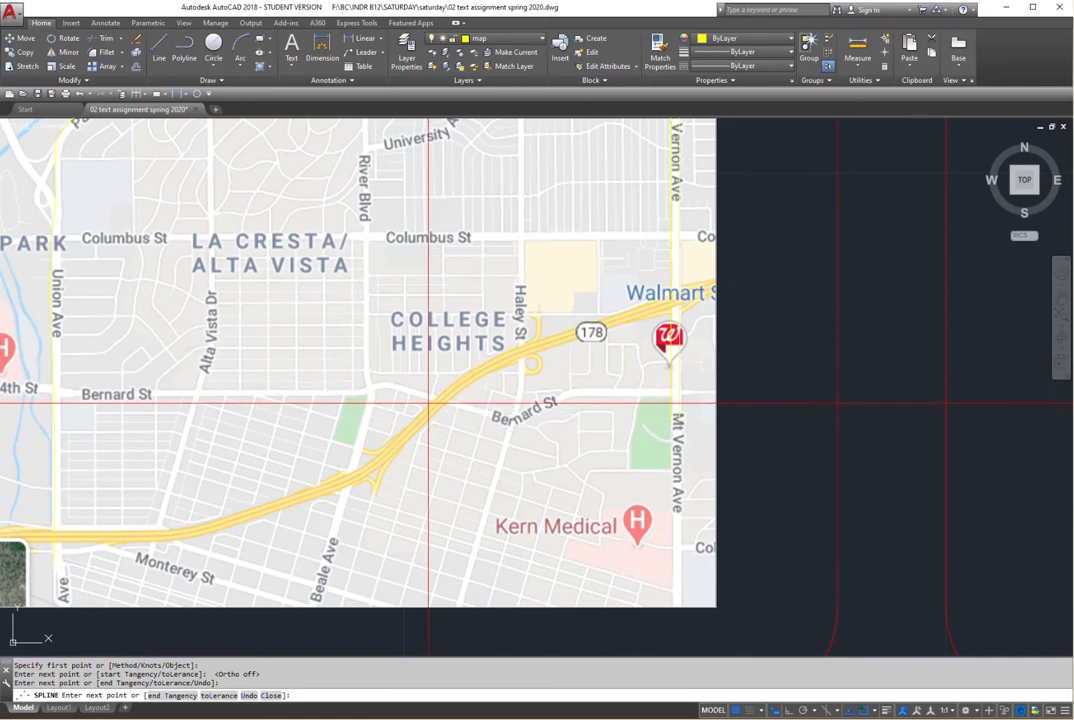
pyautogui.click(354, 482)
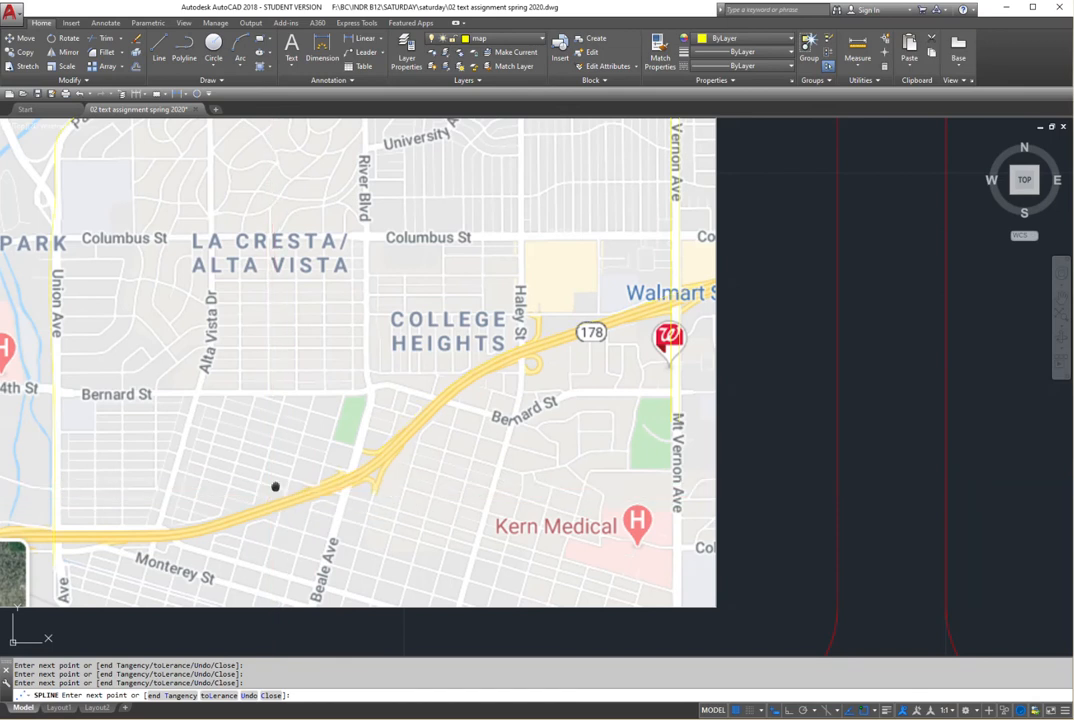
pyautogui.moveTo(270, 484); pyautogui.dragTo(554, 268, button='middle')
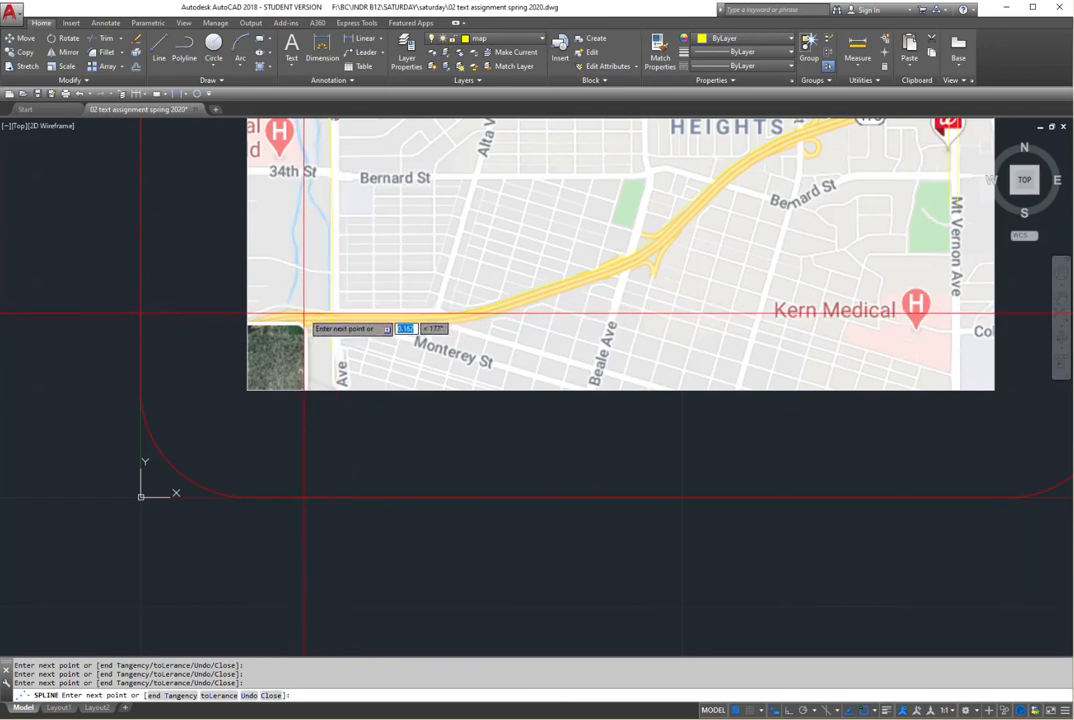
pyautogui.press('Return')
# Step: Start a second fit spline along Highway 178's south edge, from the ramp east of Mt Vernon Ave westward across the avenue
pyautogui.scroll(-2, 414, 361)
pyautogui.moveTo(444, 331)
pyautogui.mouseDown(button='middle')
pyautogui.moveTo(328, 412)
pyautogui.moveTo(308, 448)
pyautogui.mouseUp(button='middle')
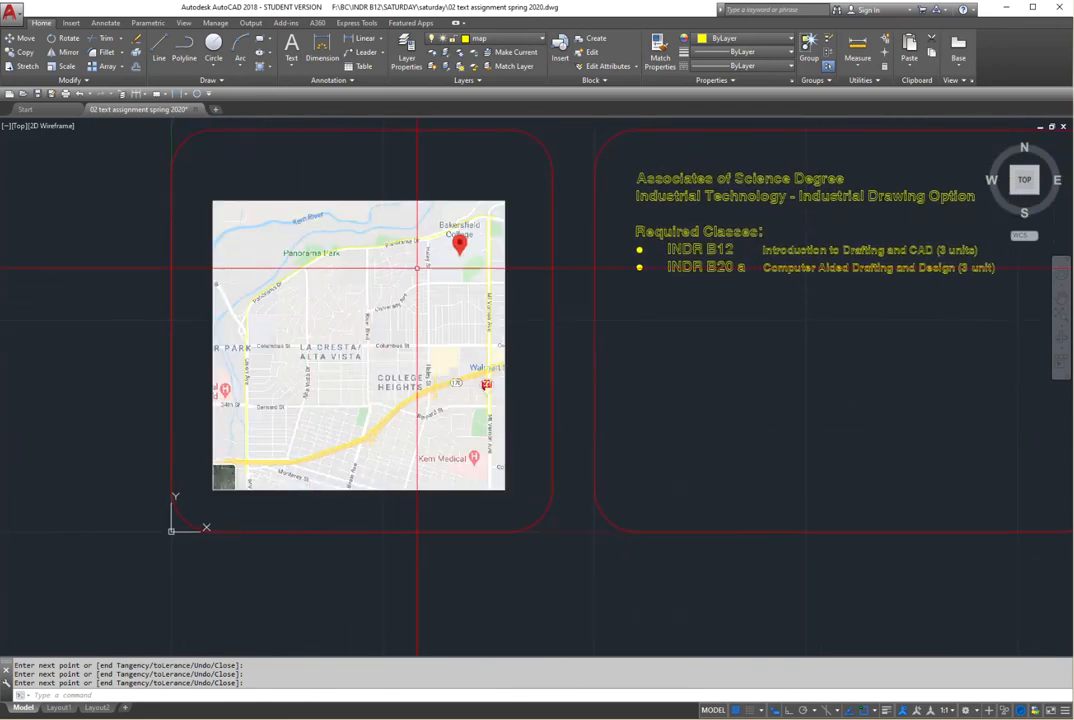
pyautogui.scroll(3, 396, 213)
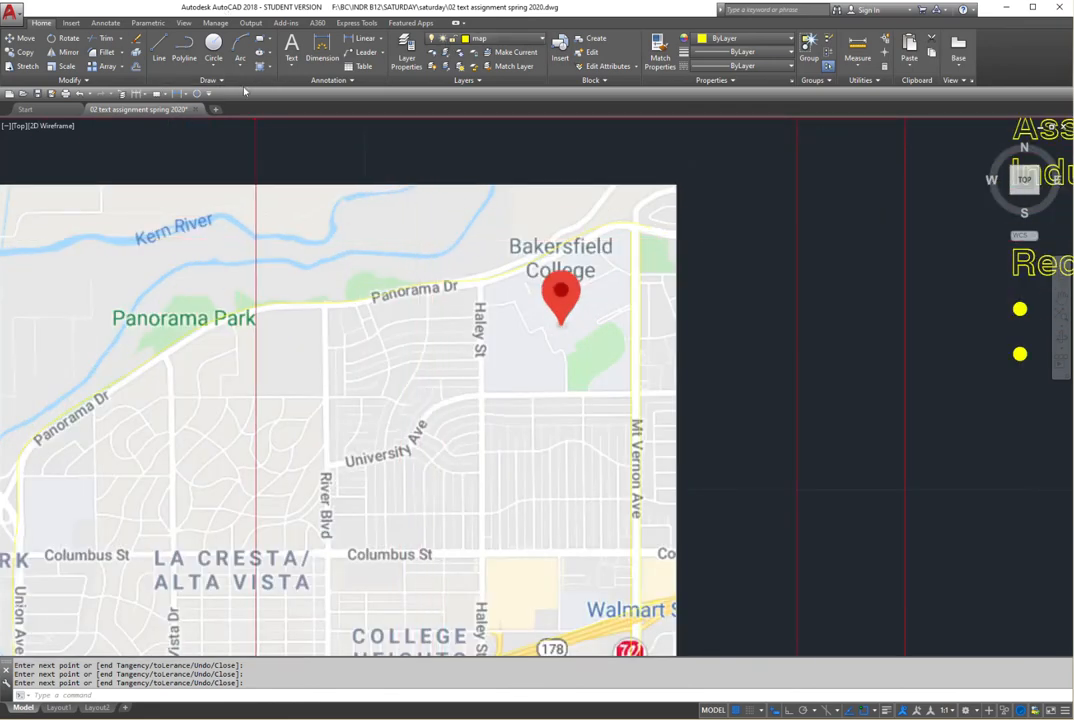
pyautogui.click(222, 80)
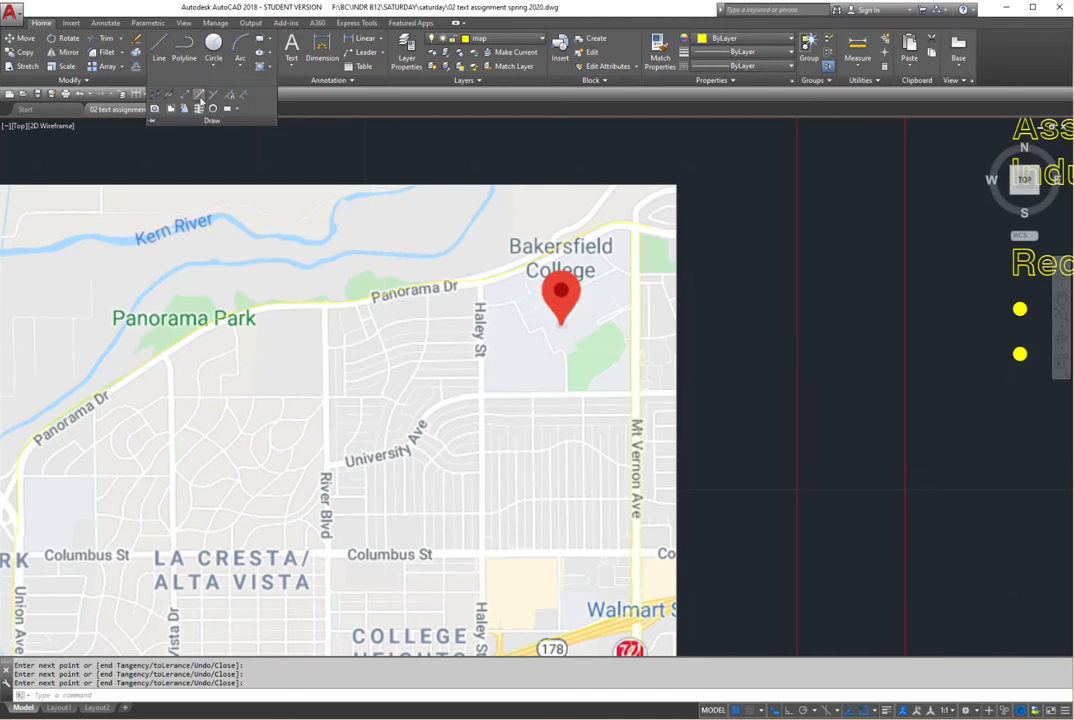
pyautogui.click(154, 95)
pyautogui.scroll(-4, 400, 340)
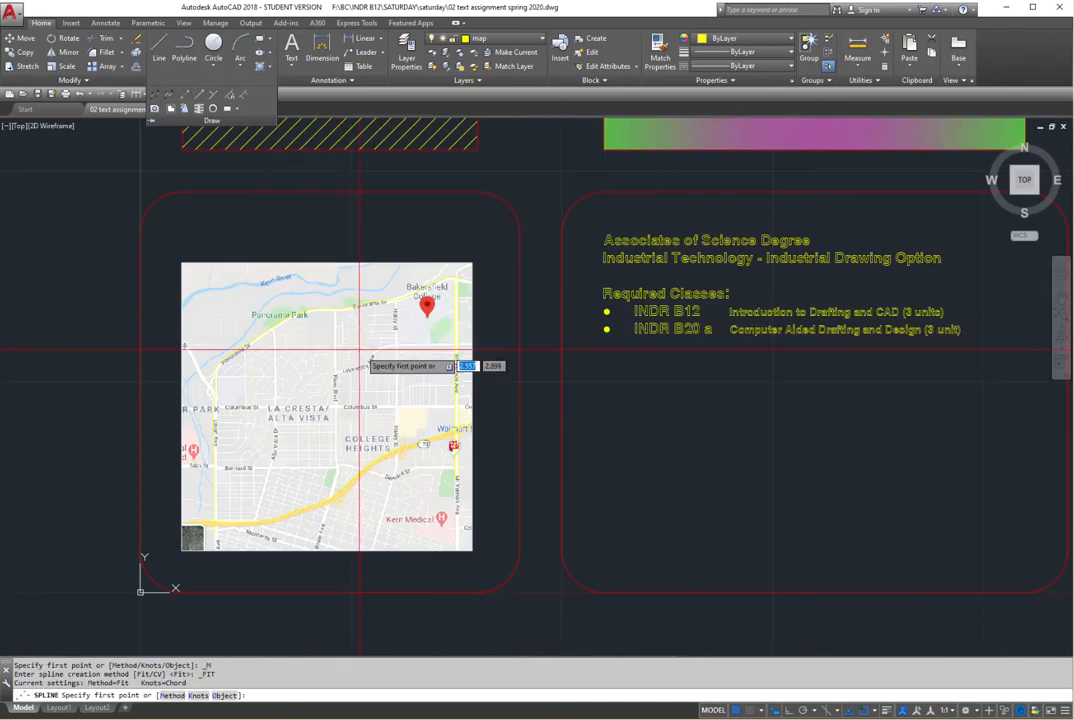
pyautogui.scroll(2, 462, 350)
pyautogui.scroll(8, 462, 348)
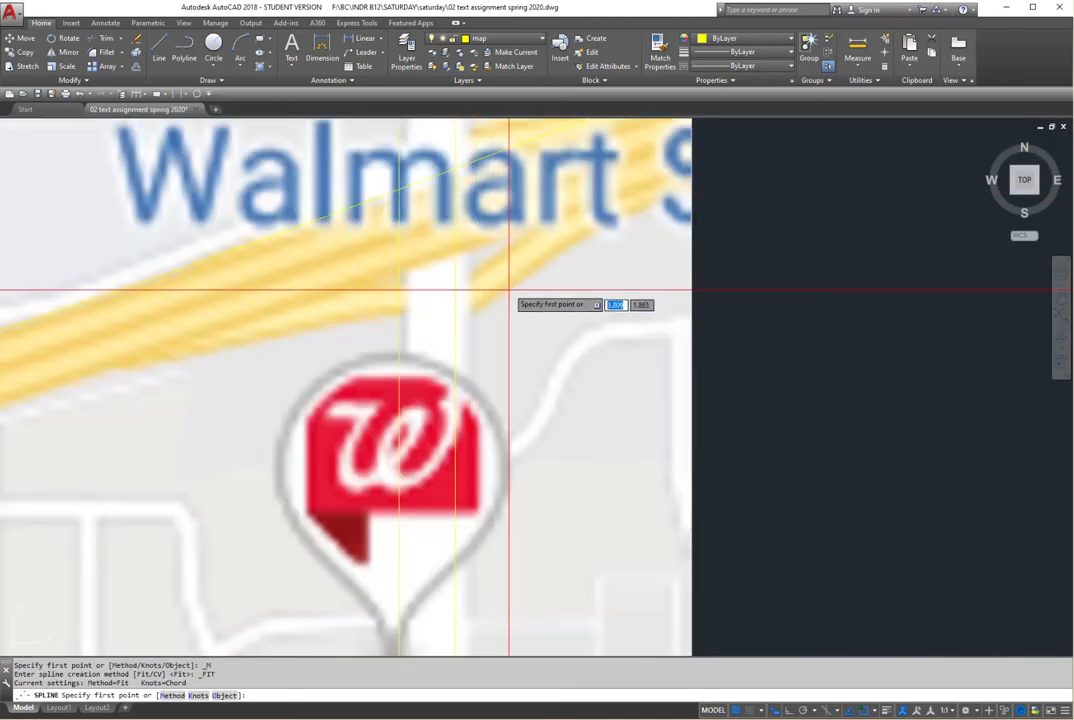
pyautogui.click(592, 233)
pyautogui.click(472, 317)
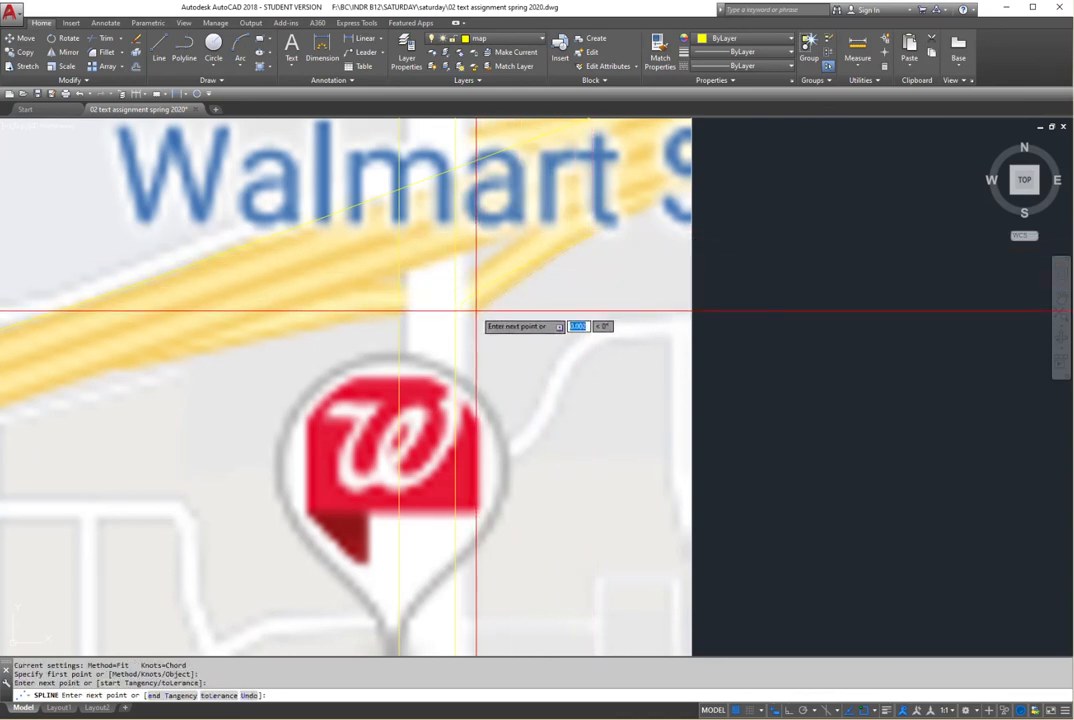
pyautogui.click(157, 364)
# Step: Continue the second spline along the highway's south edge past Haley St and Beale Ave to just west of Union Ave, and end it
pyautogui.scroll(-2, 154, 361)
pyautogui.scroll(-1, 153, 360)
pyautogui.moveTo(160, 360); pyautogui.dragTo(553, 238, button='middle')
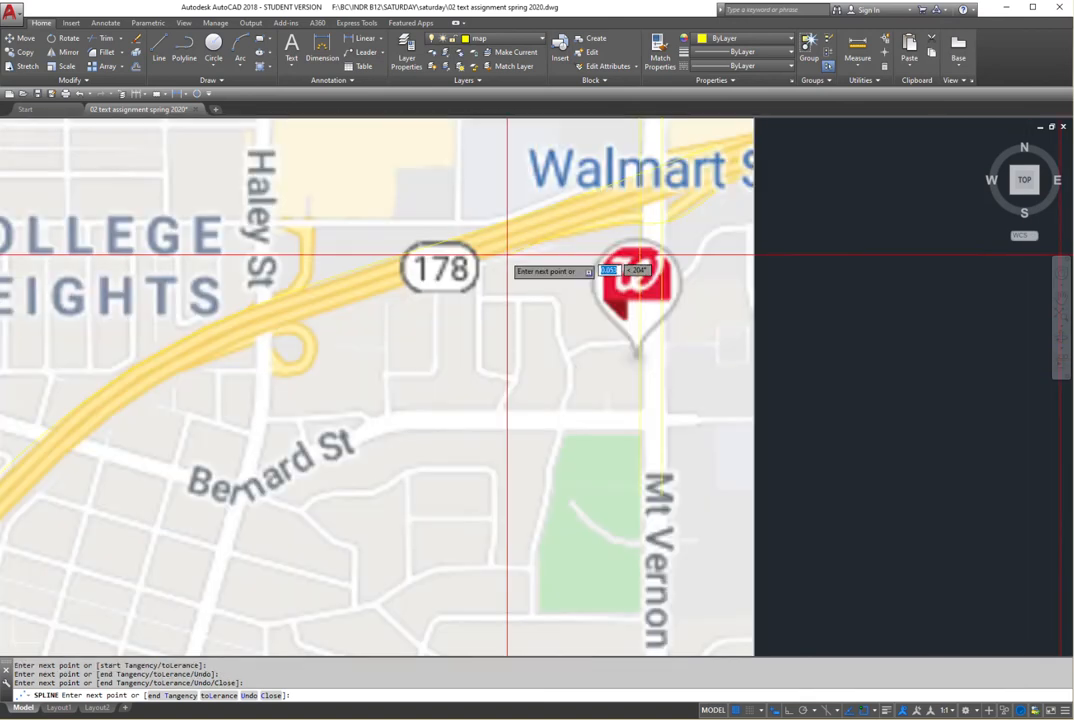
pyautogui.click(310, 319)
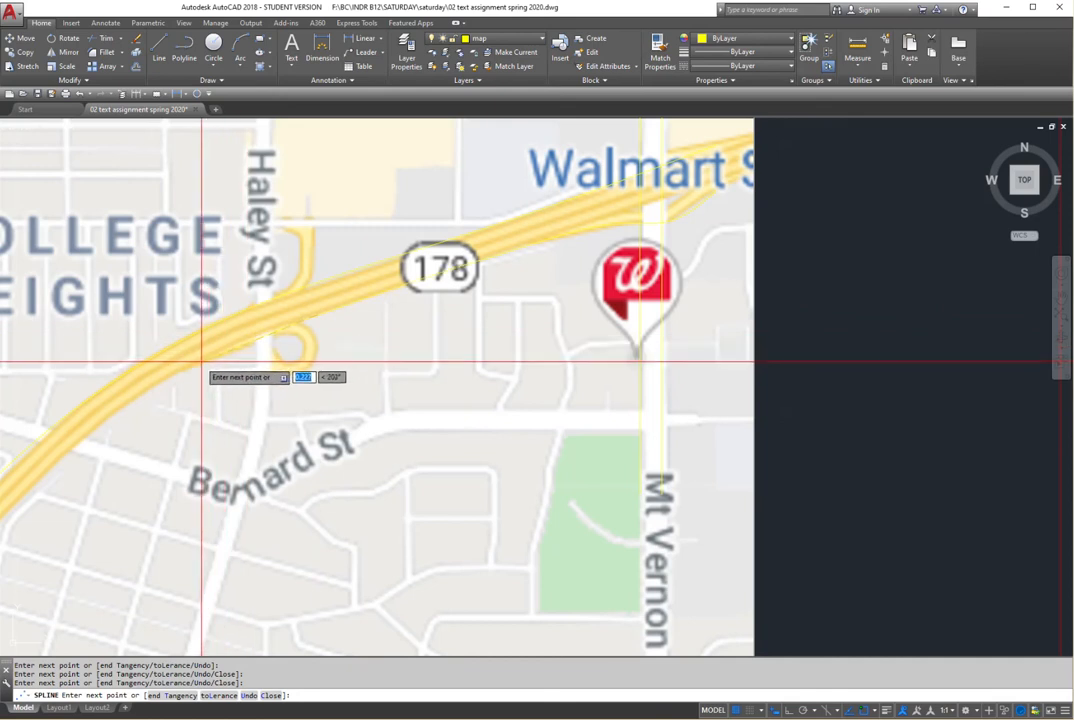
pyautogui.moveTo(181, 370); pyautogui.dragTo(482, 197, button='middle')
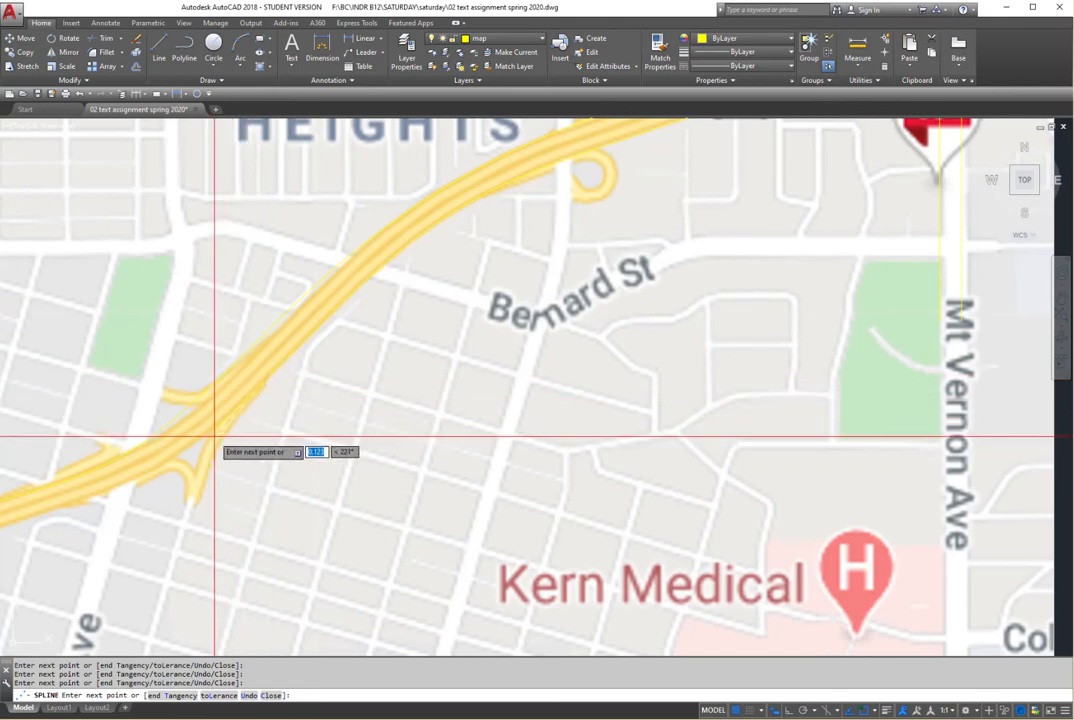
pyautogui.scroll(-2, 176, 459)
pyautogui.moveTo(176, 459); pyautogui.dragTo(542, 385, button='middle')
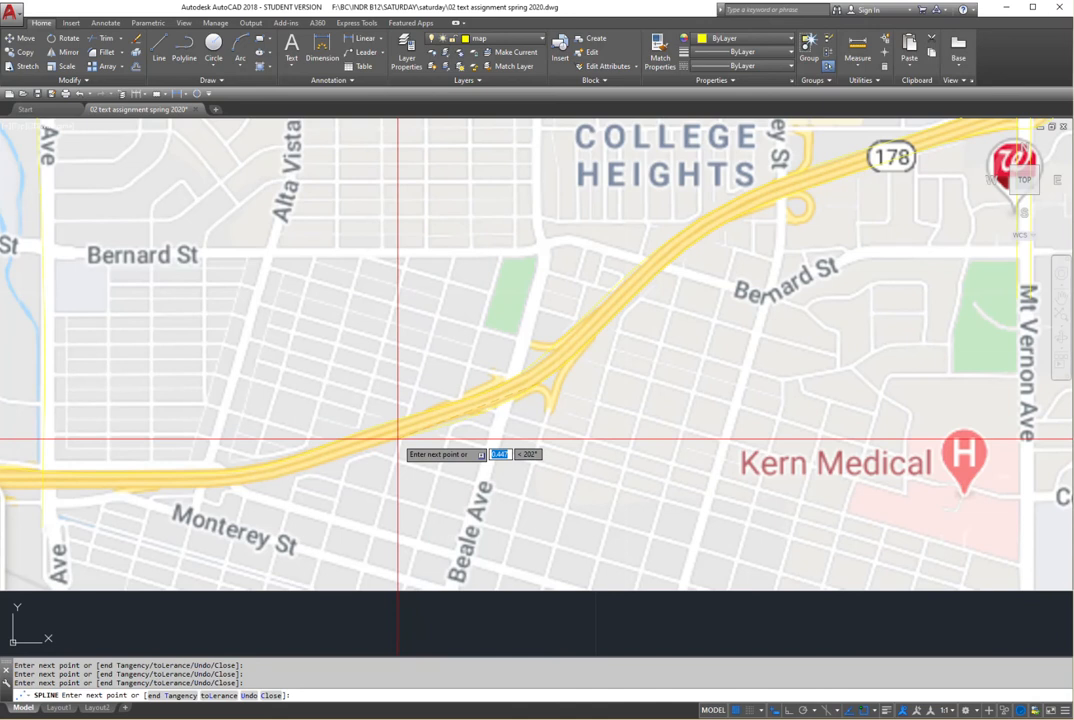
pyautogui.moveTo(242, 483); pyautogui.dragTo(558, 333, button='middle')
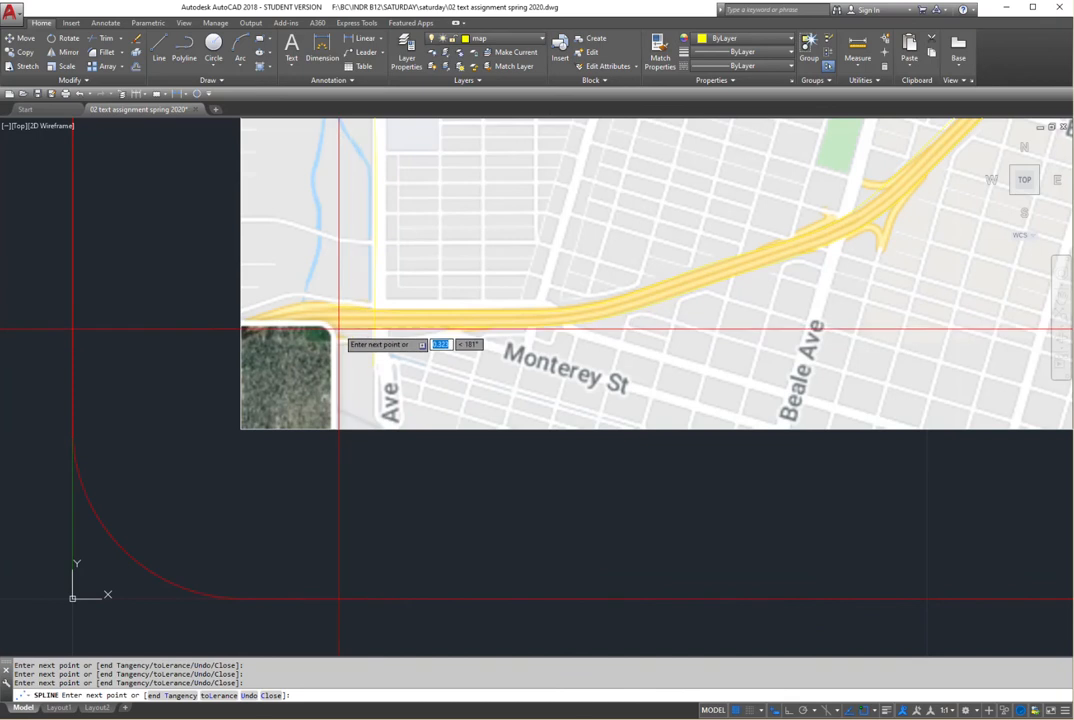
pyautogui.press('Return')
# Step: Draw connected lines down Haley St's east edge from Panorama Dr to University Ave, and east along the campus's south side to Mt Vernon Ave
pyautogui.scroll(-2, 446, 354)
pyautogui.moveTo(525, 309); pyautogui.dragTo(295, 458, button='middle')
pyautogui.moveTo(392, 292); pyautogui.dragTo(375, 360, button='middle')
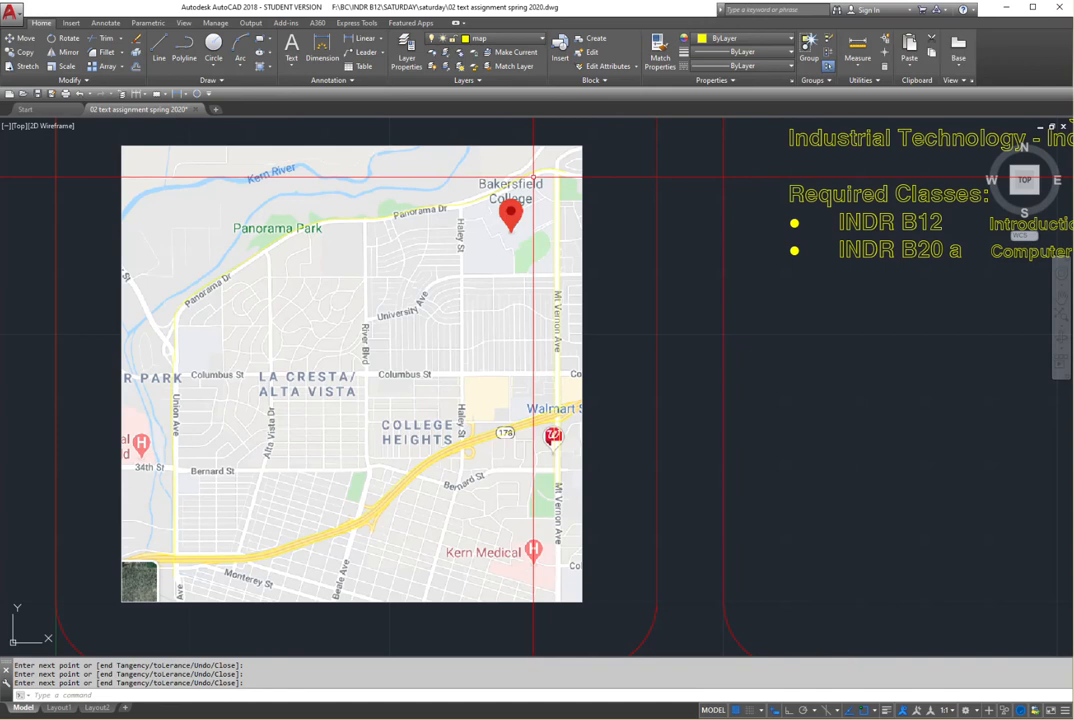
pyautogui.scroll(4, 533, 177)
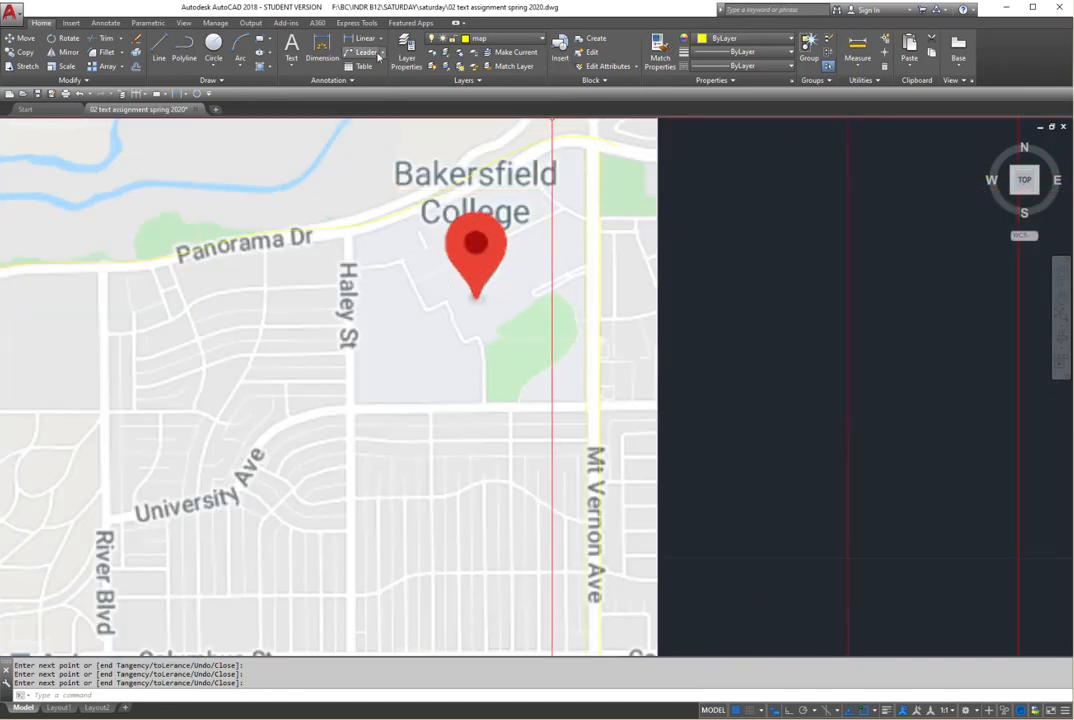
pyautogui.click(157, 44)
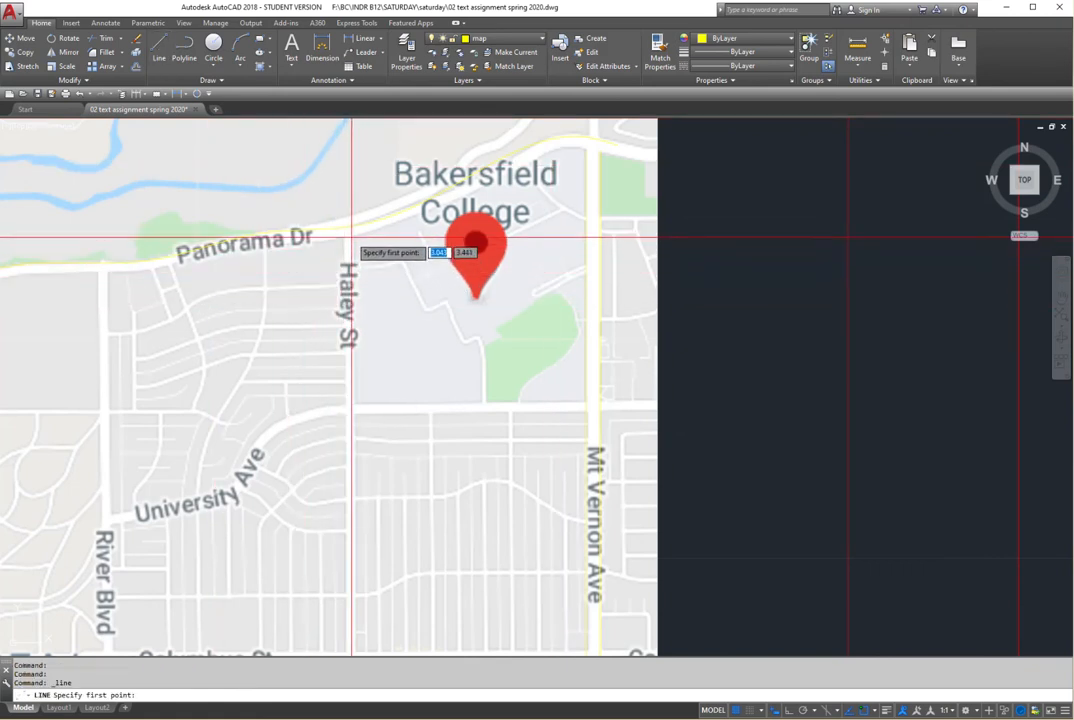
pyautogui.click(356, 400)
pyautogui.click(358, 402)
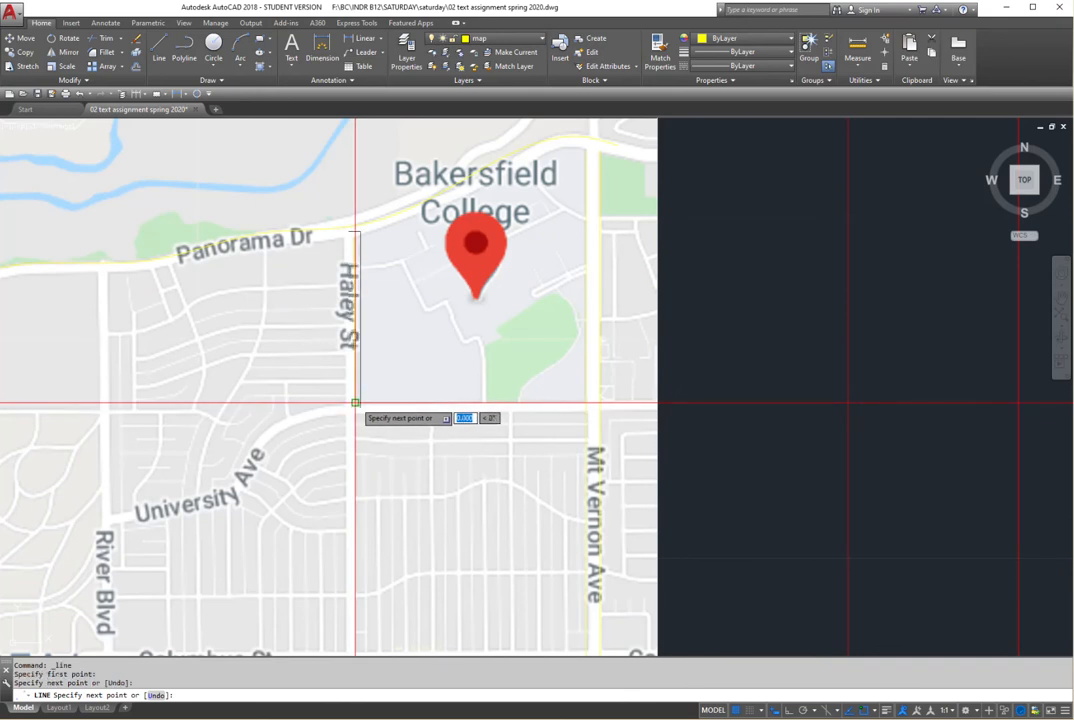
pyautogui.click(590, 402)
pyautogui.press('Return')
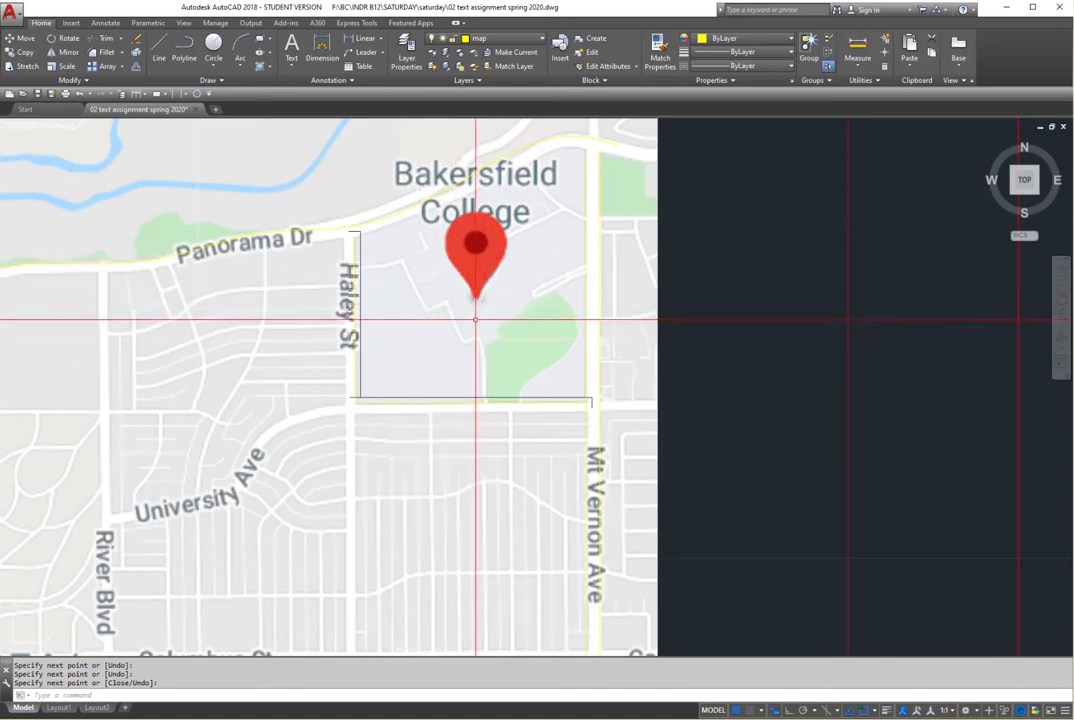
# Step: Draw a fit spline along Panorama Dr's south edge from the Mt Vernon Ave line to the Haley St line, closing the campus outline
pyautogui.scroll(2, 492, 211)
pyautogui.moveTo(492, 211); pyautogui.dragTo(445, 253, button='middle')
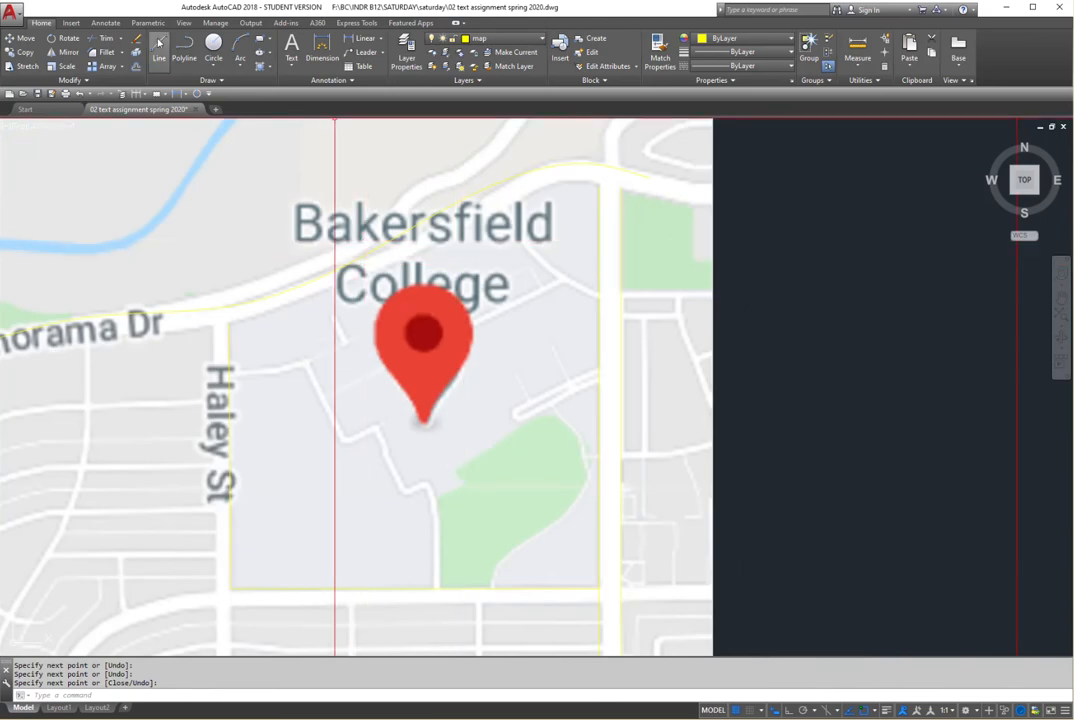
pyautogui.click(226, 81)
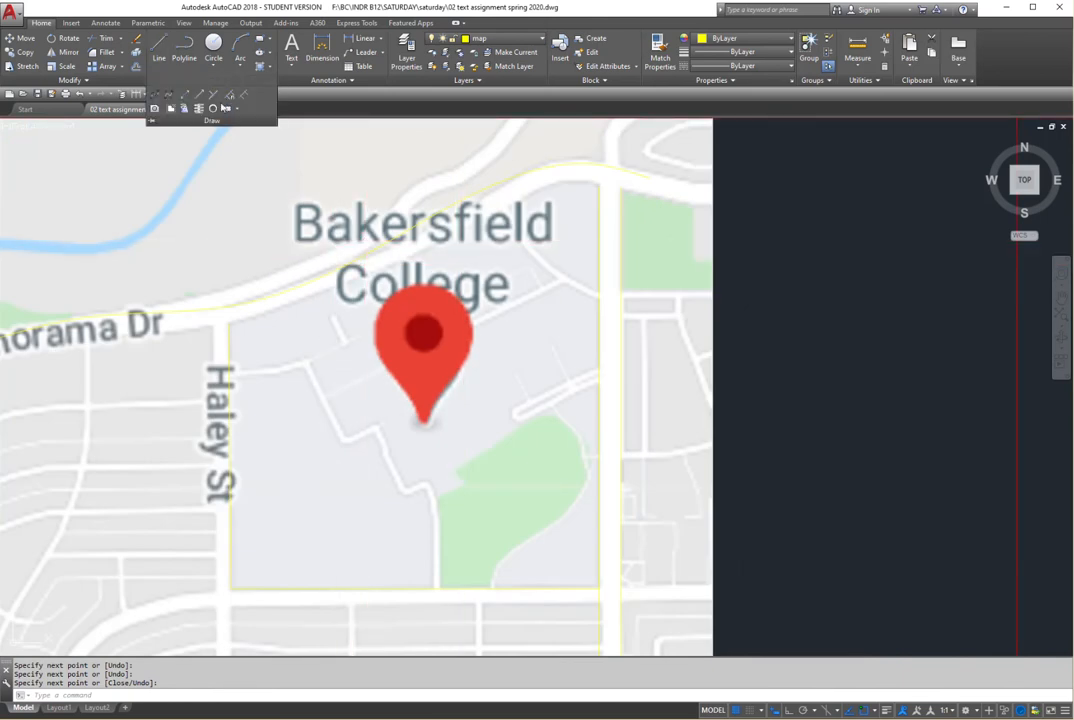
pyautogui.click(155, 97)
pyautogui.click(600, 187)
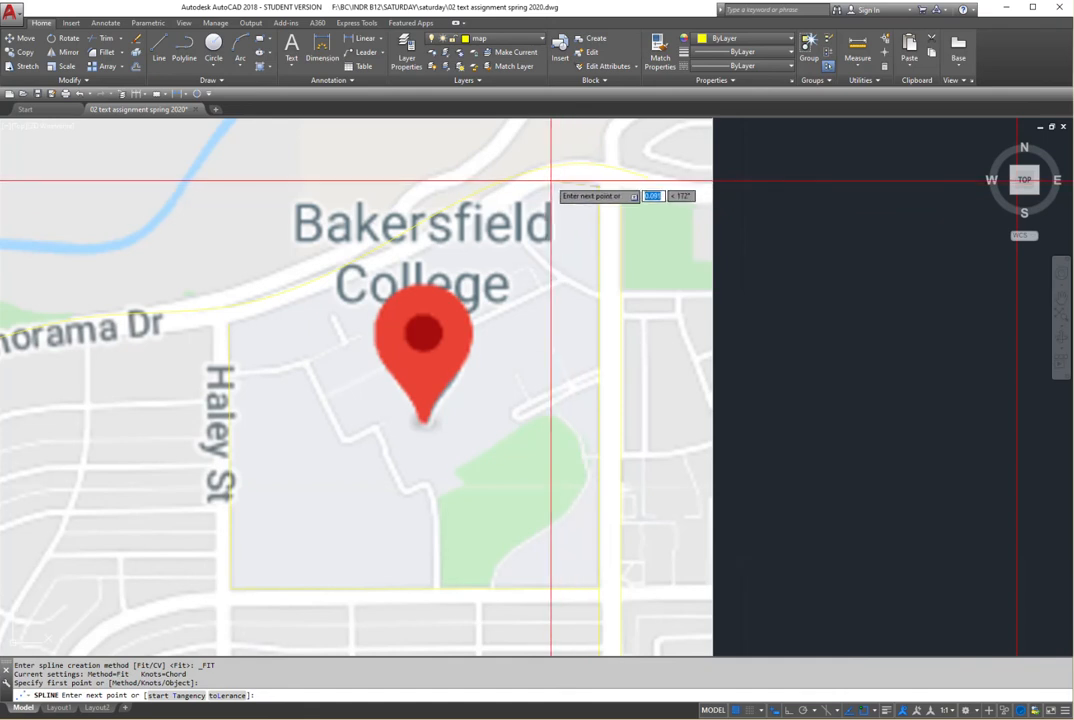
pyautogui.click(560, 192)
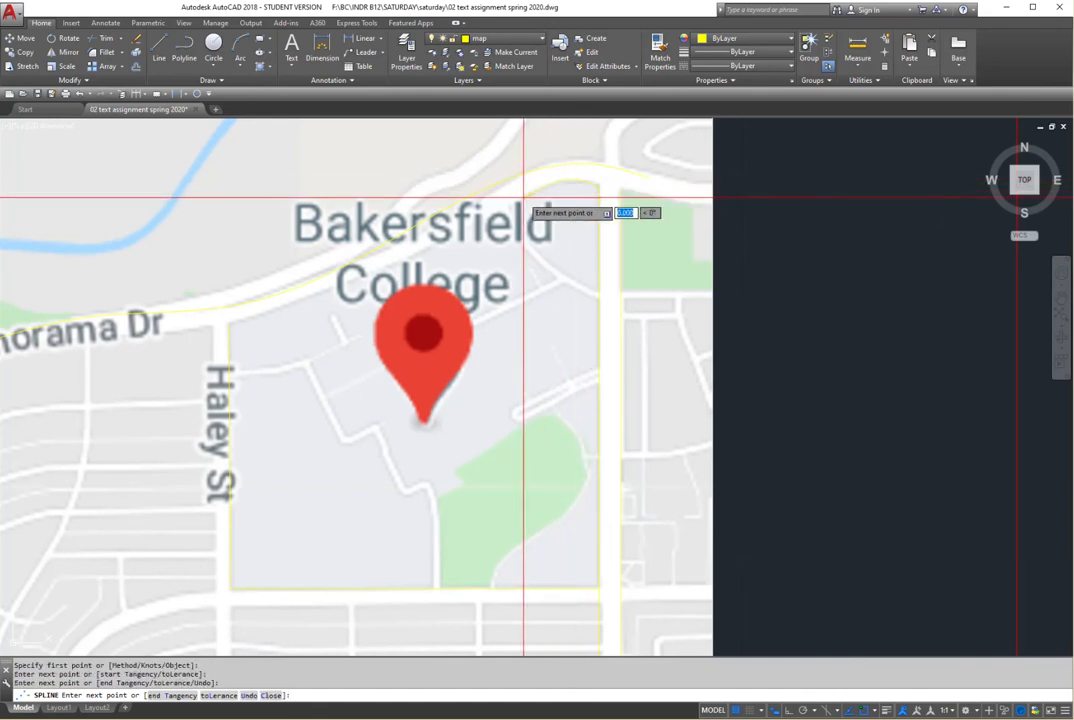
pyautogui.click(440, 242)
pyautogui.click(355, 279)
pyautogui.click(288, 307)
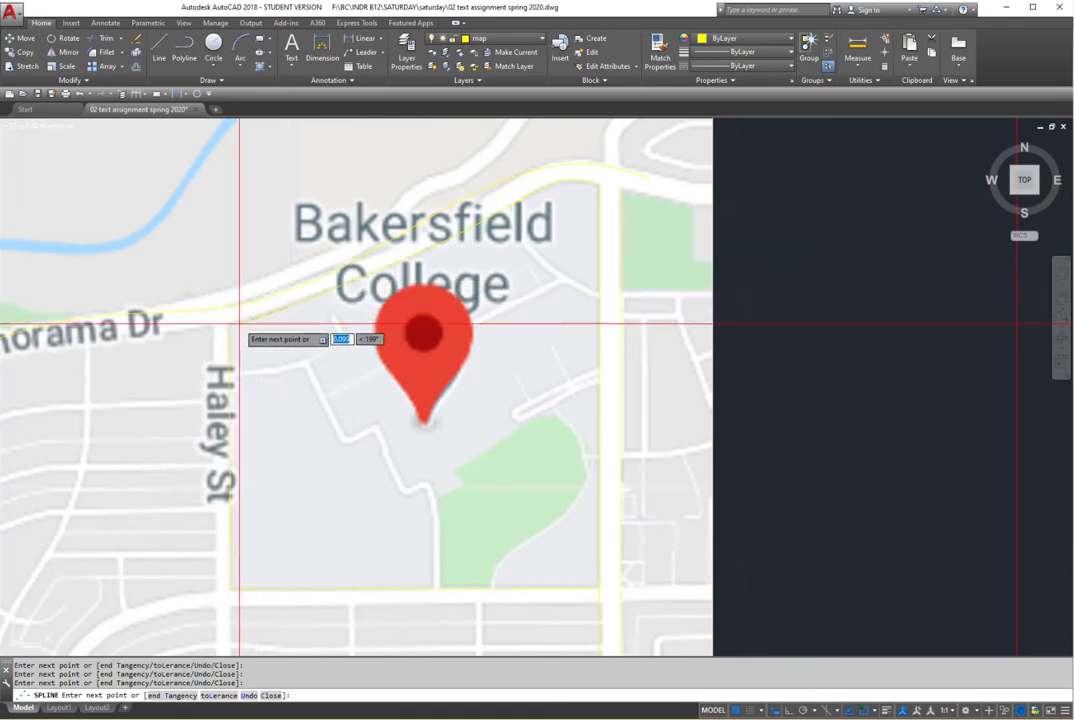
pyautogui.press('Return')
# Step: Turn off layer 0 to hide the map image and leave only the traced roads in the panel
pyautogui.scroll(-6, 229, 324)
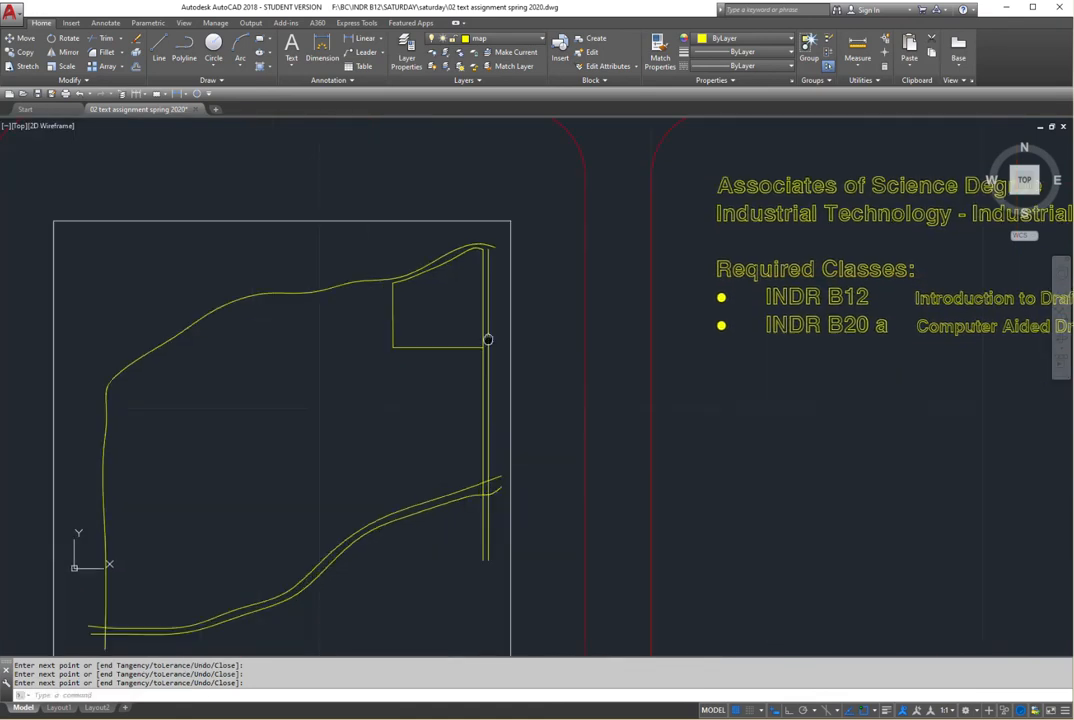
pyautogui.scroll(-3, 516, 363)
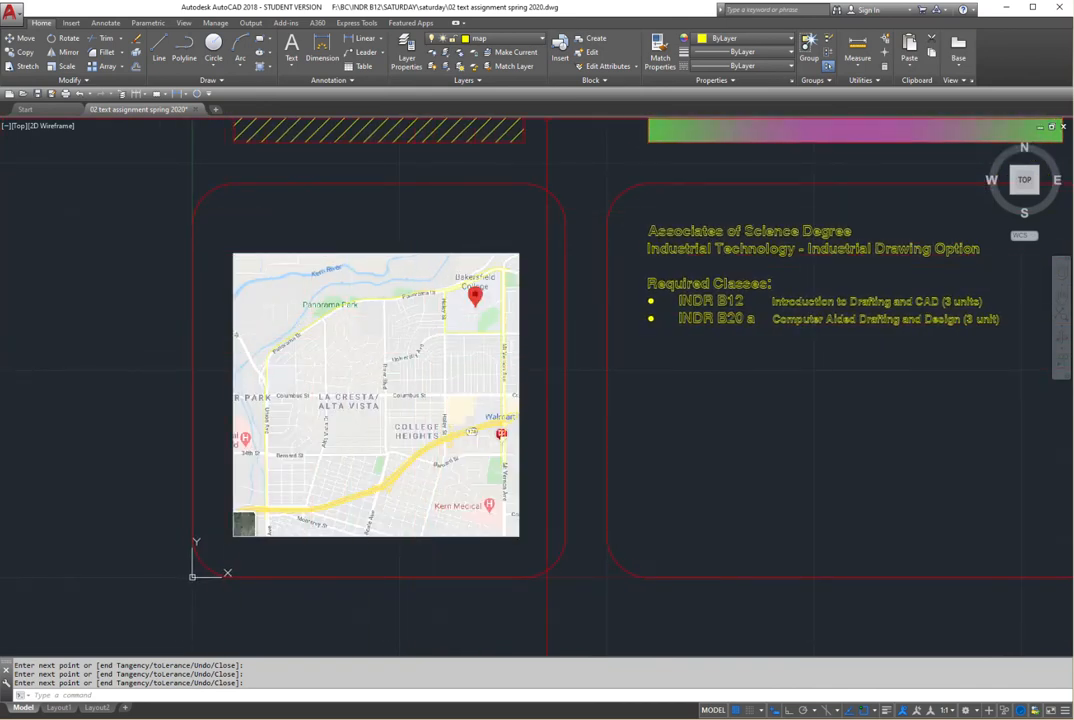
pyautogui.click(542, 38)
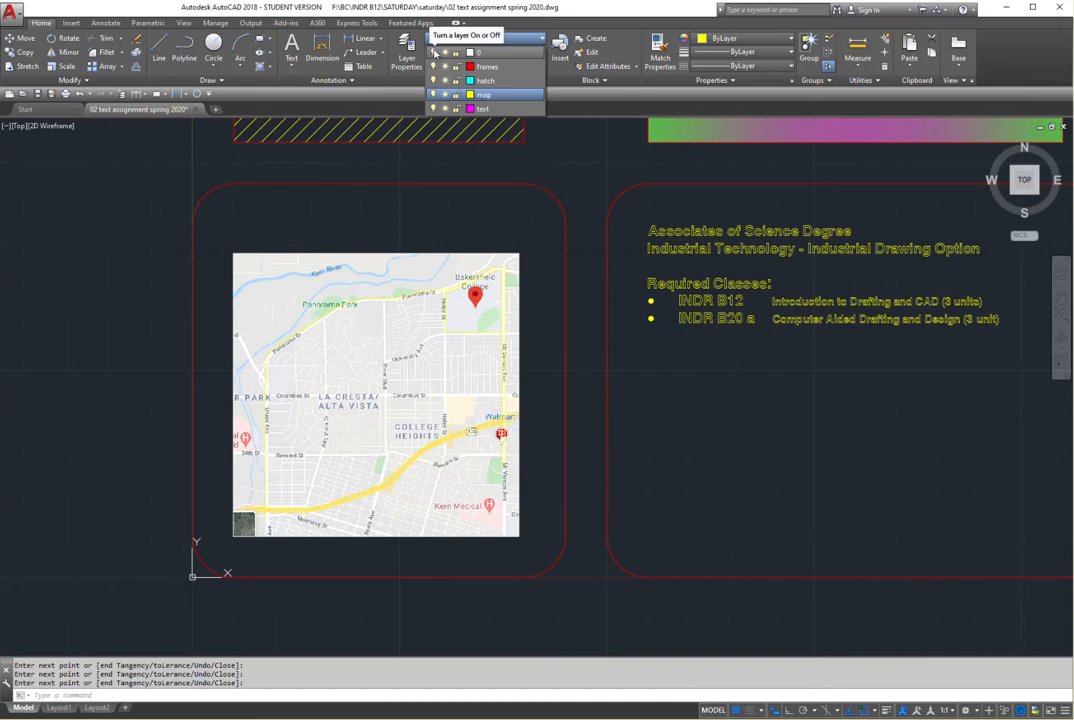
pyautogui.click(433, 52)
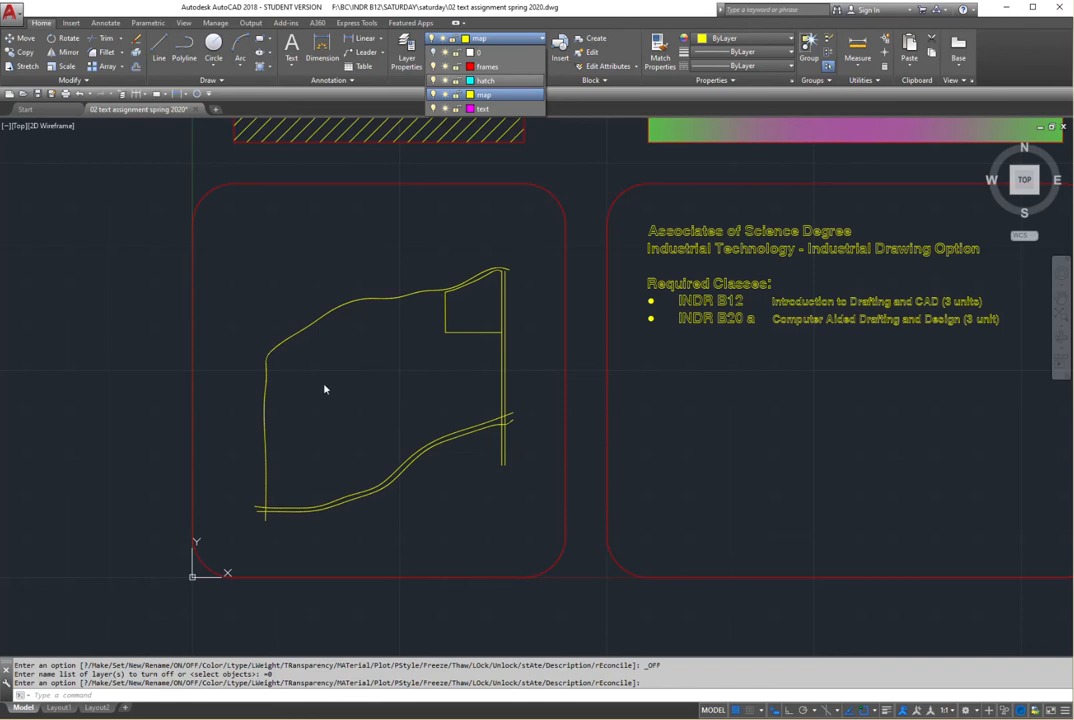
pyautogui.click(385, 373)
pyautogui.scroll(3, 396, 371)
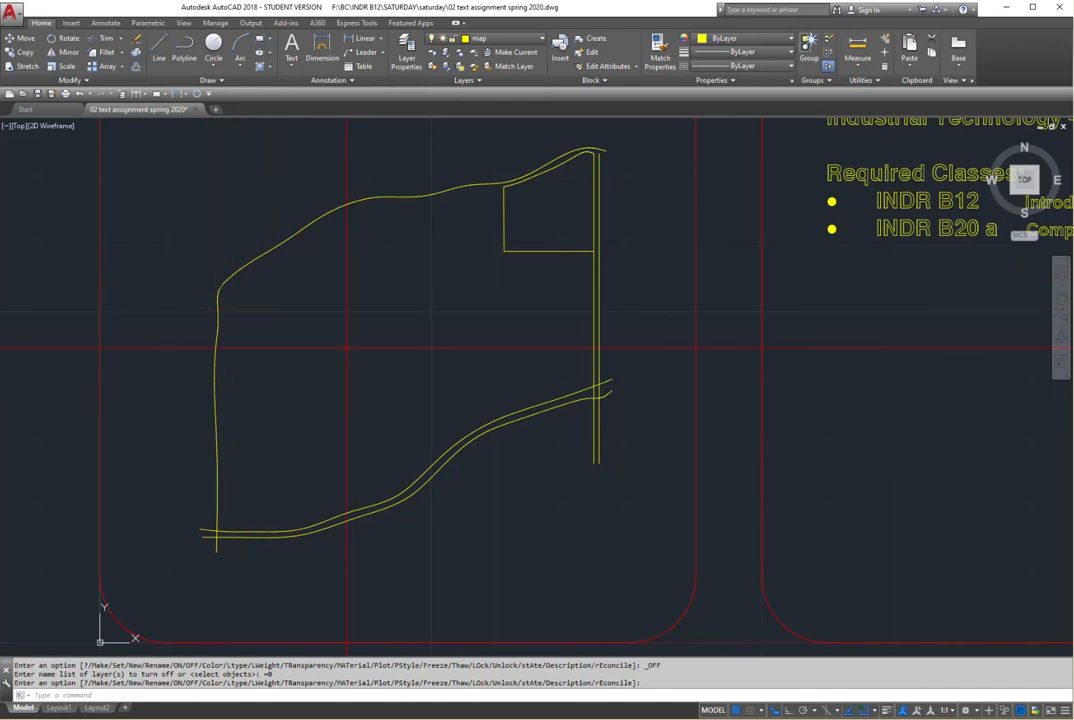
# Step: Fill the closed campus outline with the green-and-magenta GR_SPHER gradient
pyautogui.scroll(5, 630, 238)
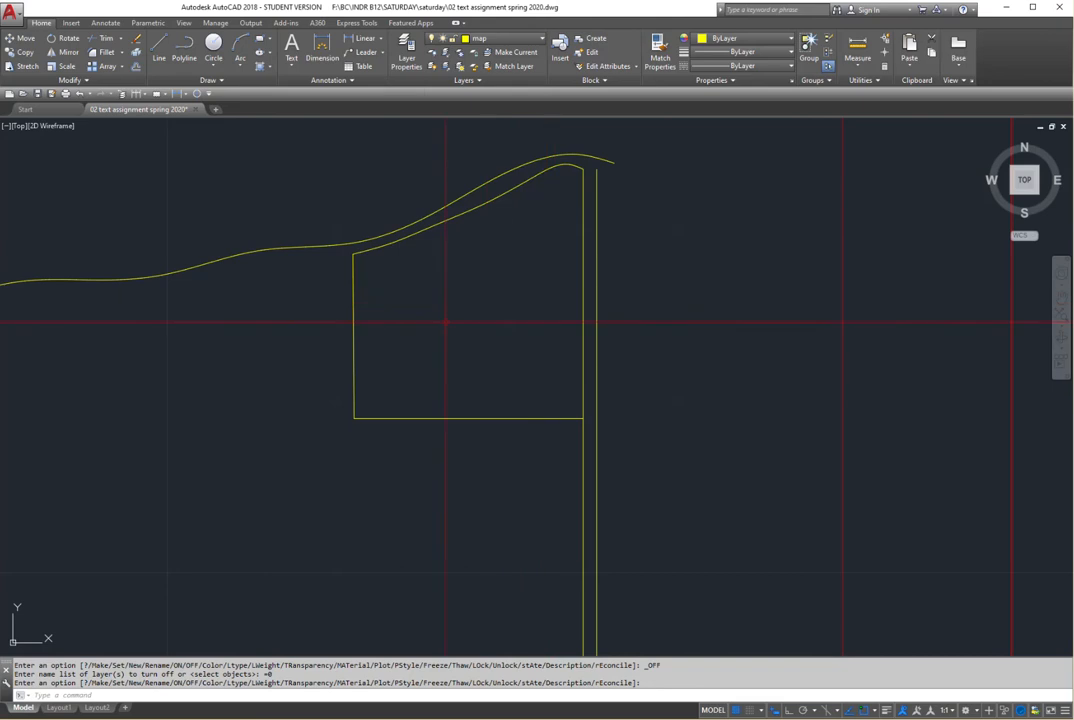
pyautogui.moveTo(501, 305); pyautogui.dragTo(452, 315, button='middle')
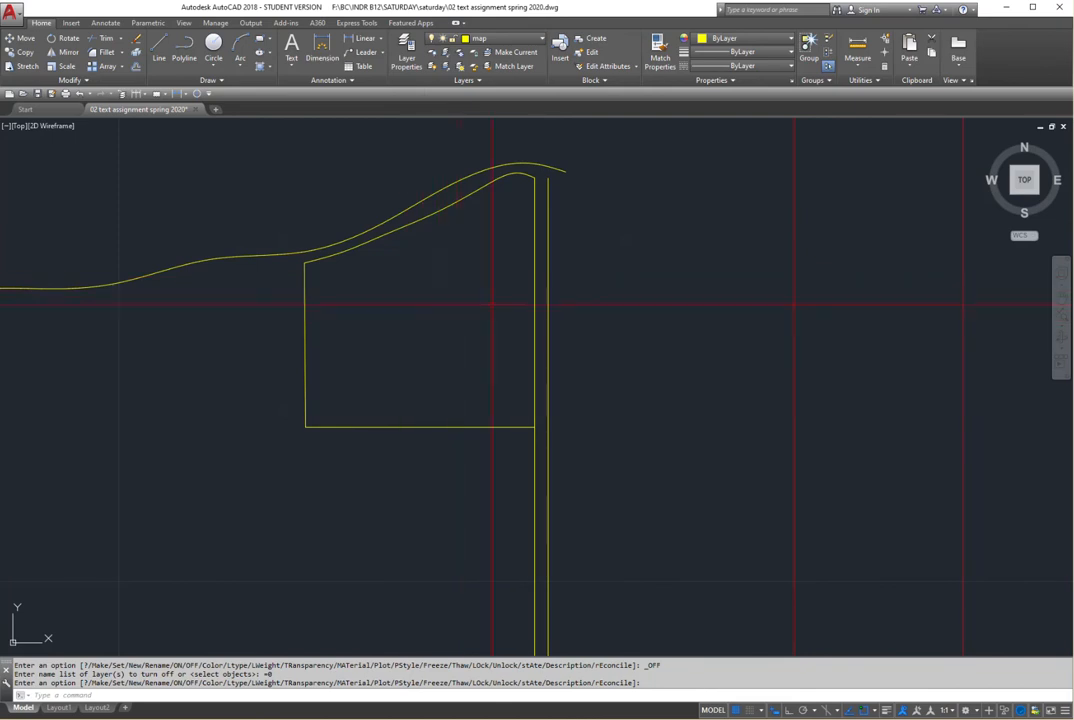
pyautogui.click(269, 67)
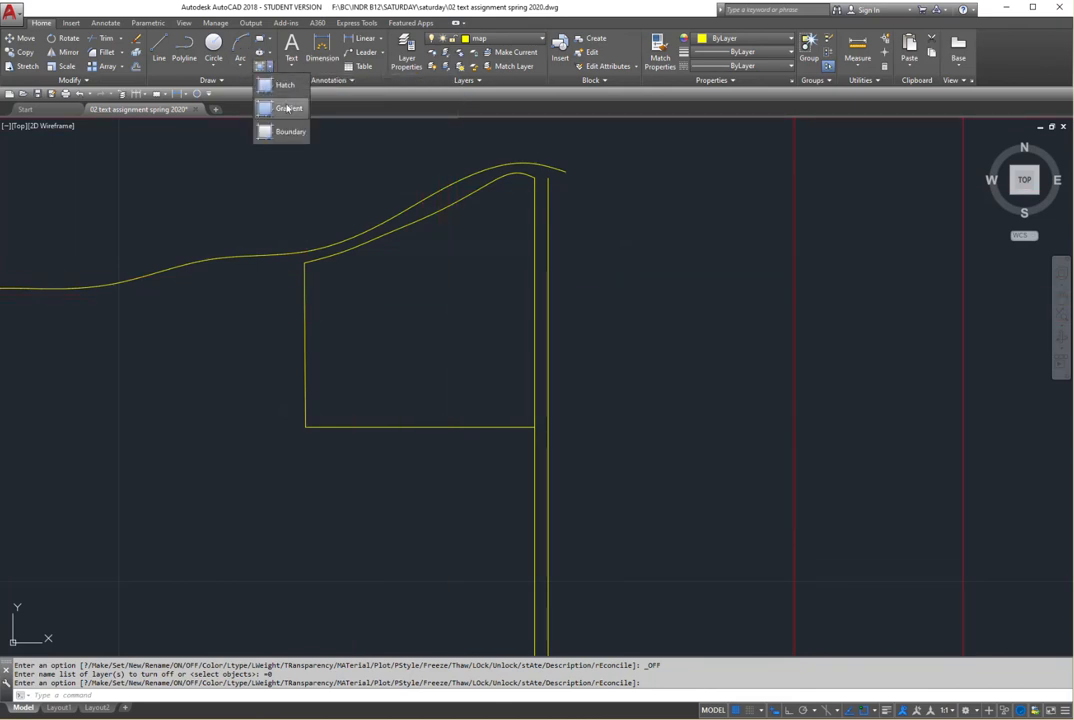
pyautogui.click(286, 118)
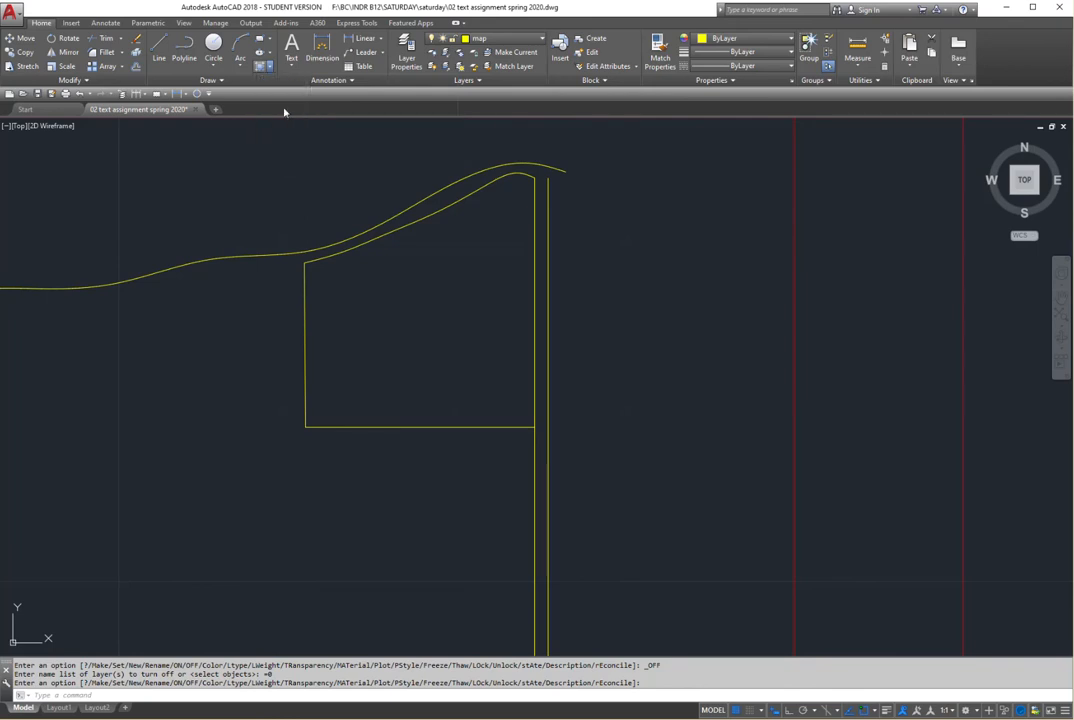
pyautogui.click(434, 324)
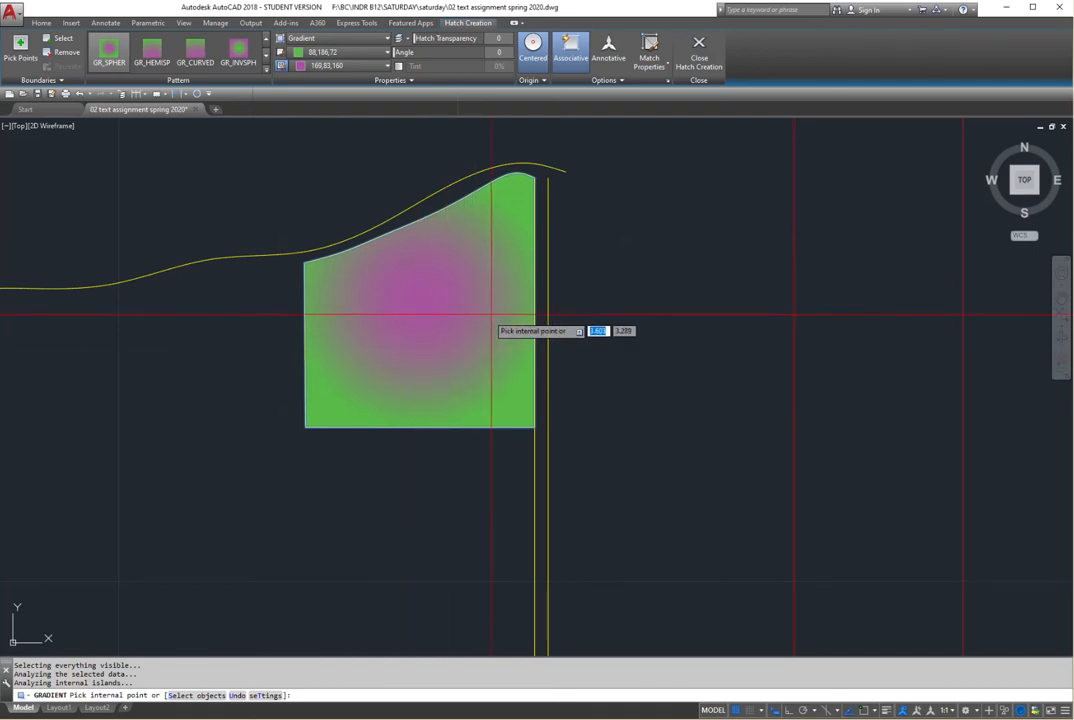
pyautogui.click(706, 62)
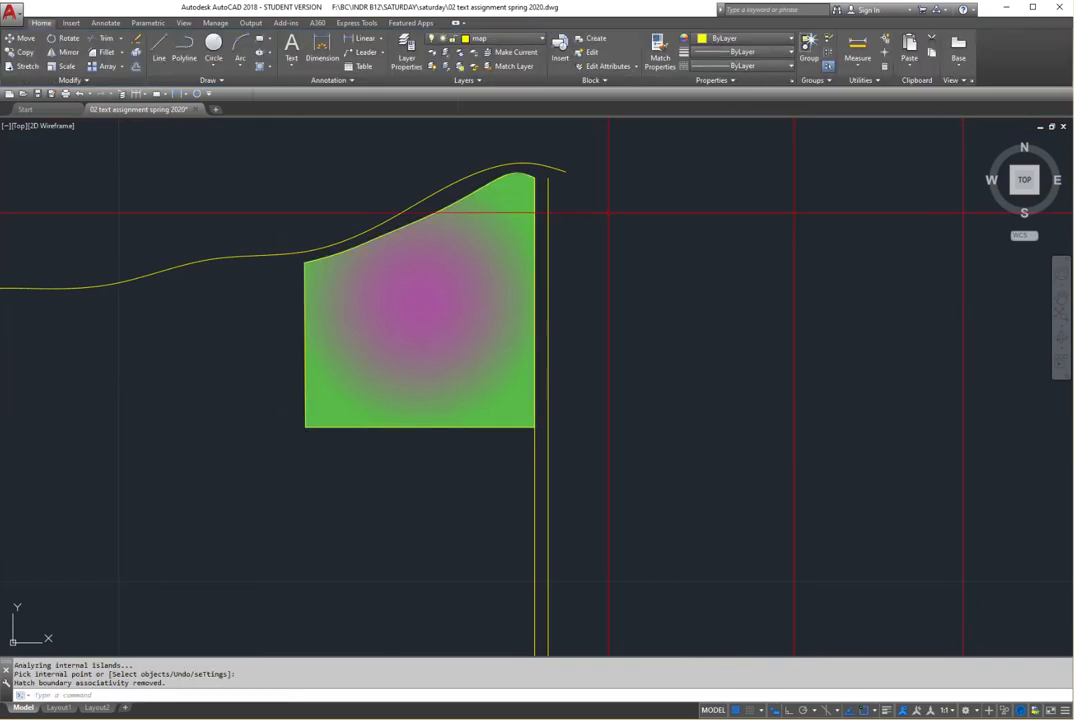
# Step: Draw a polyline for a north arrow west of the traced roads: a vertical shaft going up, then a short slanted edge down to the right
pyautogui.scroll(-6, 342, 418)
pyautogui.scroll(2, 379, 411)
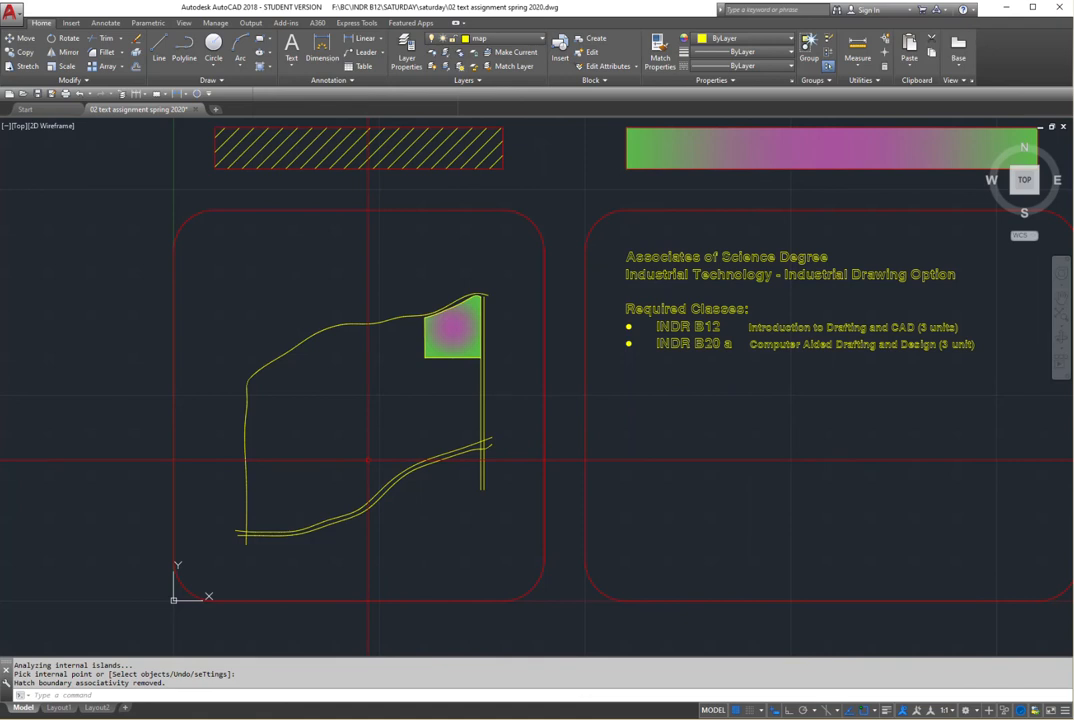
pyautogui.moveTo(274, 410); pyautogui.dragTo(397, 387, button='middle')
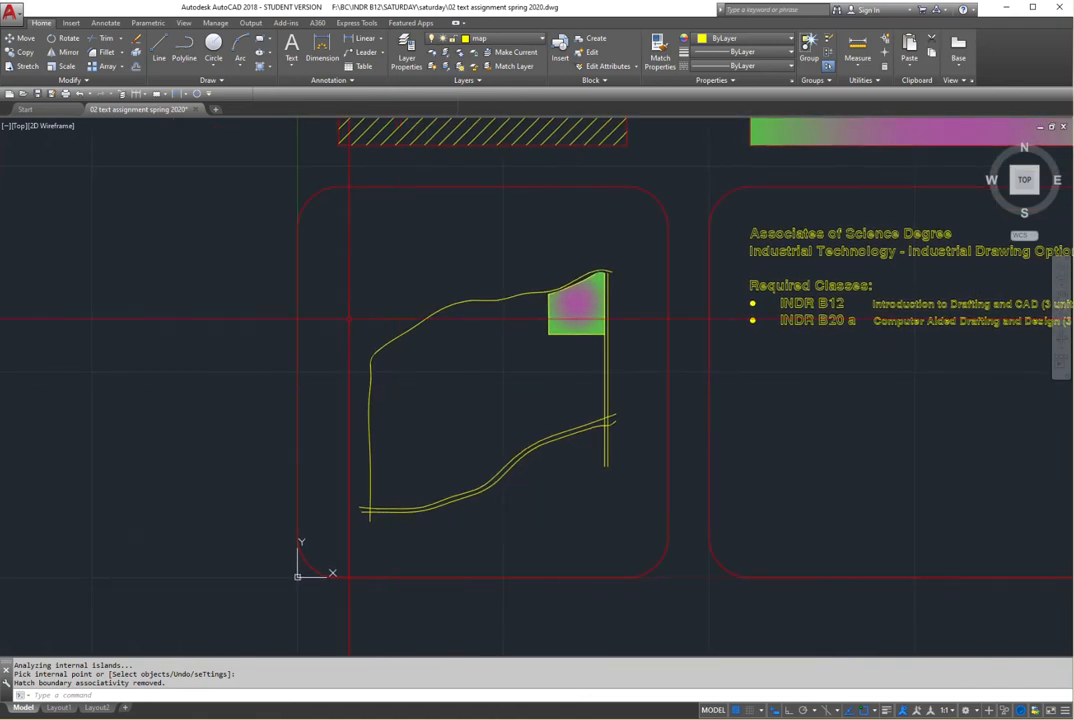
pyautogui.click(182, 48)
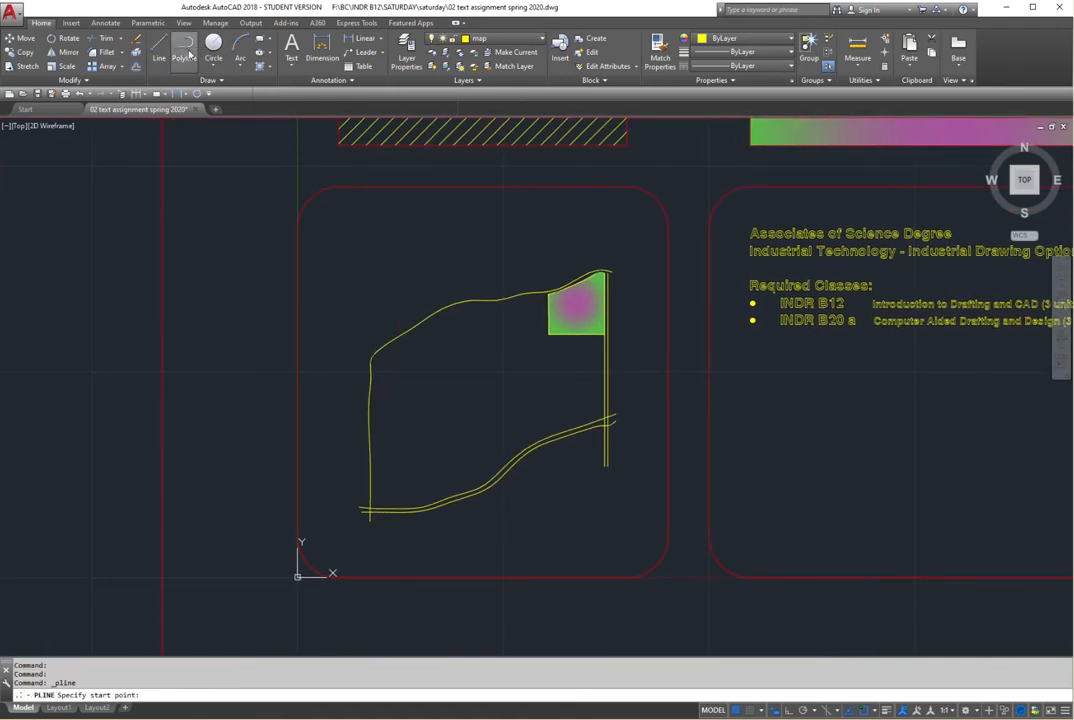
pyautogui.click(321, 369)
pyautogui.press('F8')
pyautogui.click(321, 270)
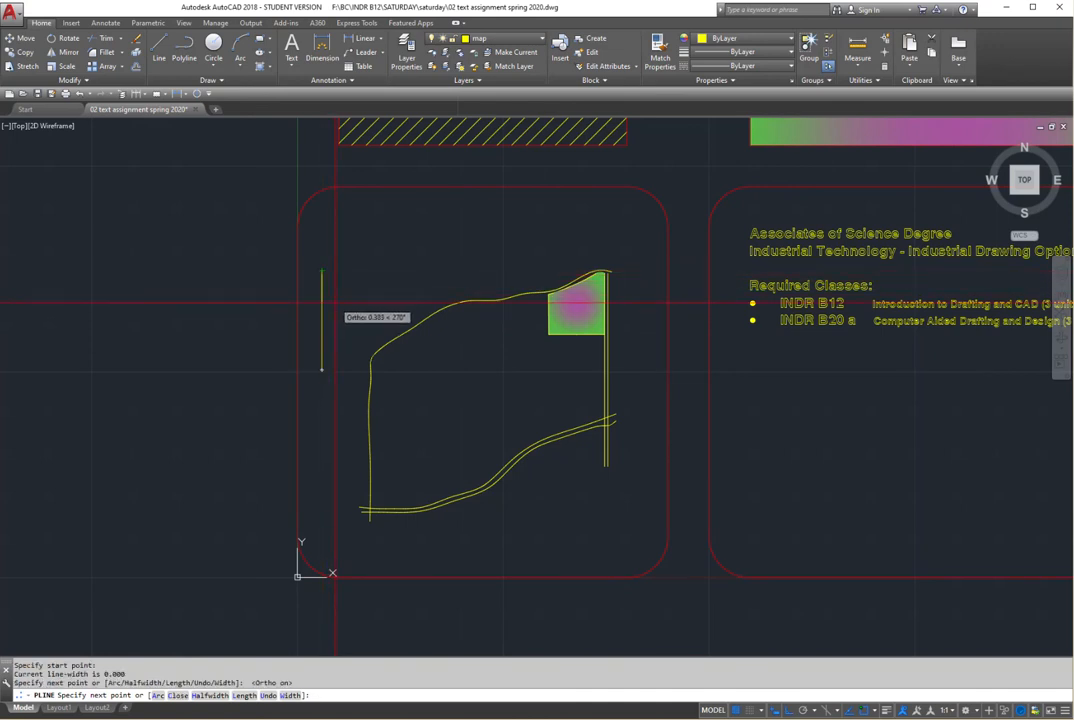
pyautogui.press('F10')
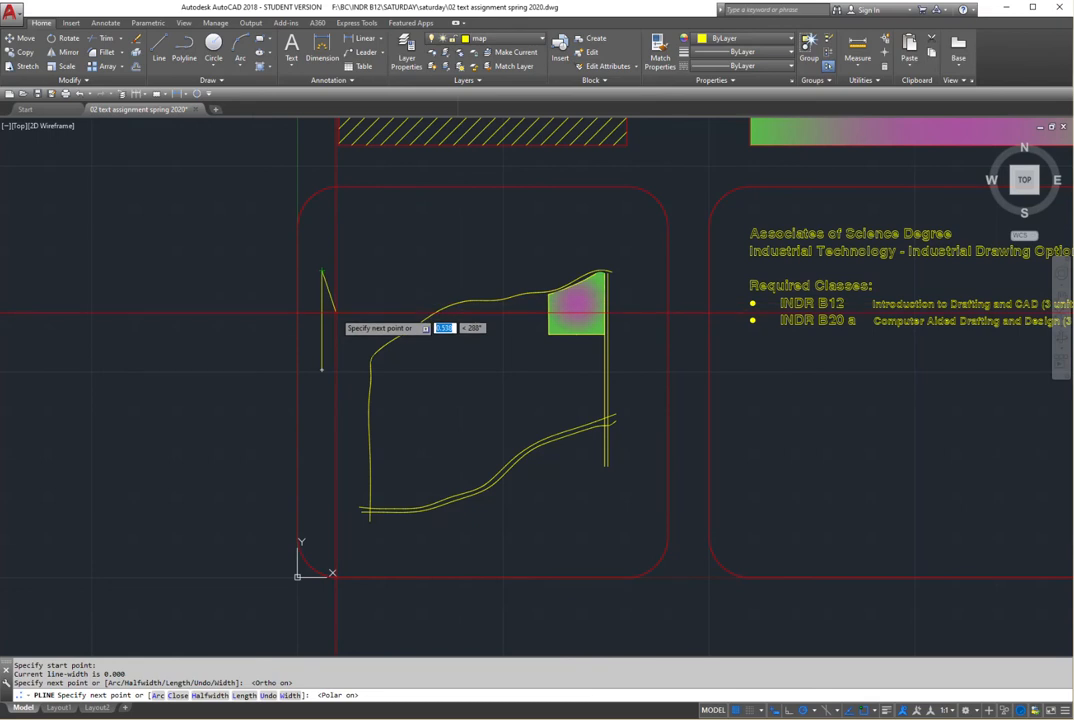
pyautogui.click(339, 317)
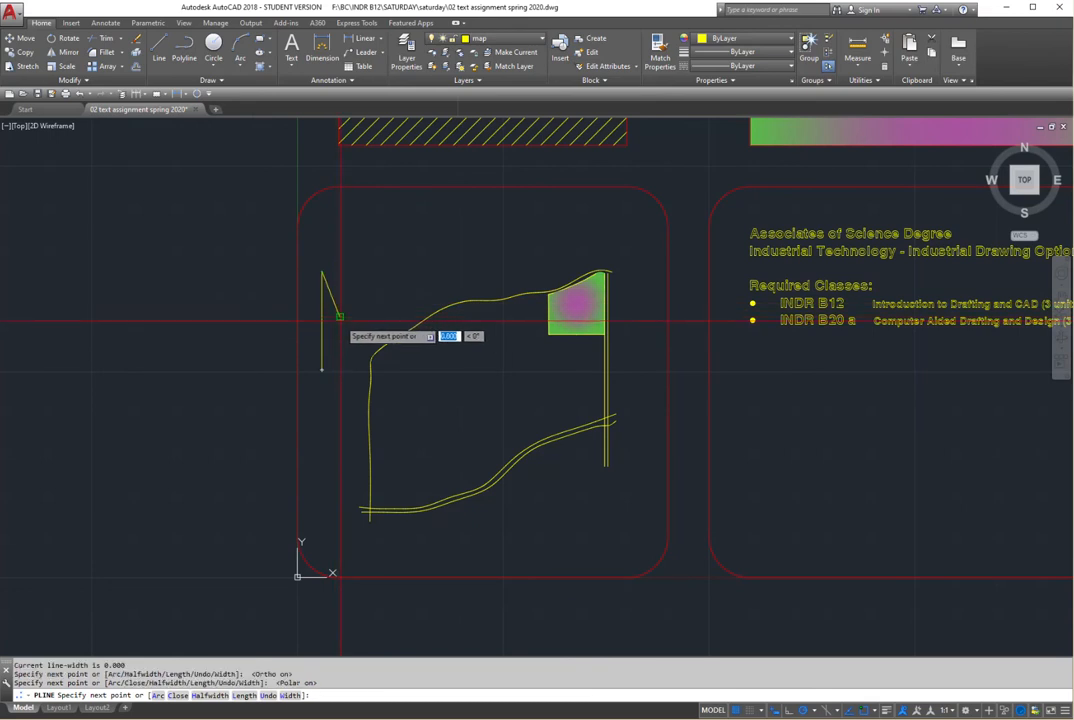
pyautogui.press('Return')
# Step: Draw a three-point fit spline from the slanted edge's lower end across to the arrow's shaft, closing the half arrowhead
pyautogui.scroll(4, 335, 315)
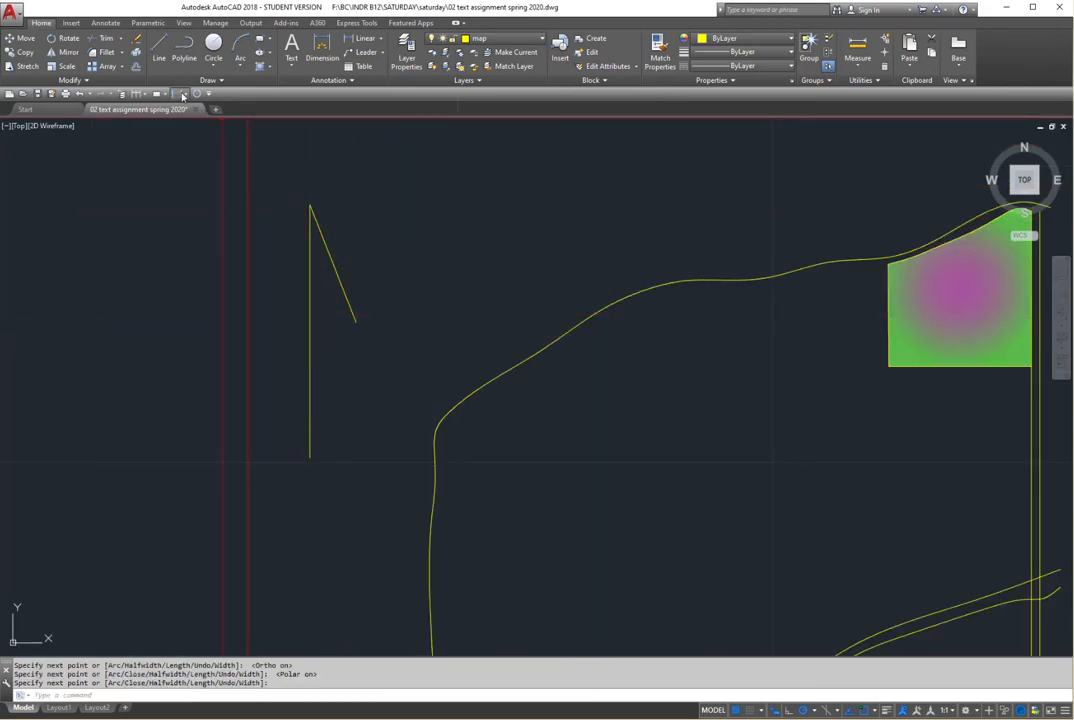
pyautogui.click(210, 80)
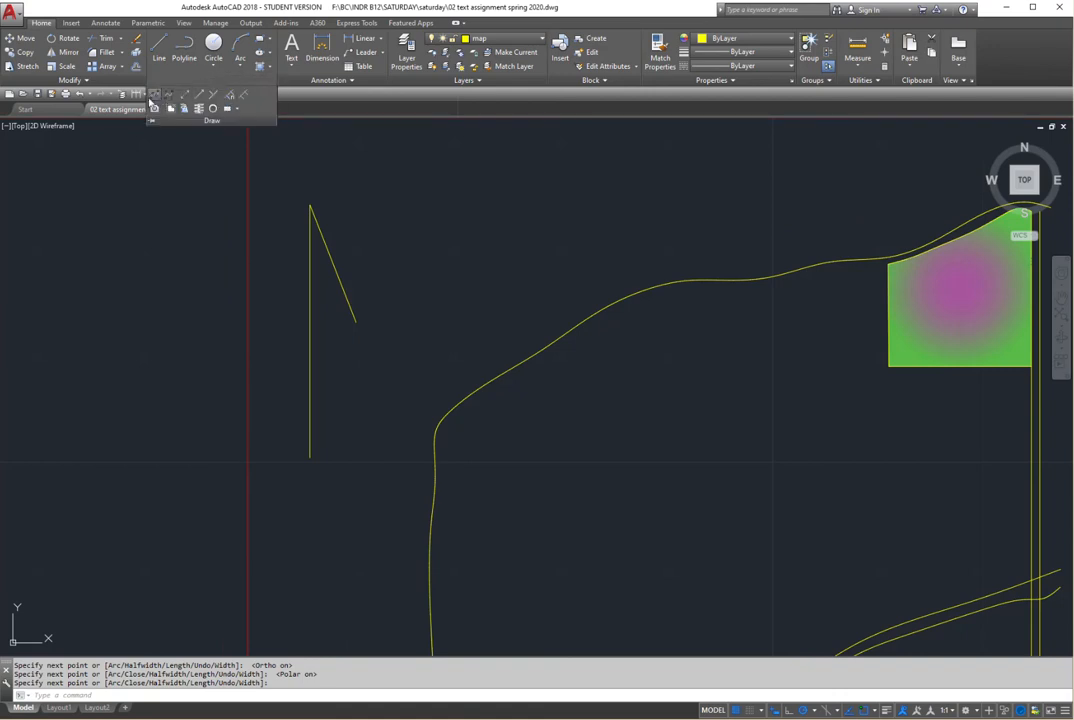
pyautogui.click(158, 97)
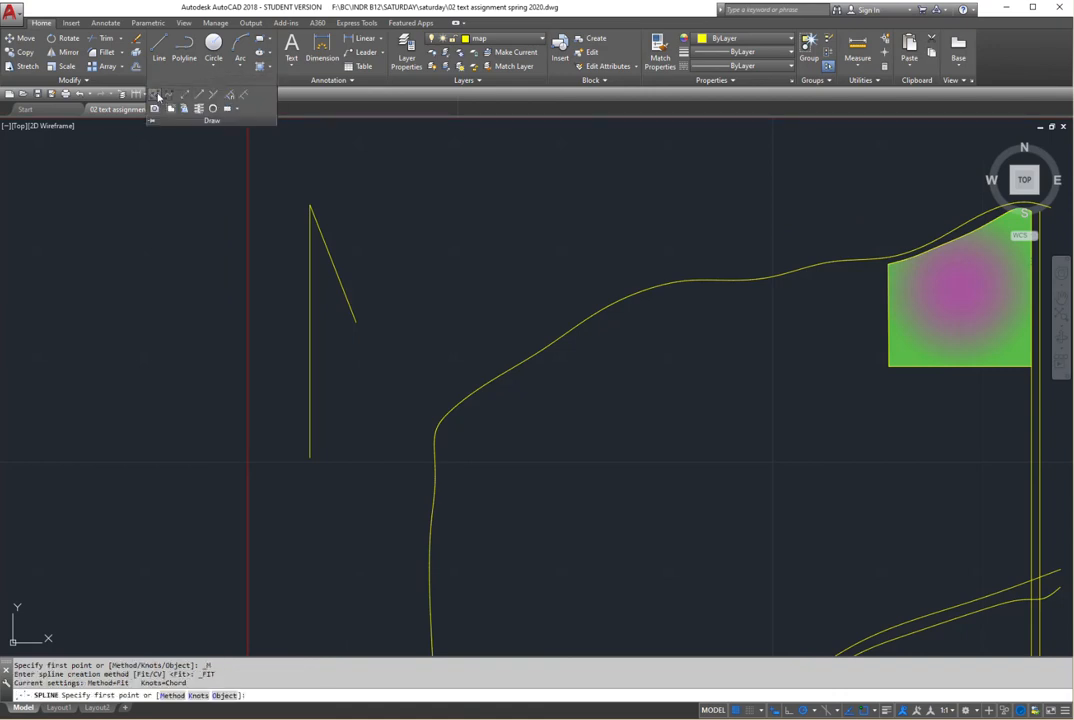
pyautogui.click(356, 321)
pyautogui.click(329, 313)
pyautogui.scroll(2, 305, 321)
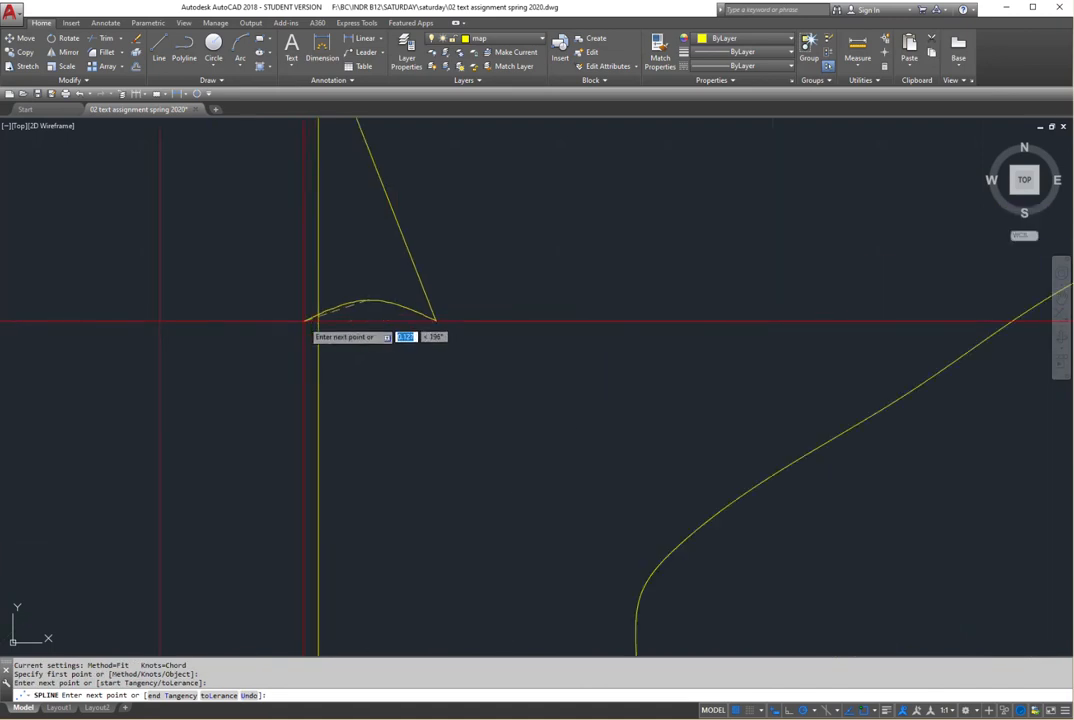
pyautogui.click(318, 299)
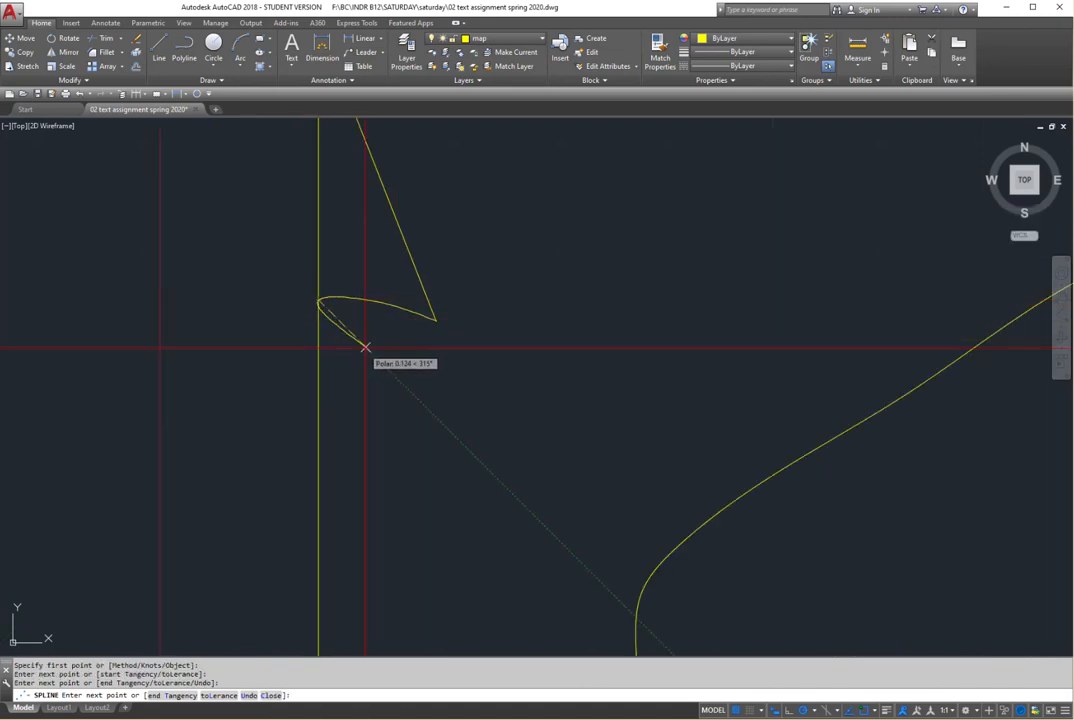
pyautogui.press('Return')
pyautogui.scroll(-3, 459, 340)
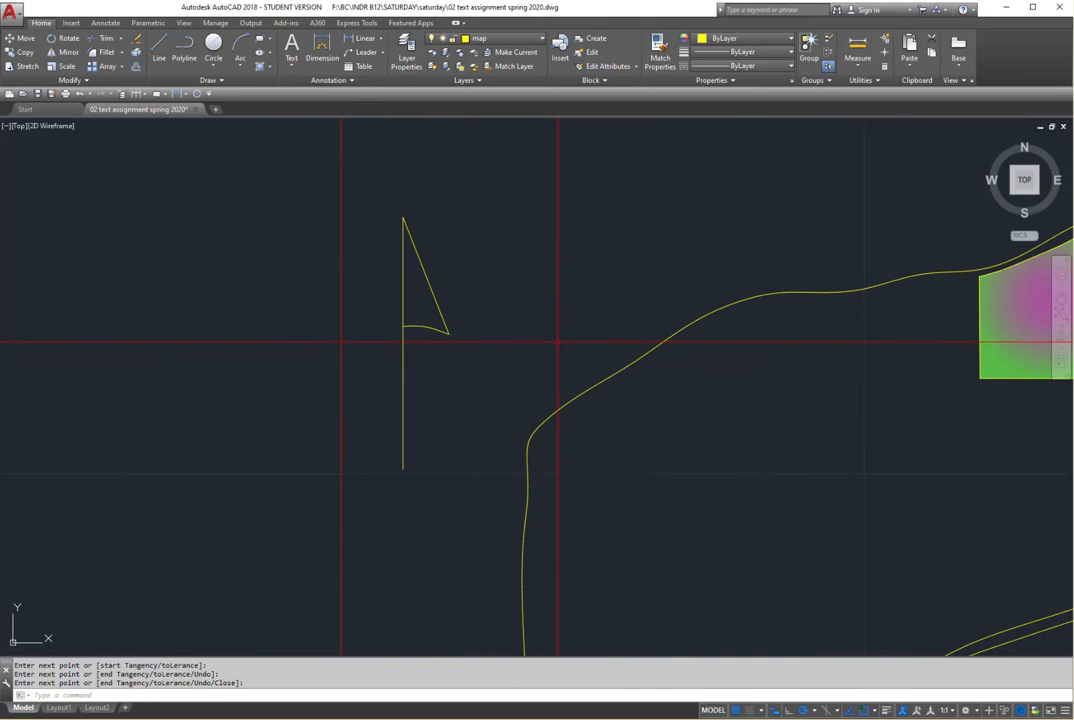
# Step: Stretch the middle fit point of the arrowhead's base spline upward to make the curve more arched
pyautogui.scroll(6, 437, 323)
pyautogui.press('Return')
pyautogui.click(410, 354)
pyautogui.click(381, 345)
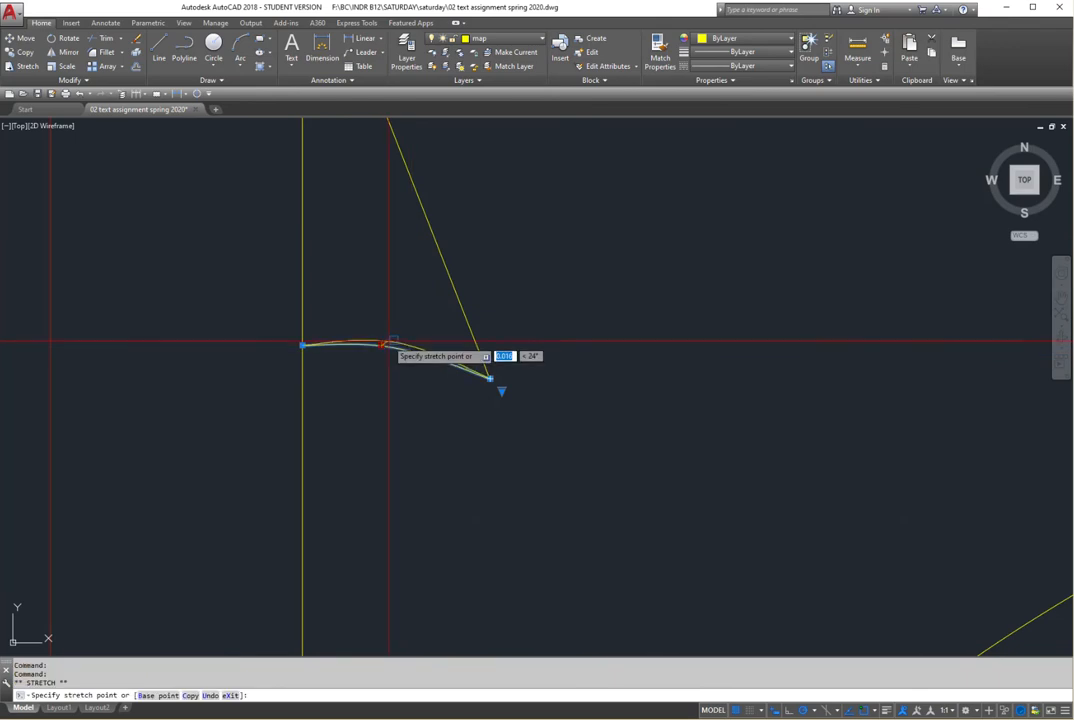
pyautogui.click(390, 326)
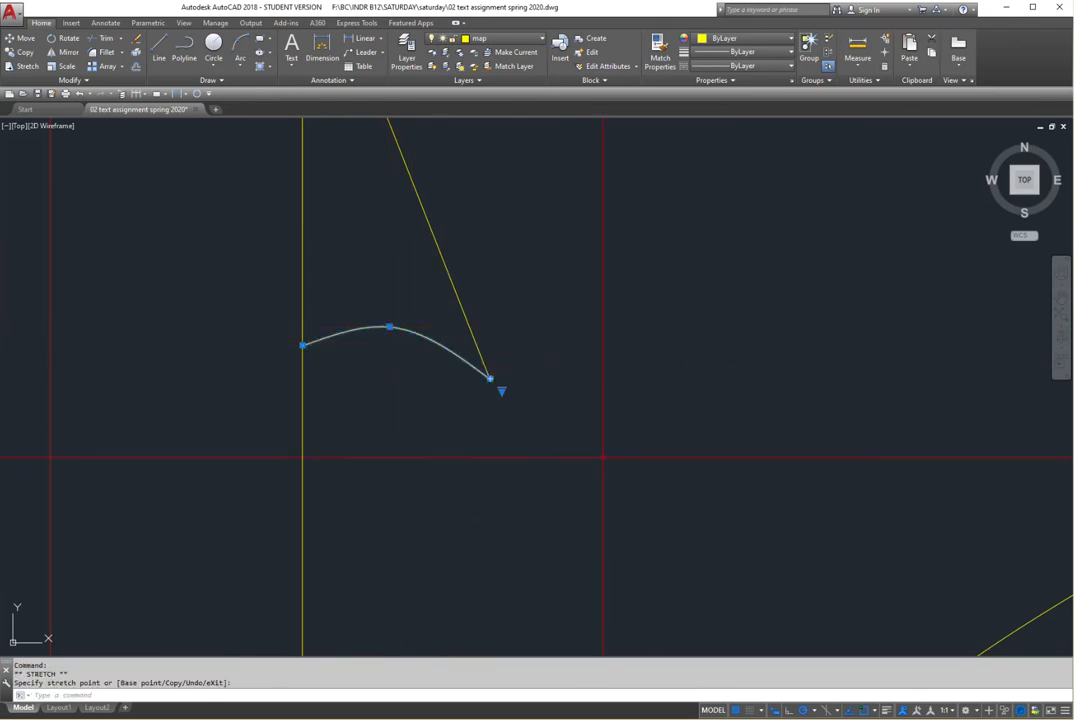
pyautogui.press('Escape')
pyautogui.press('Escape')
pyautogui.scroll(-4, 435, 430)
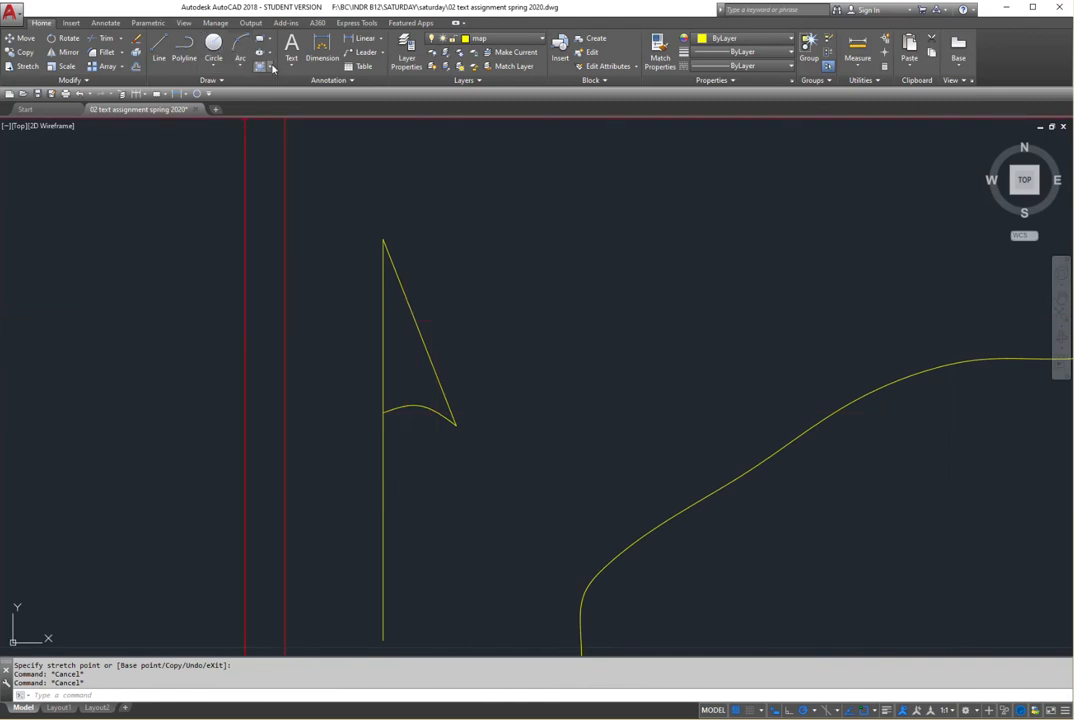
# Step: Hatch the inside of the half arrowhead with the ANSI31 pattern
pyautogui.click(271, 67)
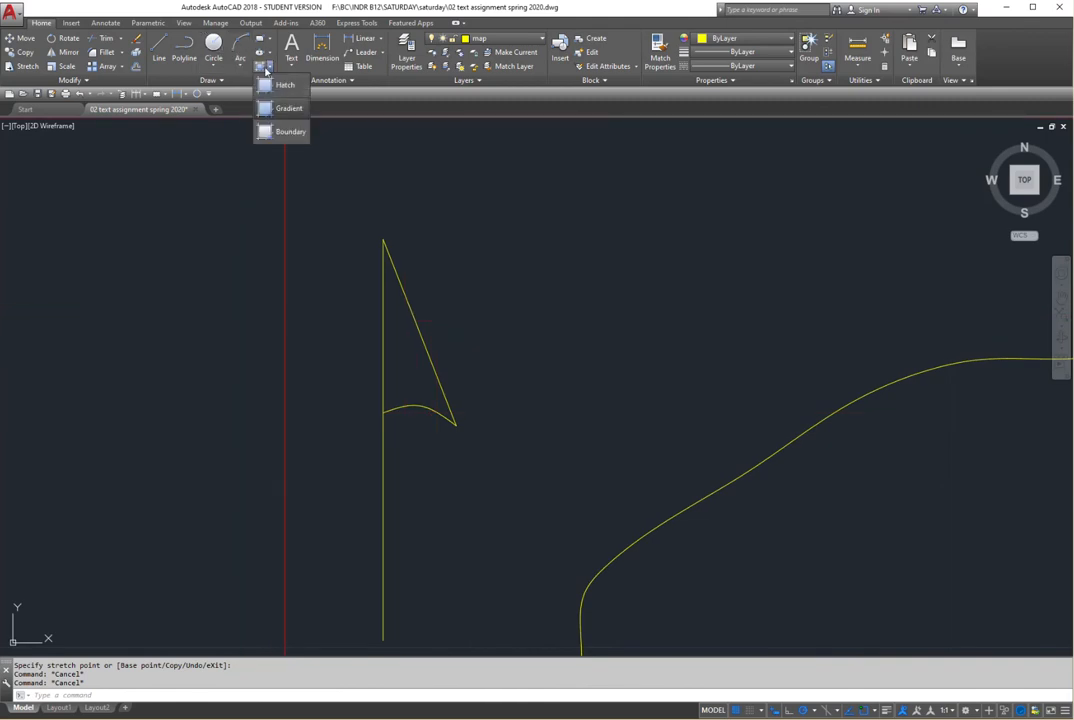
pyautogui.click(287, 85)
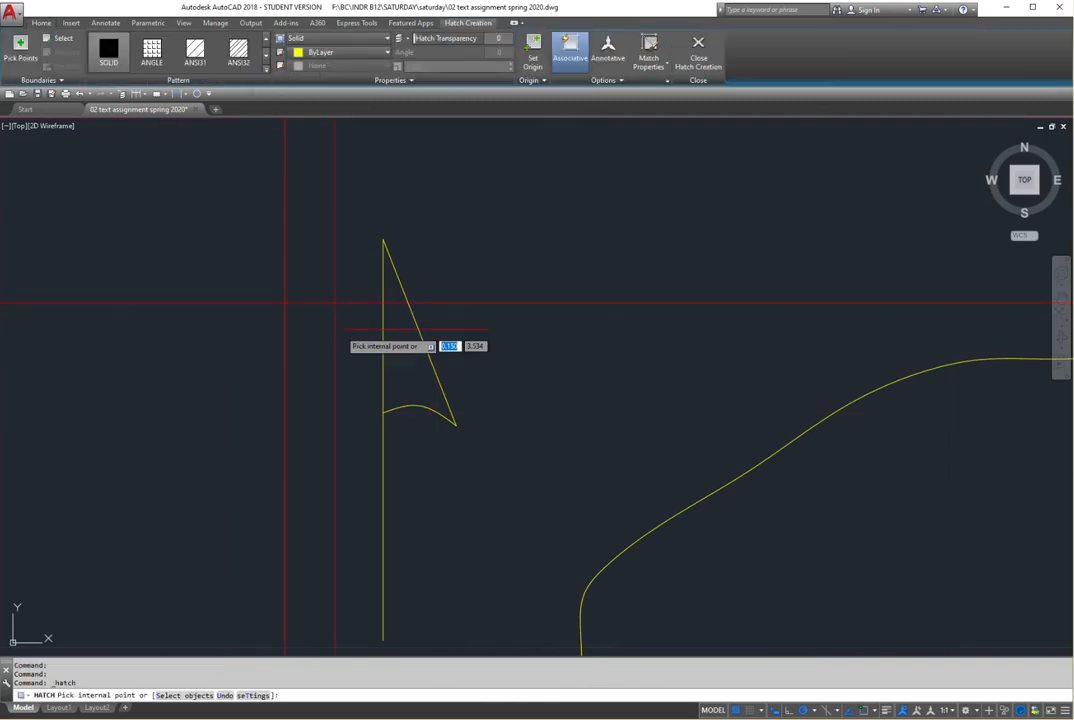
pyautogui.click(405, 362)
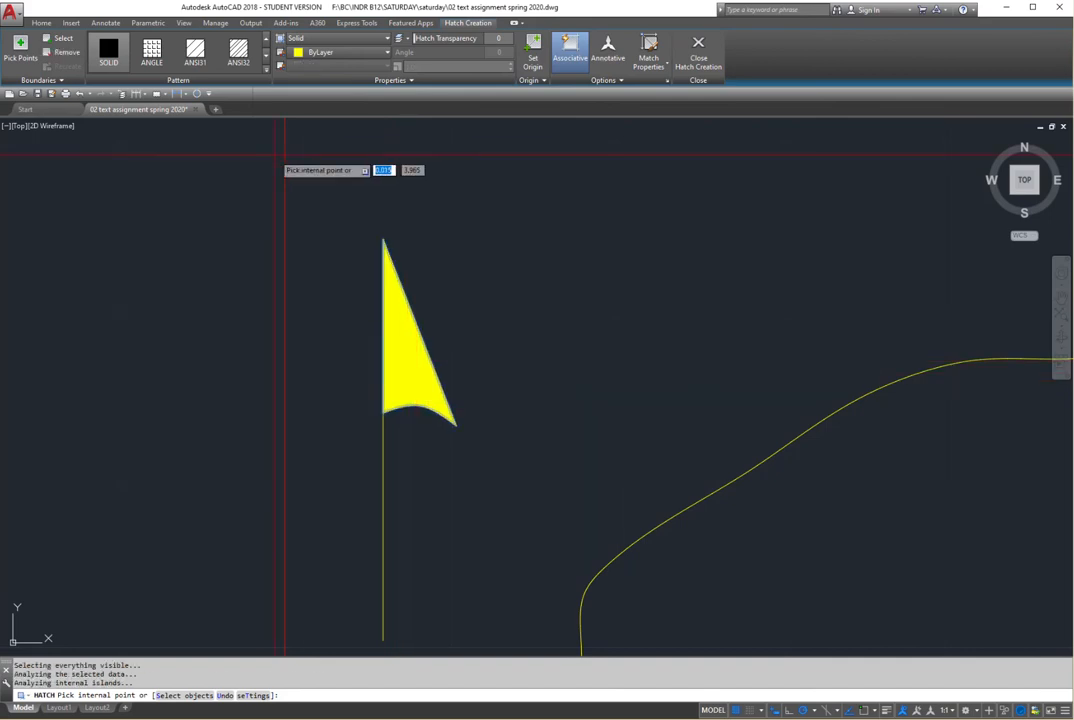
pyautogui.click(195, 50)
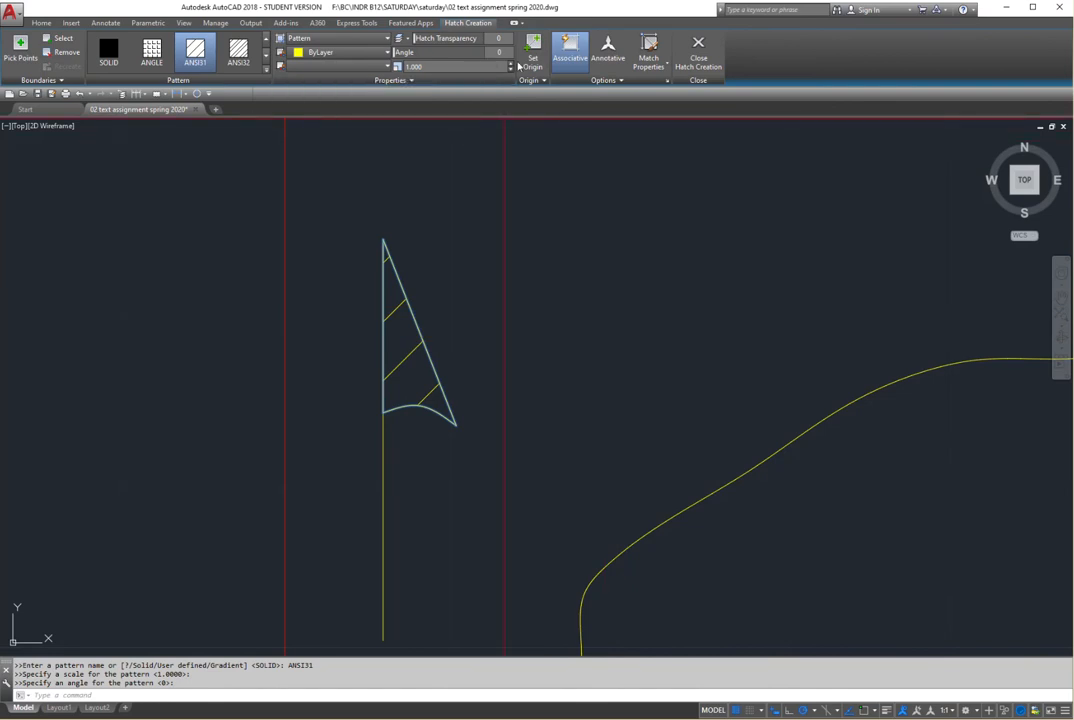
# Step: Set the arrowhead hatch scale to 0.4 and finish the hatch
pyautogui.click(511, 70)
pyautogui.click(511, 70)
pyautogui.click(511, 70)
pyautogui.click(511, 70)
pyautogui.click(511, 70)
pyautogui.click(511, 70)
pyautogui.click(511, 70)
pyautogui.click(511, 70)
pyautogui.click(511, 70)
pyautogui.click(511, 70)
pyautogui.click(511, 70)
pyautogui.click(511, 70)
pyautogui.click(511, 70)
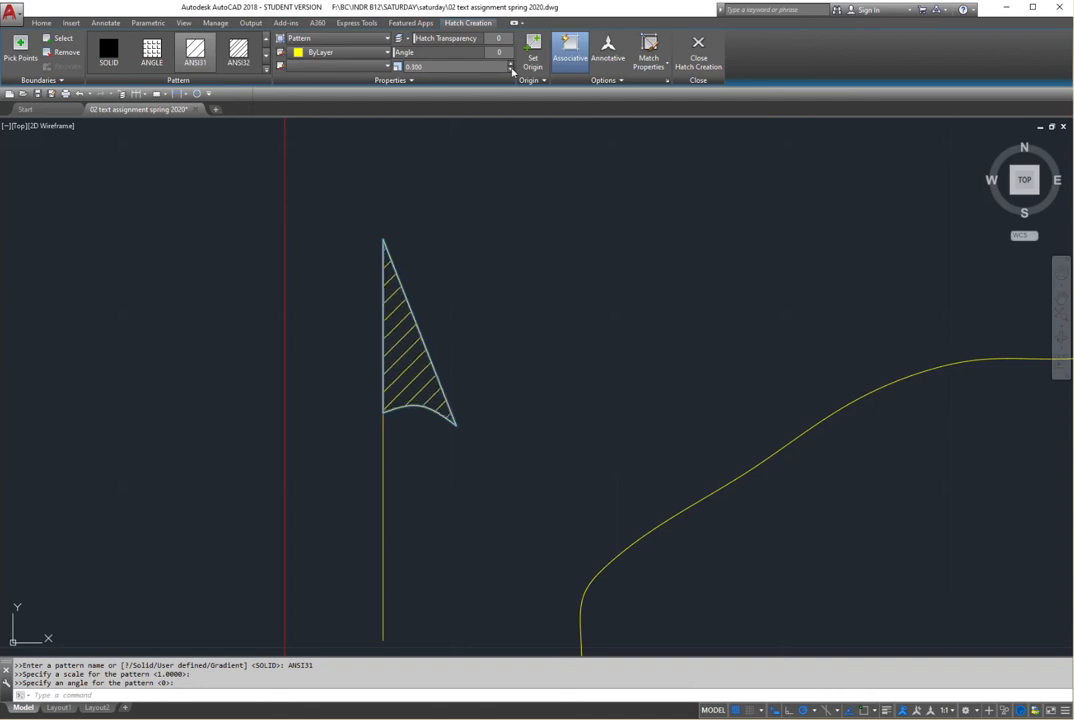
pyautogui.click(511, 69)
pyautogui.click(511, 69)
pyautogui.click(511, 69)
pyautogui.click(511, 69)
pyautogui.click(511, 63)
pyautogui.click(511, 63)
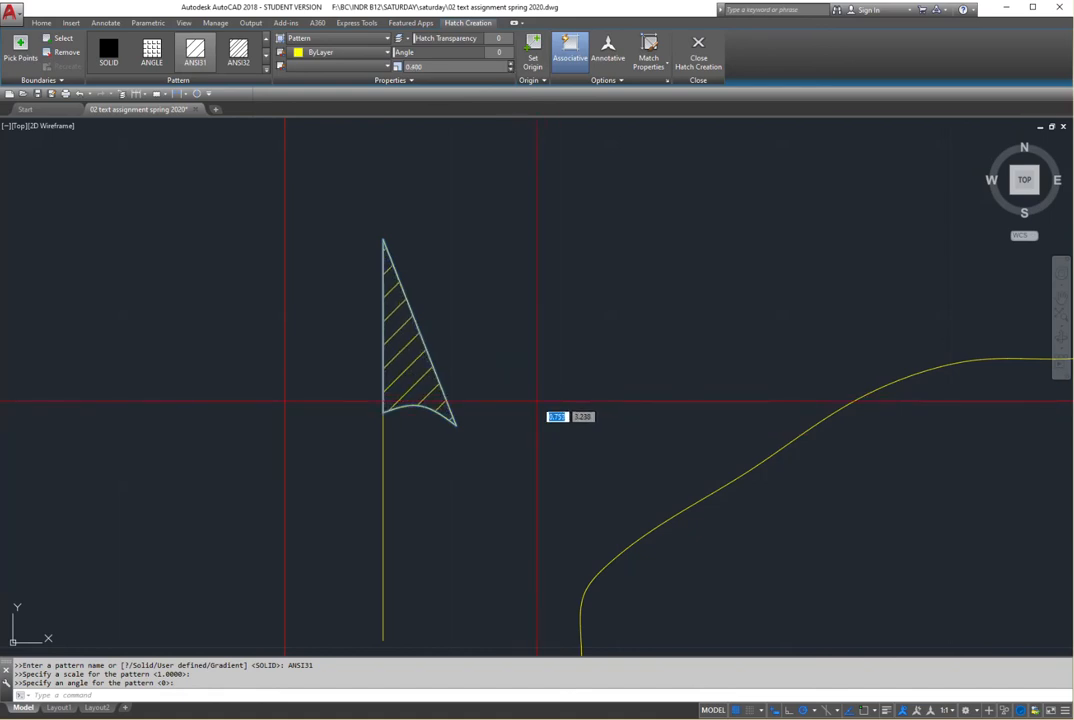
pyautogui.click(698, 50)
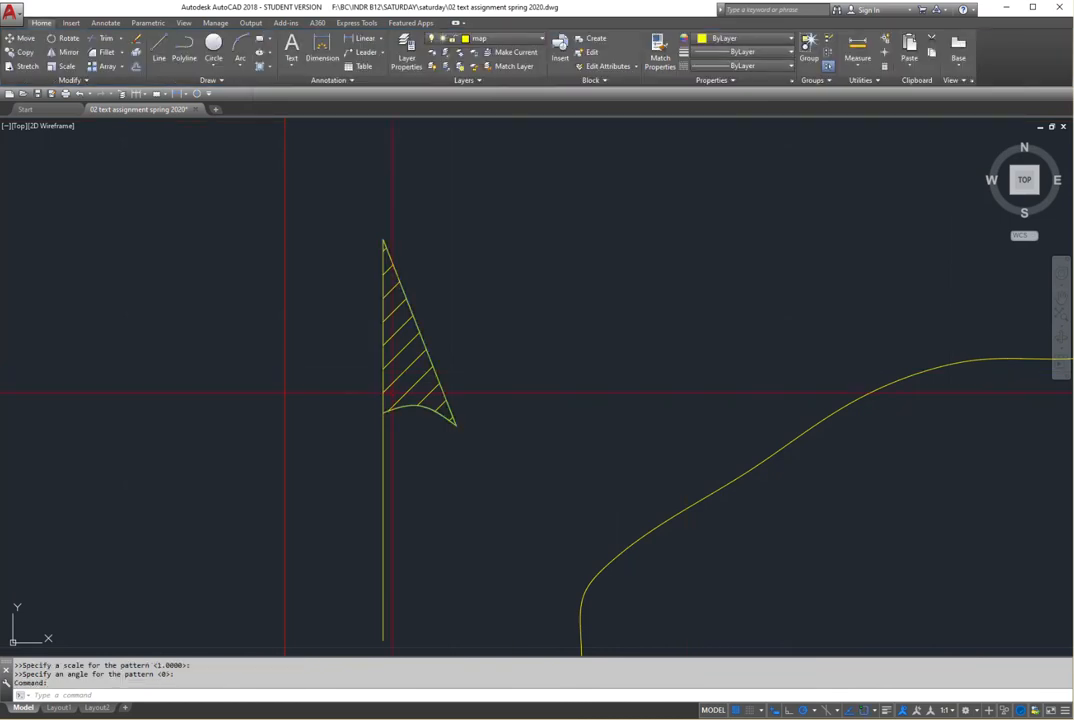
pyautogui.scroll(-6, 490, 405)
pyautogui.moveTo(617, 367)
pyautogui.mouseDown(button='middle')
pyautogui.moveTo(378, 402)
pyautogui.moveTo(397, 409)
pyautogui.mouseUp(button='middle')
pyautogui.scroll(-2, 391, 416)
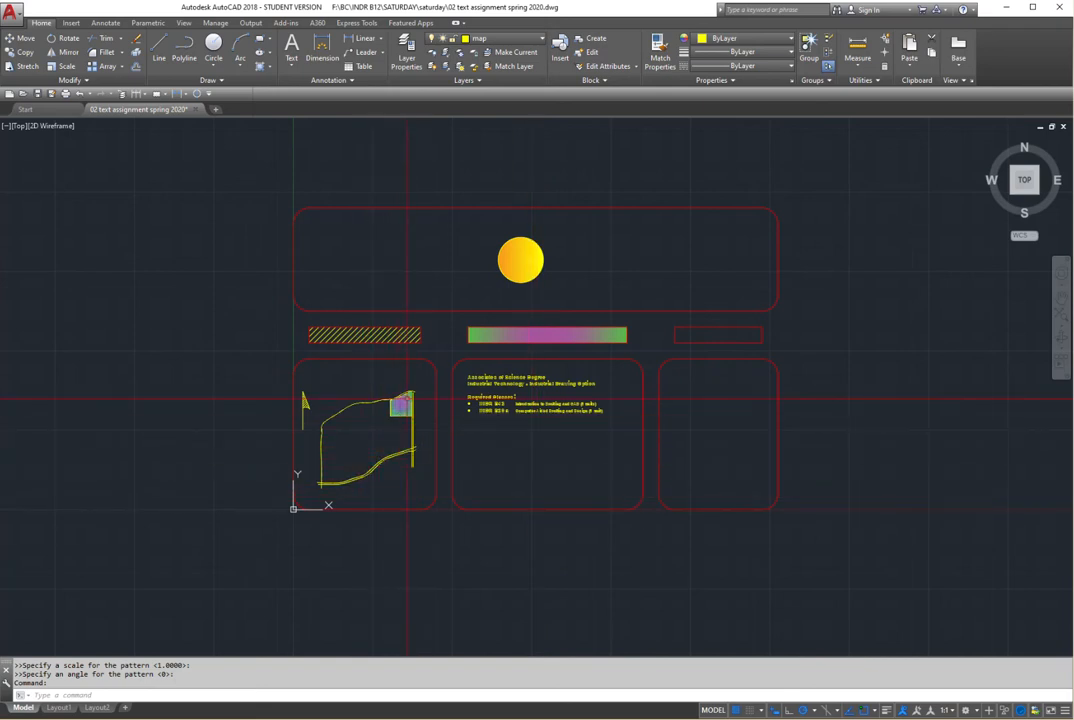
pyautogui.scroll(4, 305, 409)
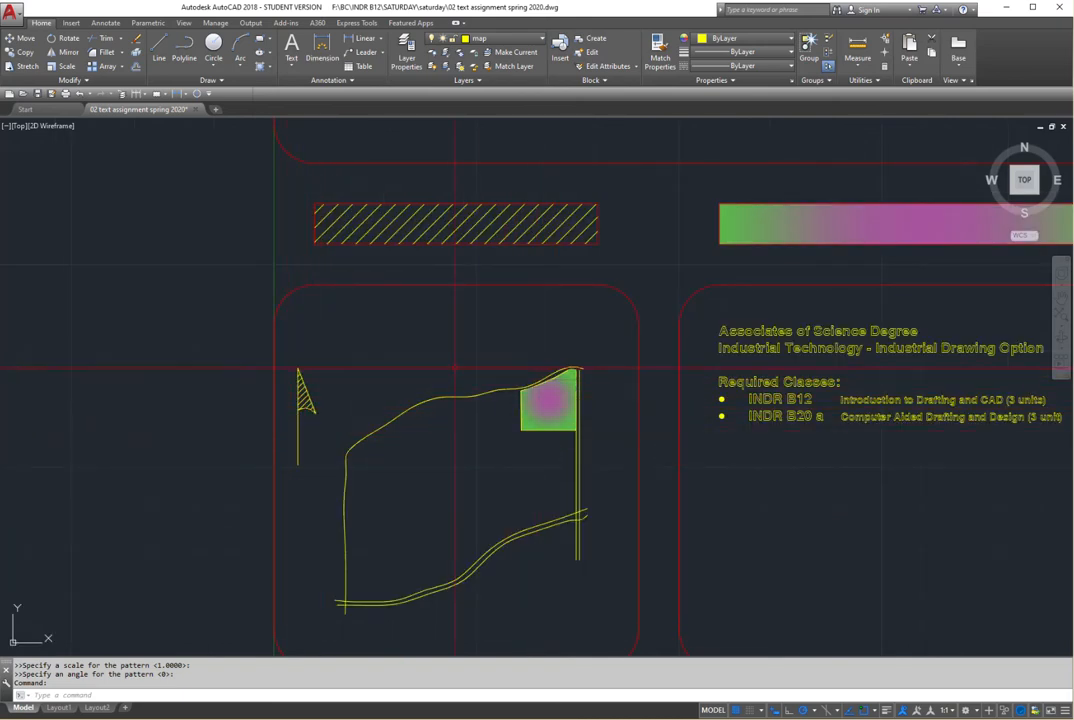
pyautogui.scroll(-4, 410, 424)
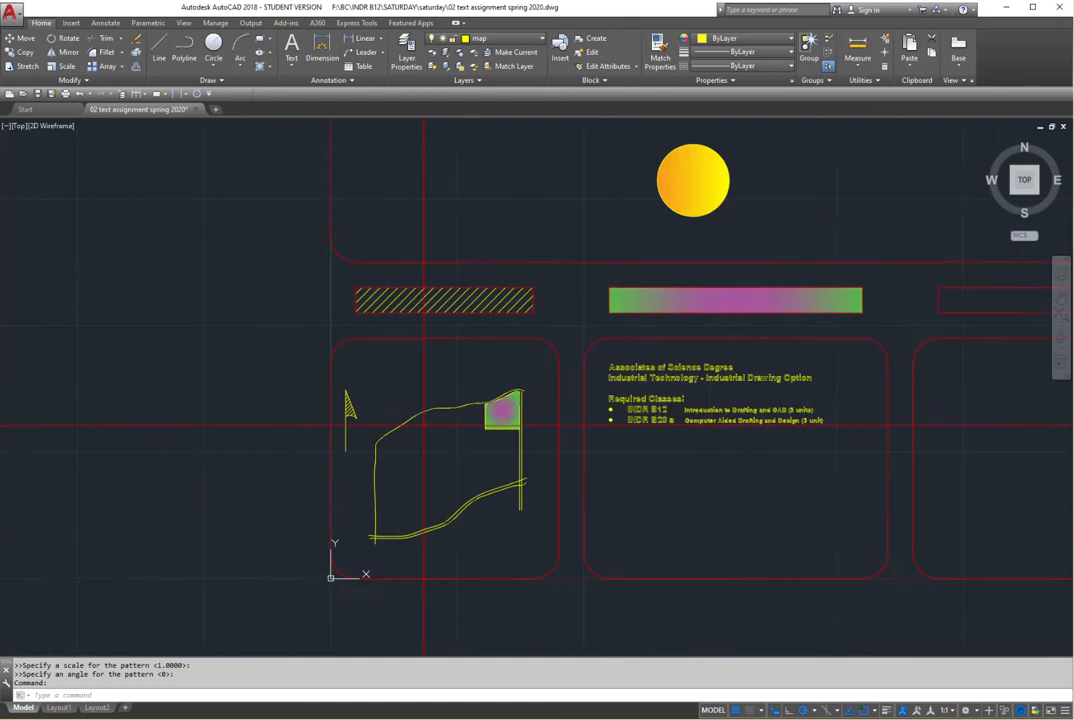
pyautogui.moveTo(574, 460); pyautogui.dragTo(478, 450, button='middle')
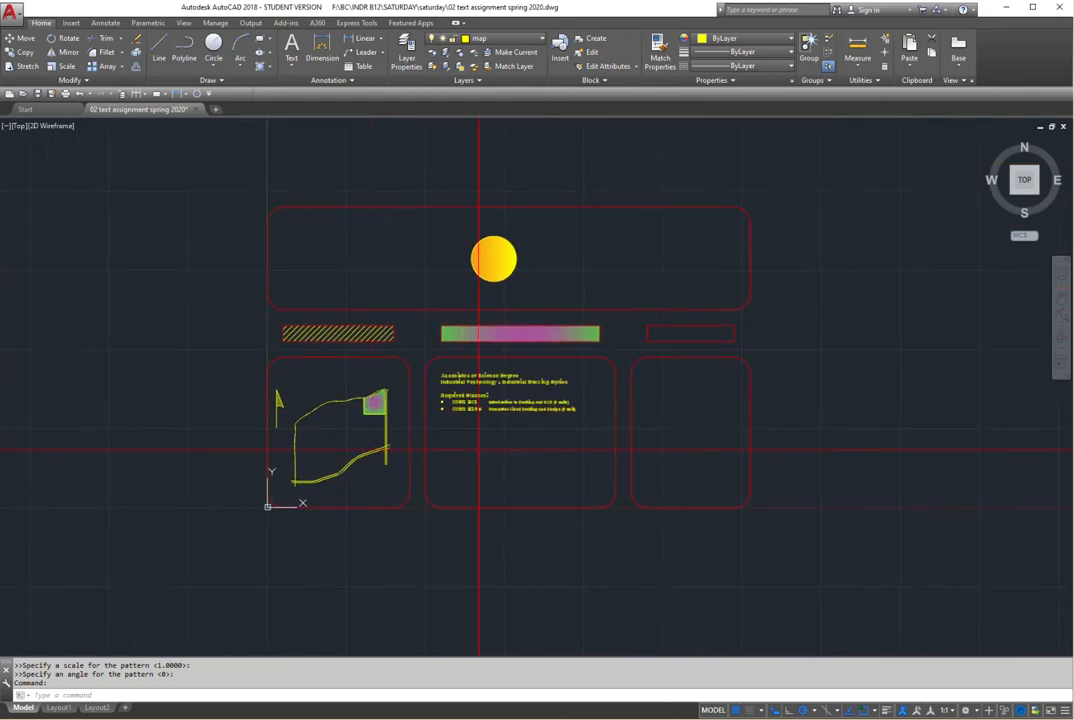